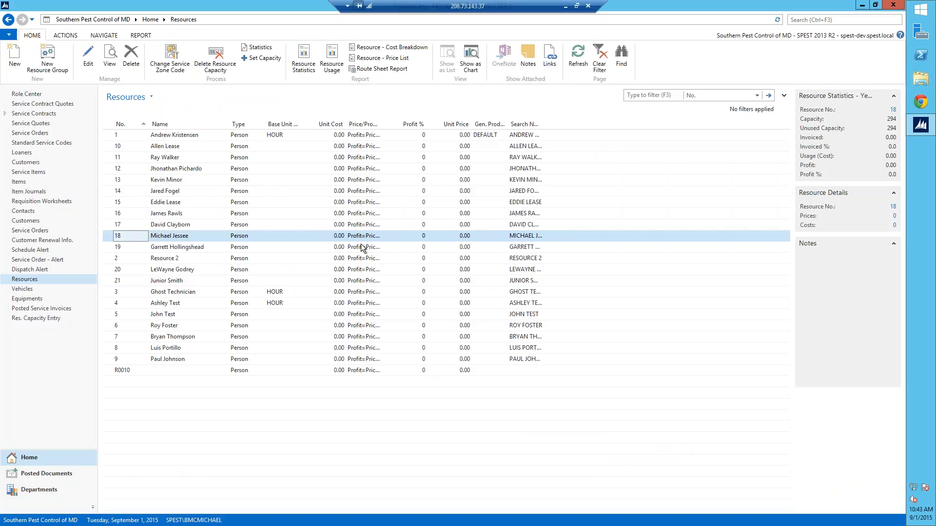
Open the card of resource 17, review its assigned skills, and return to the resource list.
left_click(121, 227)
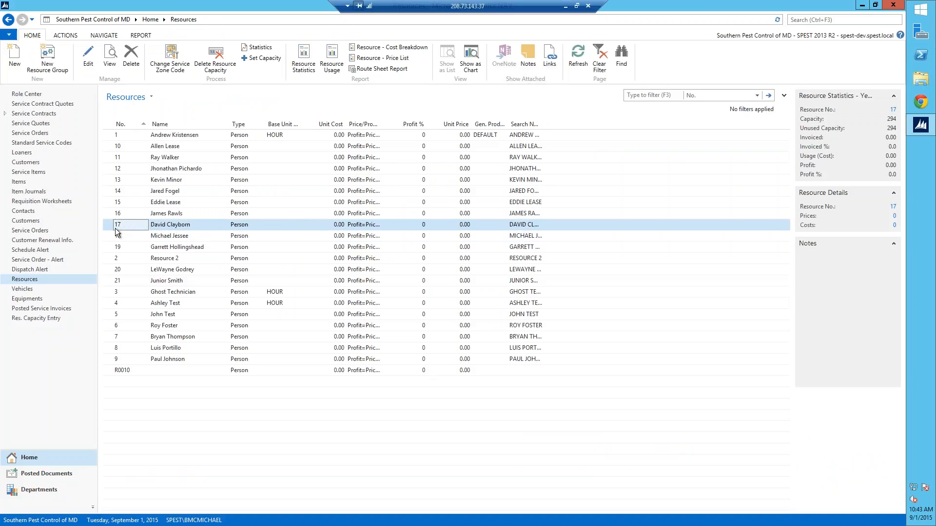
double_click(117, 231)
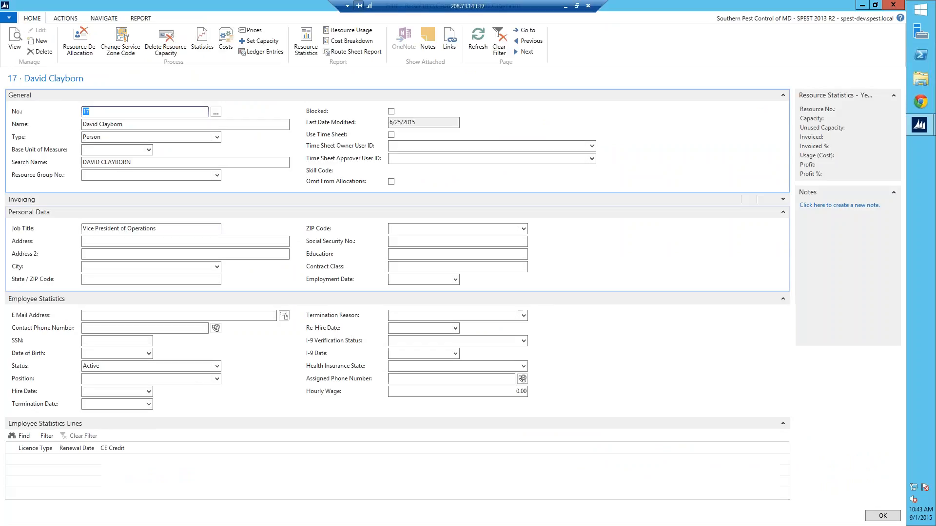
left_click(109, 22)
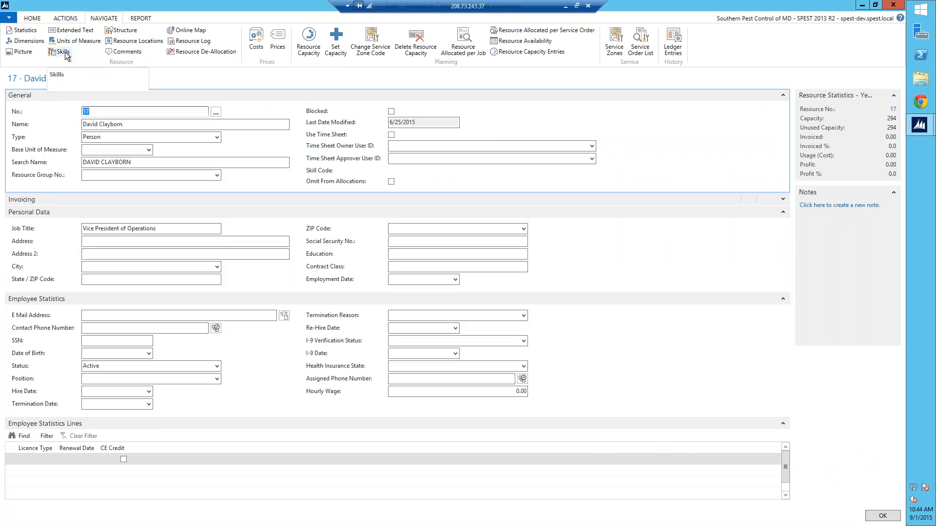
left_click(64, 52)
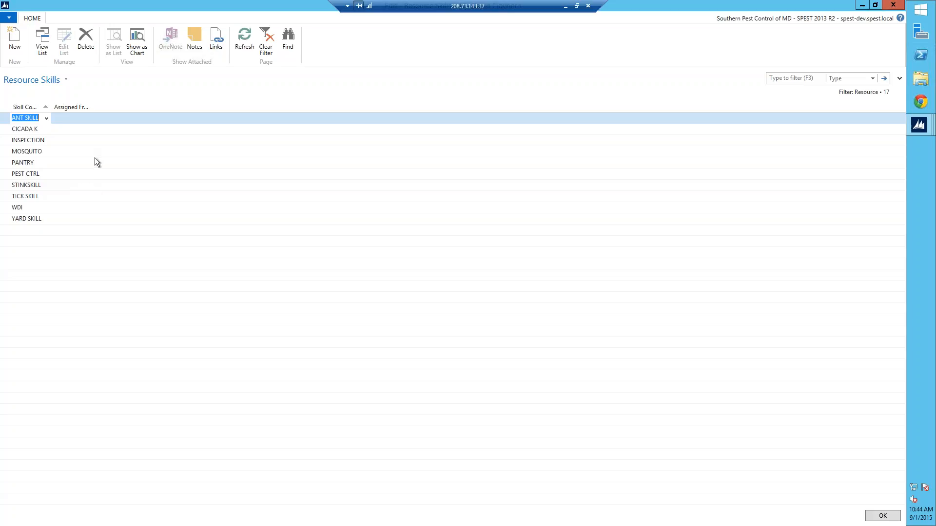
key("Escape")
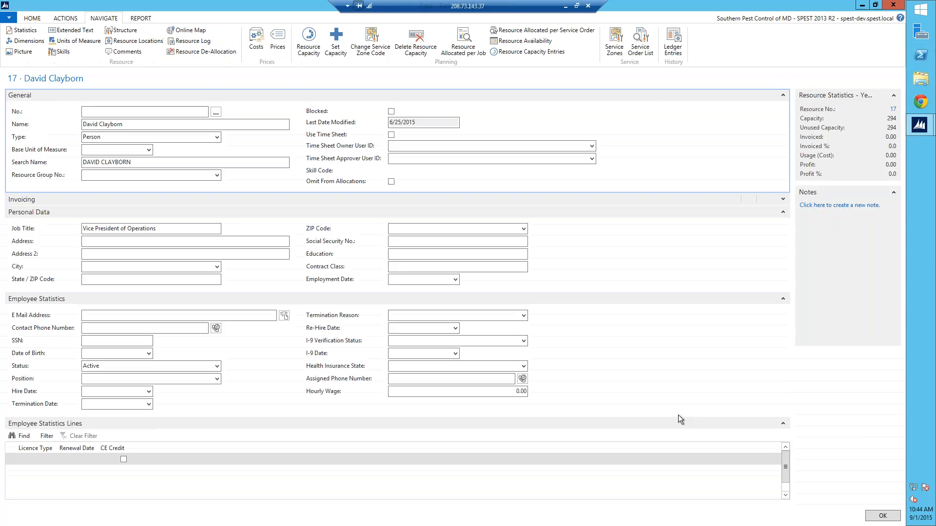
key("Escape")
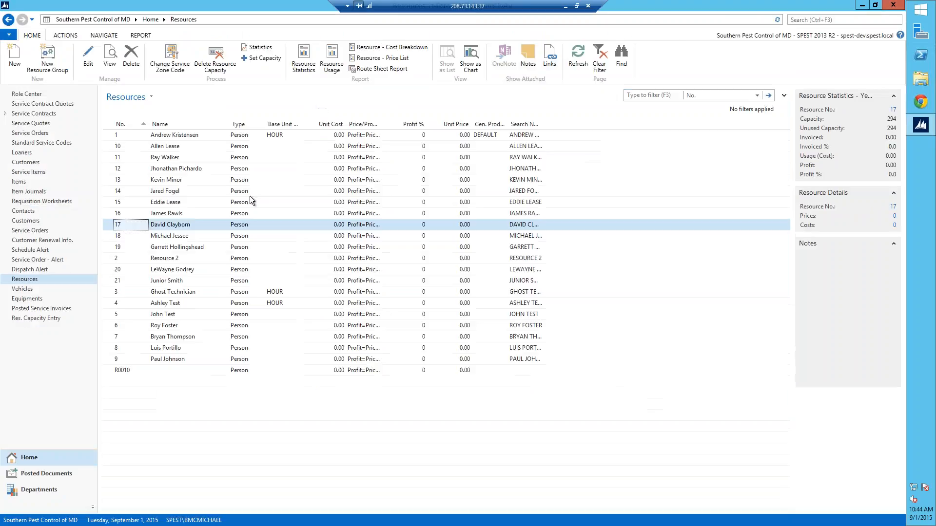
Open the card of resource 18, review its assigned skills, and return to the resource list.
left_click(127, 236)
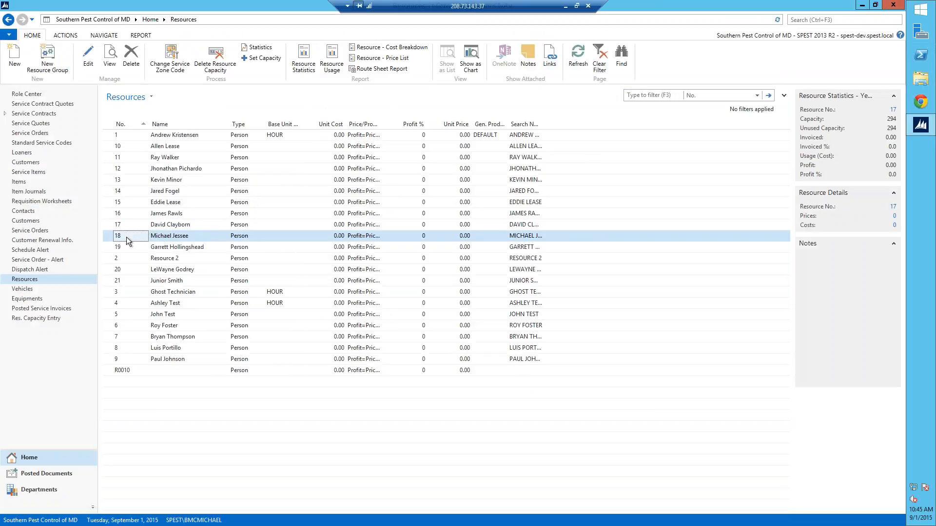
double_click(125, 236)
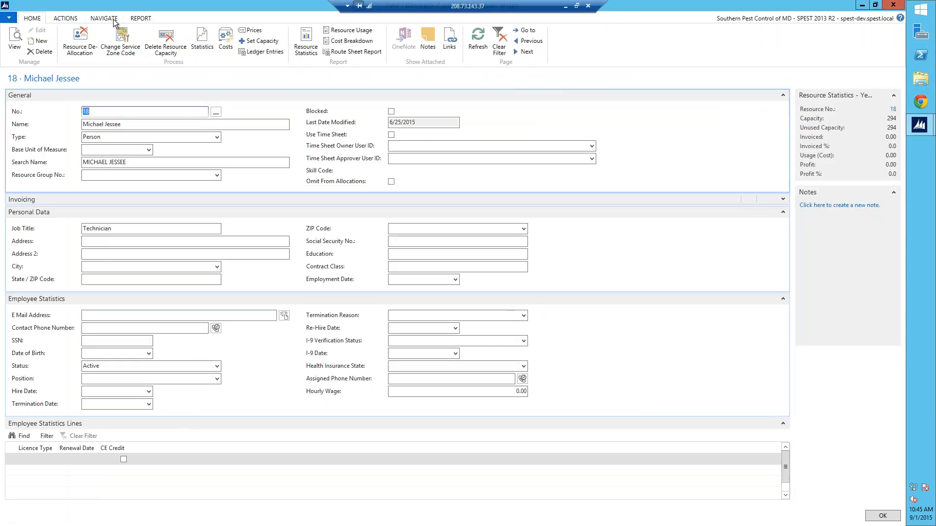
left_click(104, 18)
left_click(63, 52)
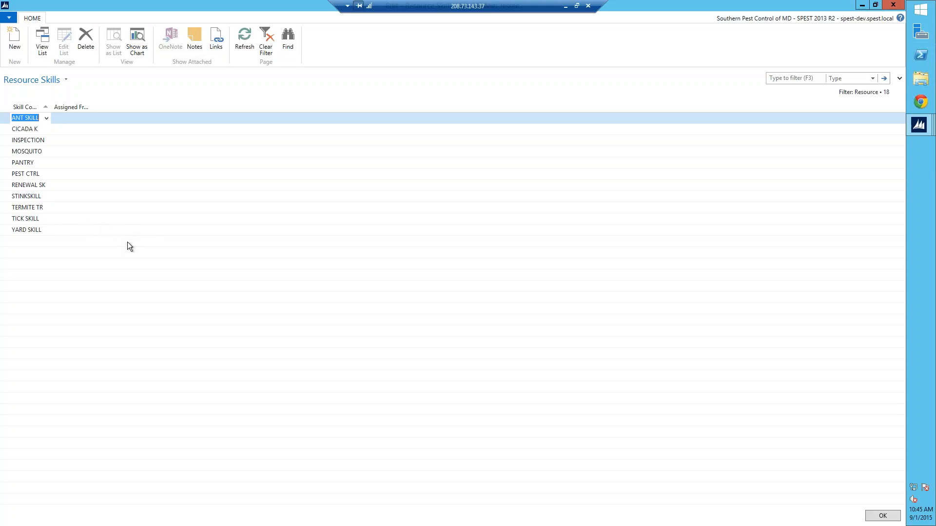
key("Escape")
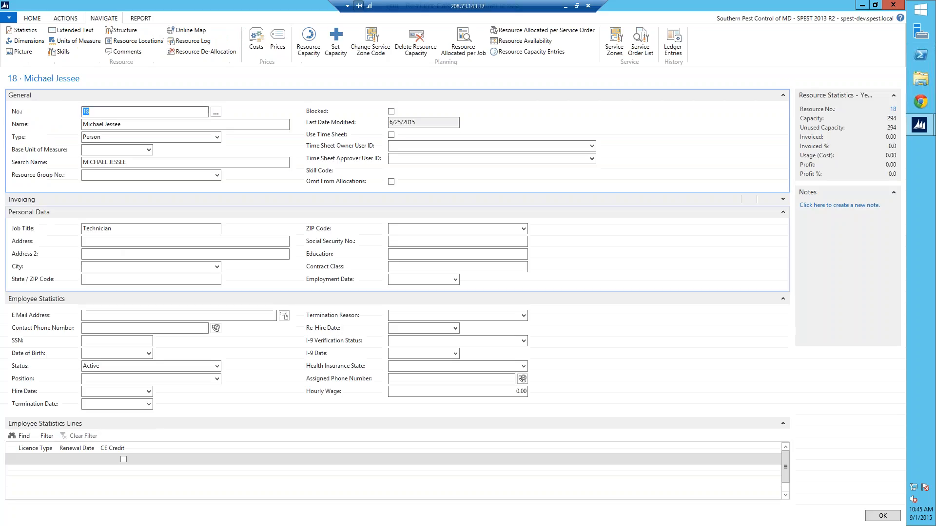
key("Escape")
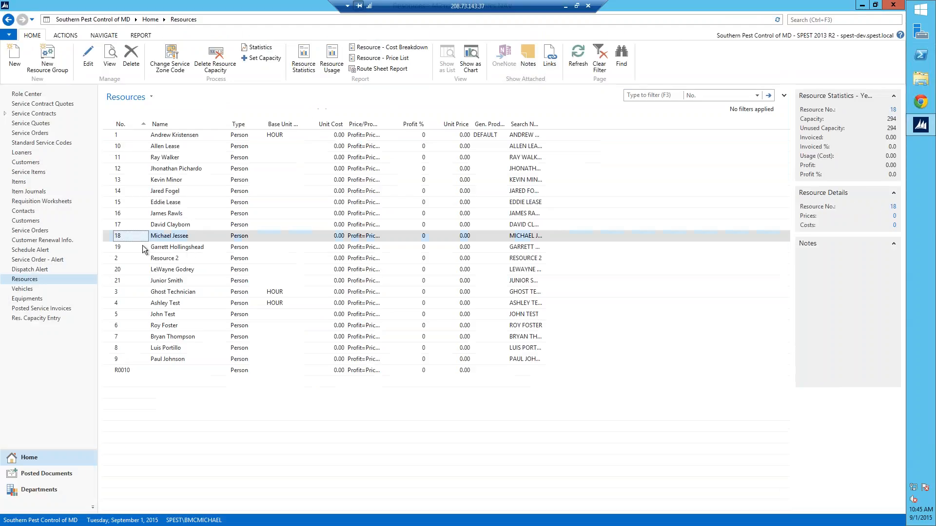
Open the card of resource 19, review its assigned skills, and return to the resource list.
left_click(163, 248)
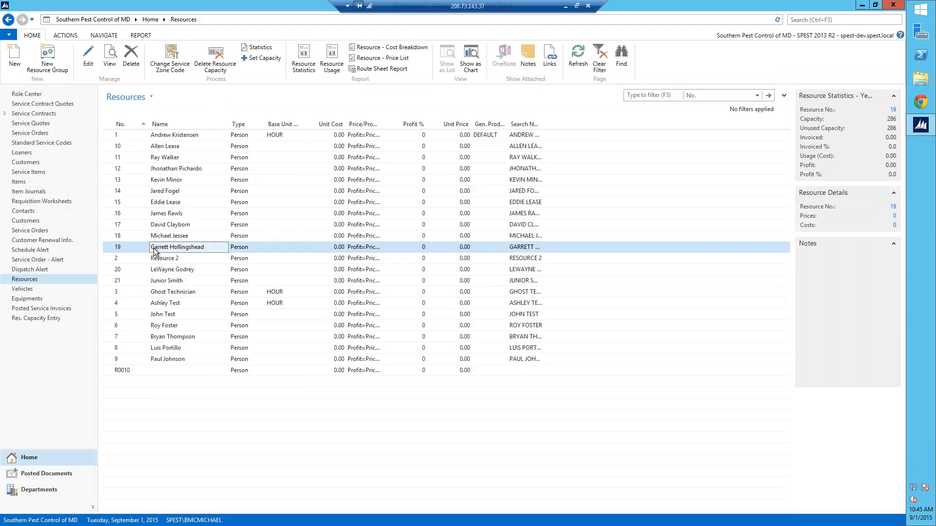
left_click(104, 36)
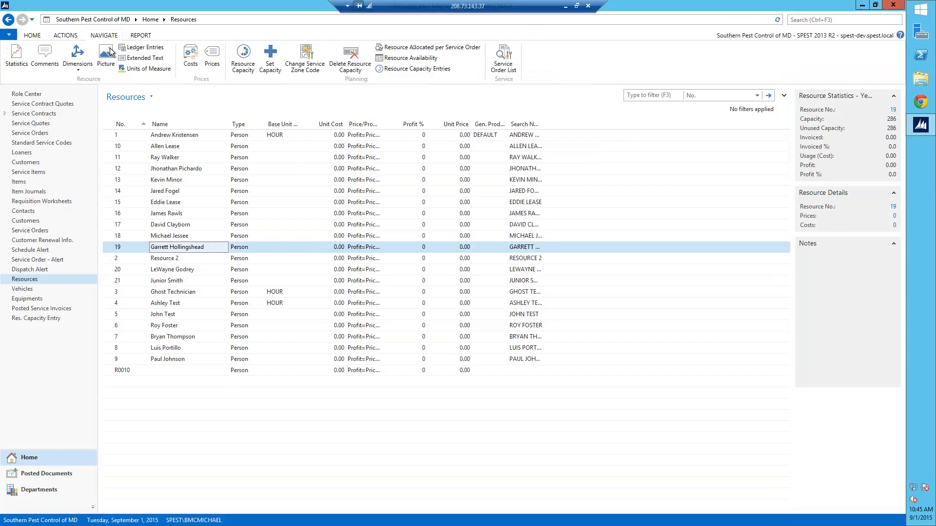
left_click(70, 35)
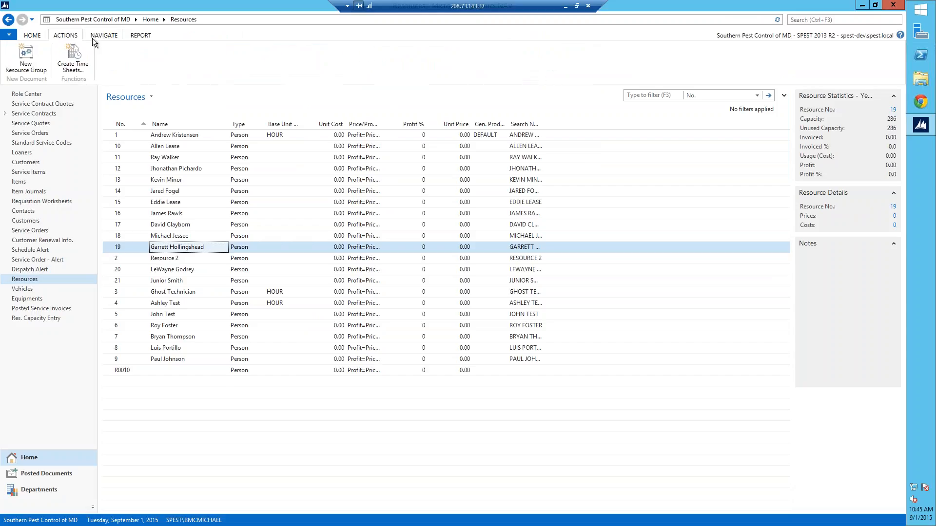
double_click(130, 246)
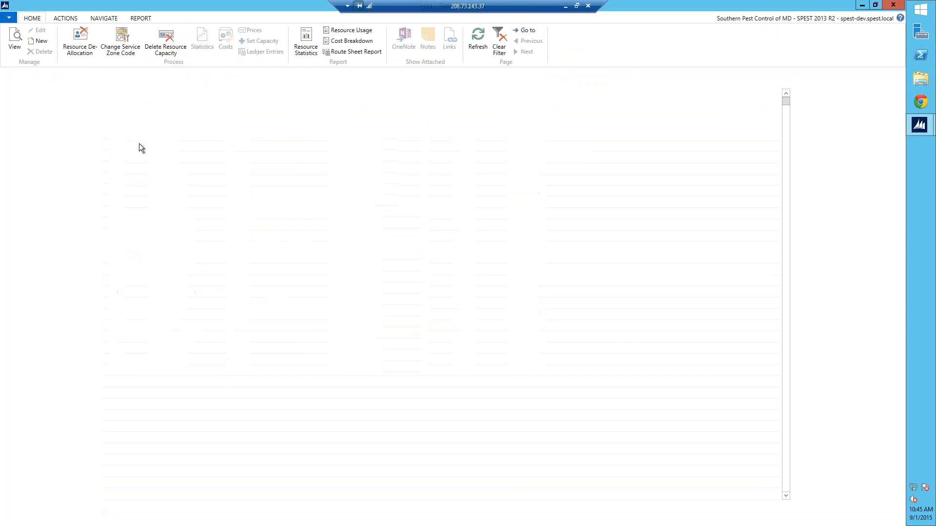
left_click(111, 20)
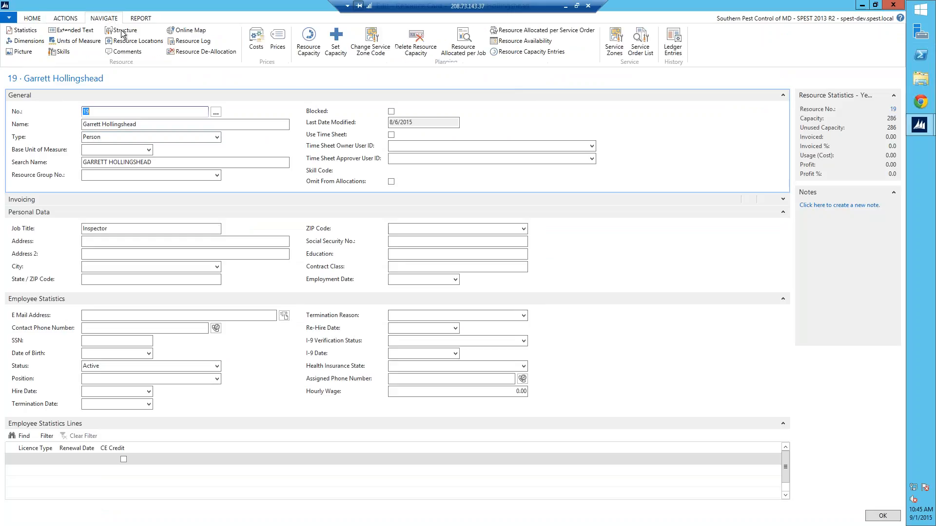
left_click(63, 51)
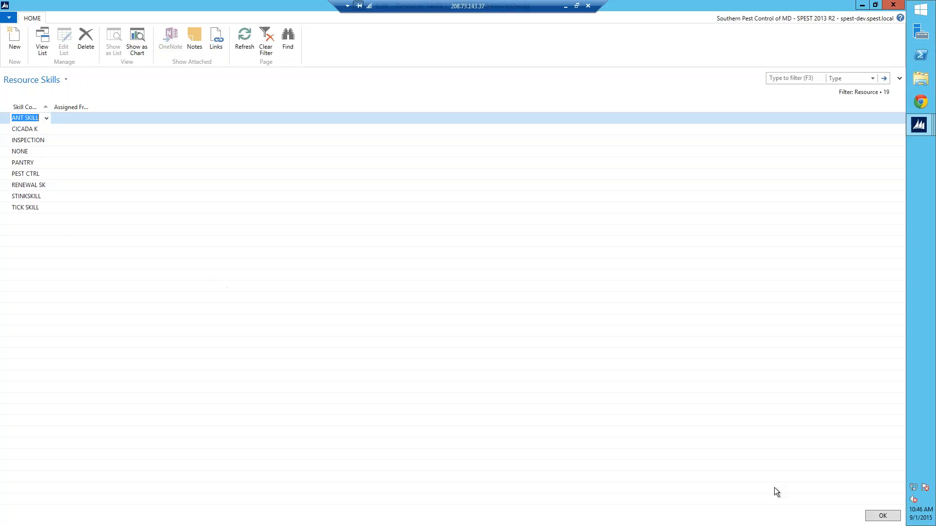
left_click(876, 520)
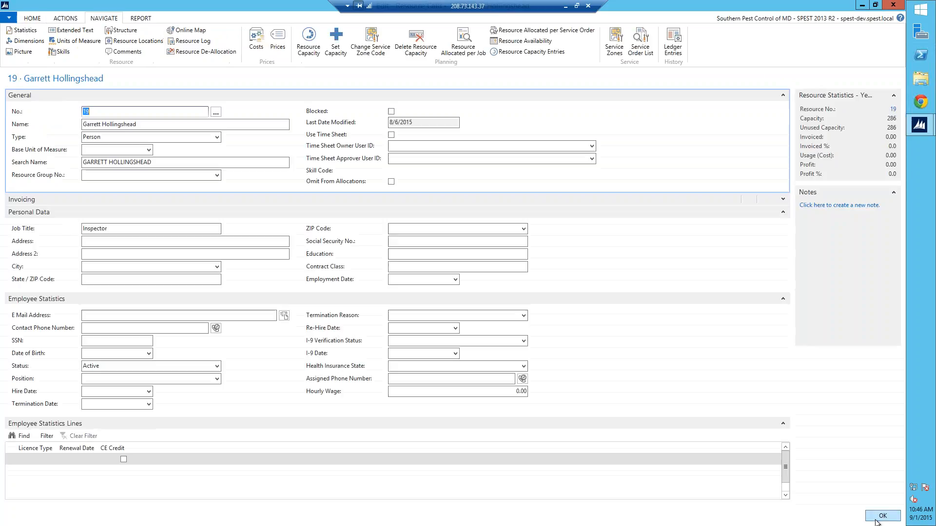
key("Escape")
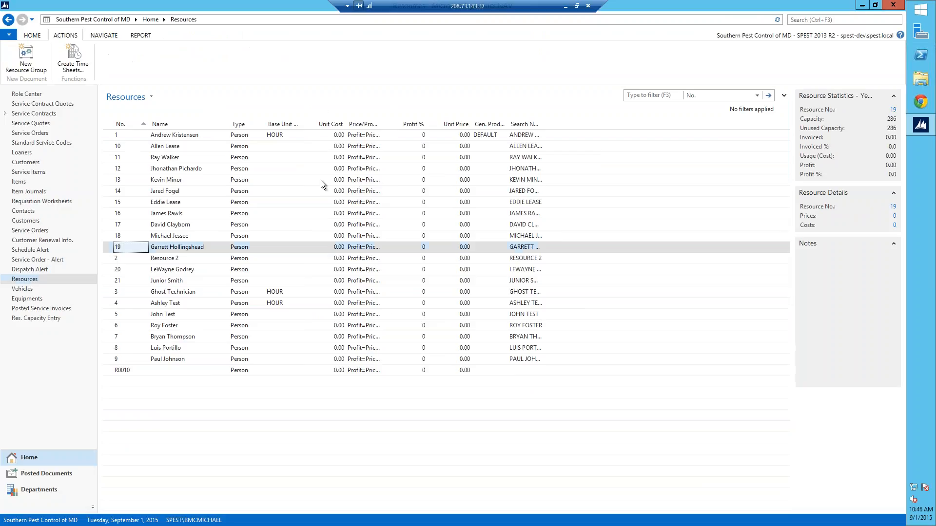
Open the card of resource 17 and review the structure types assigned to it, then close the card.
left_click(128, 227)
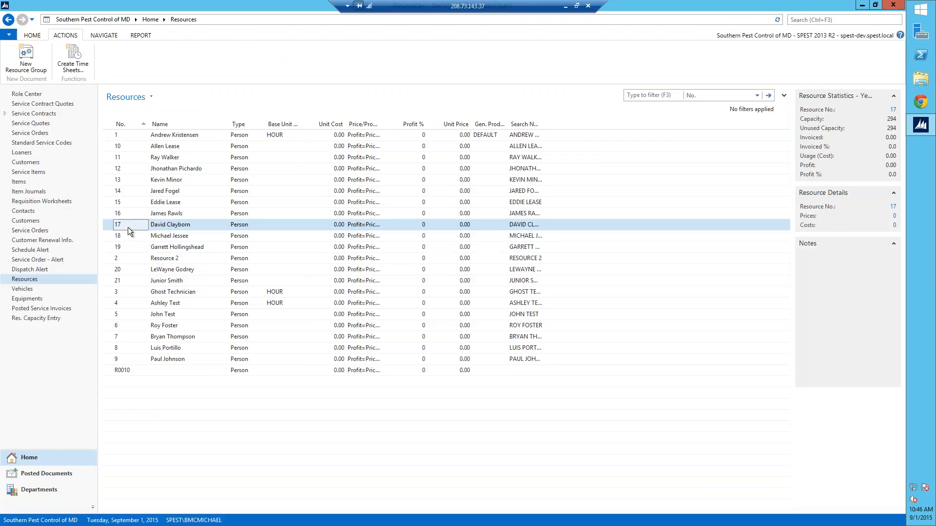
double_click(128, 227)
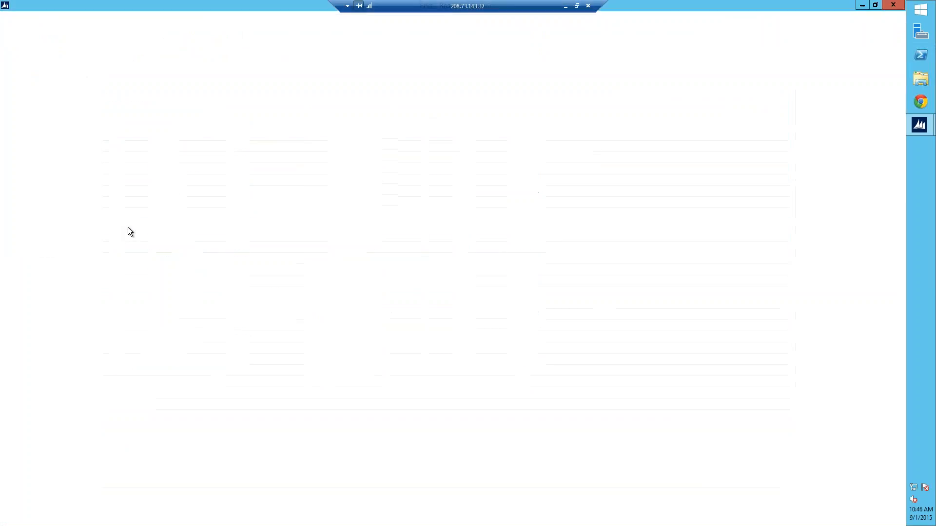
left_click(116, 21)
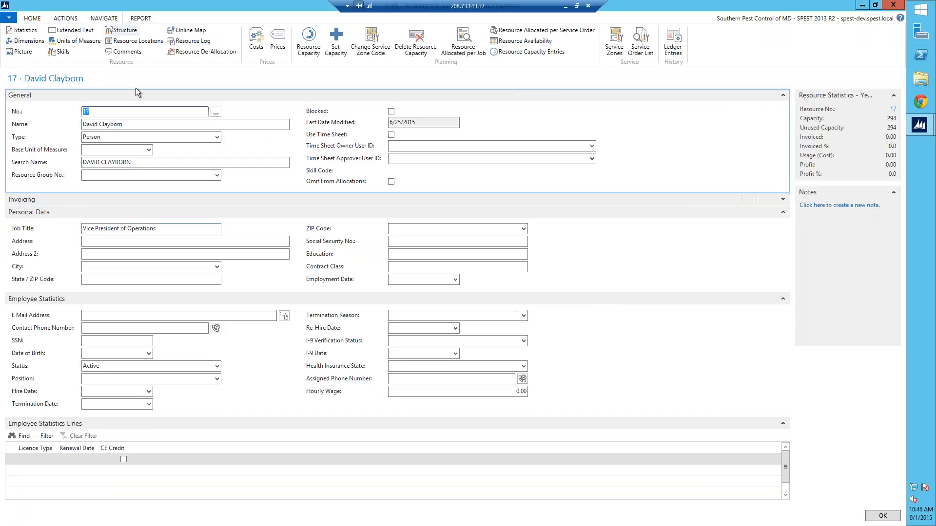
left_click(128, 31)
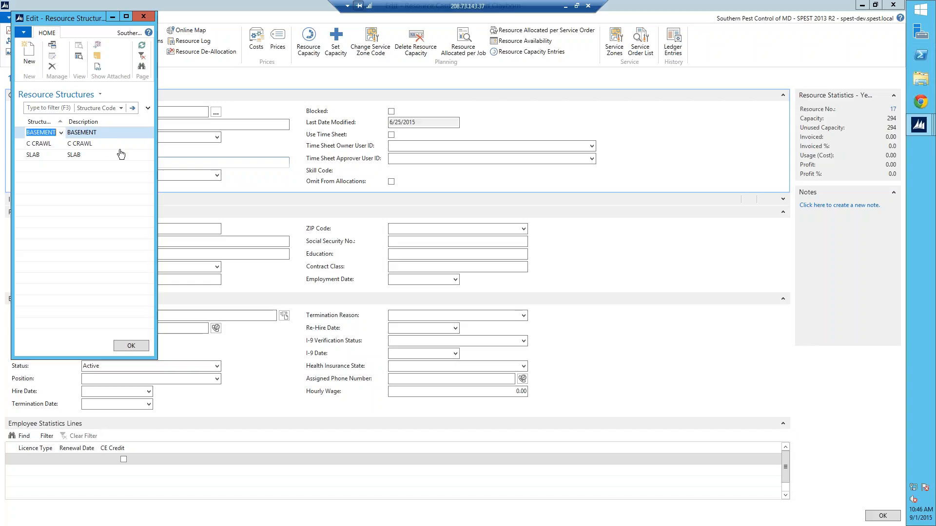
left_click(131, 345)
key("Escape")
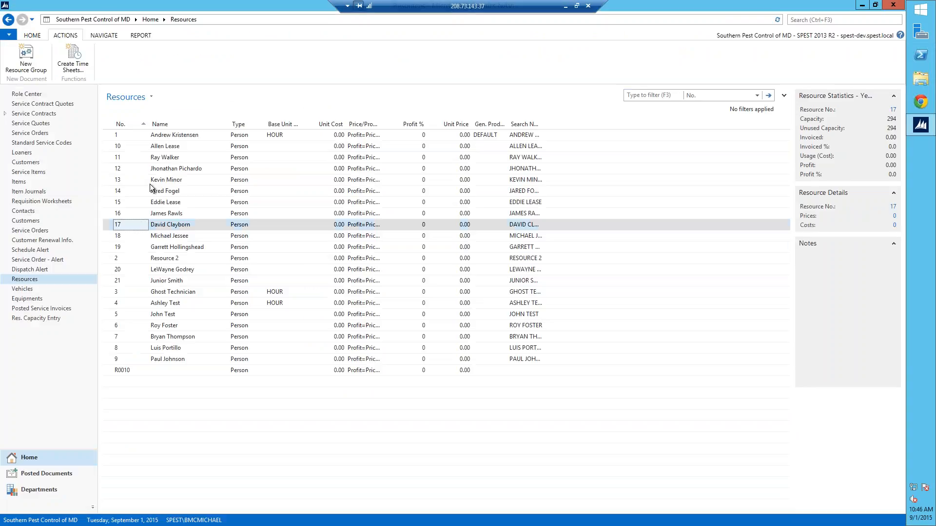
Open the card of resource 18 and review the structure types assigned to it, then close the card.
left_click(147, 238)
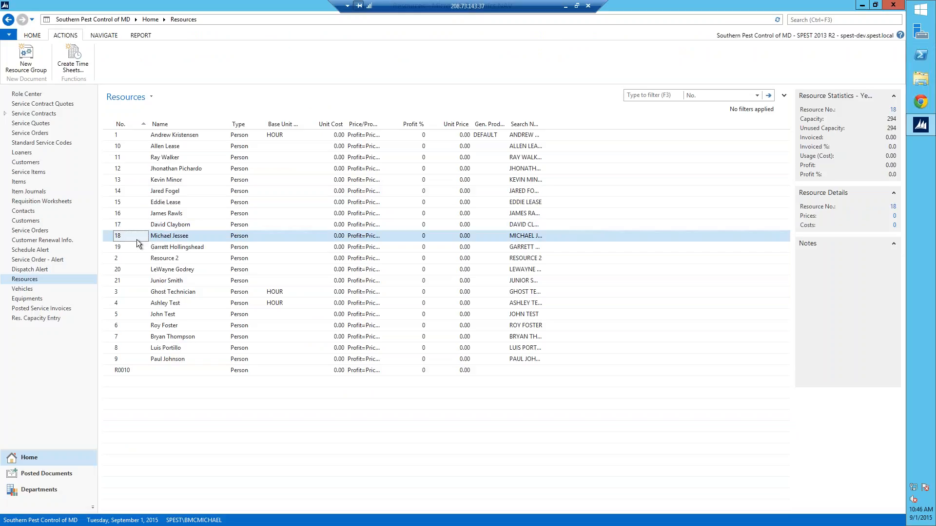
double_click(137, 236)
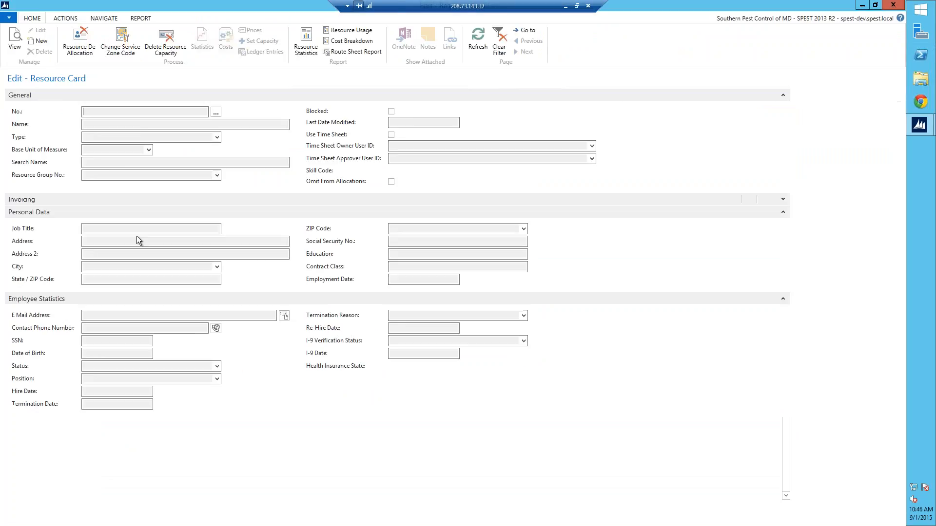
left_click(110, 19)
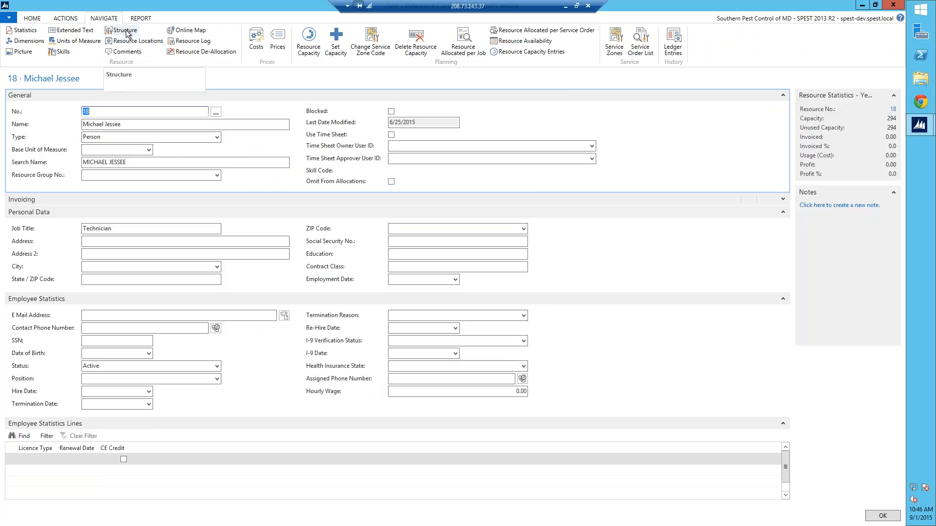
left_click(125, 33)
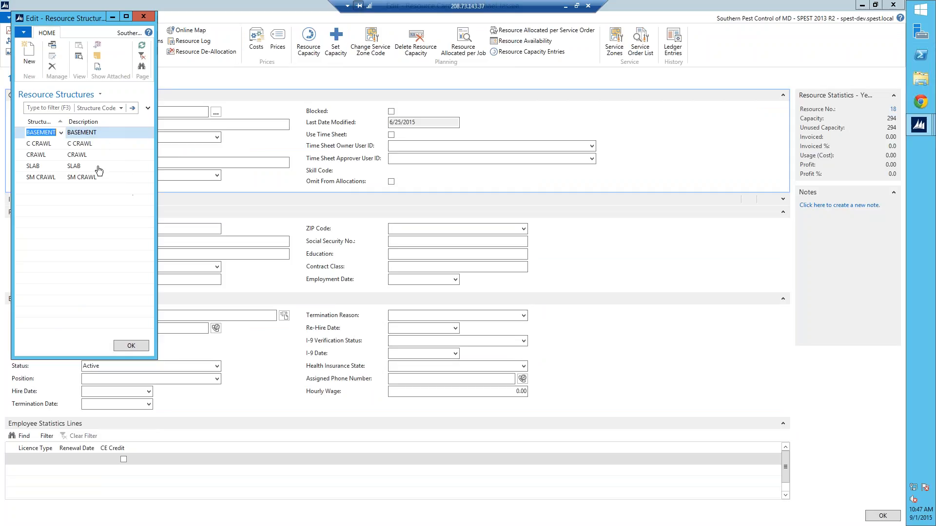
left_click(127, 344)
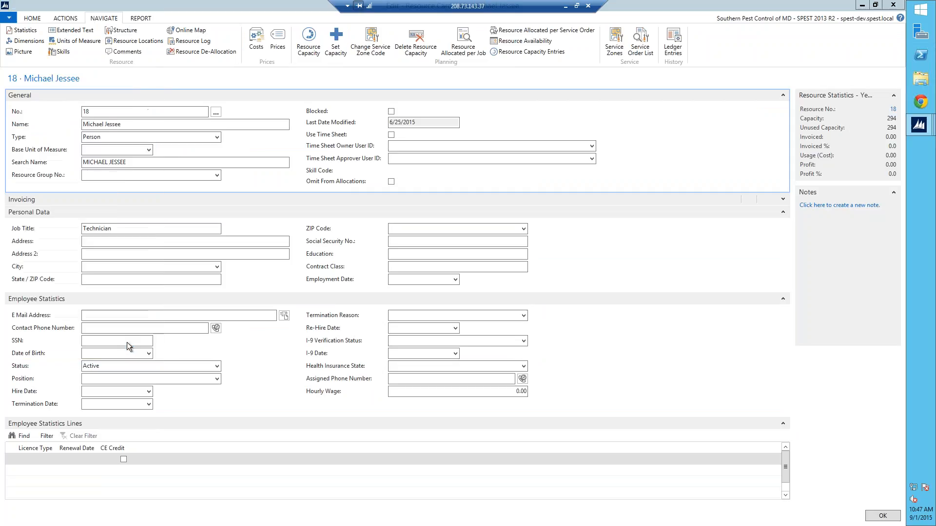
key("Escape")
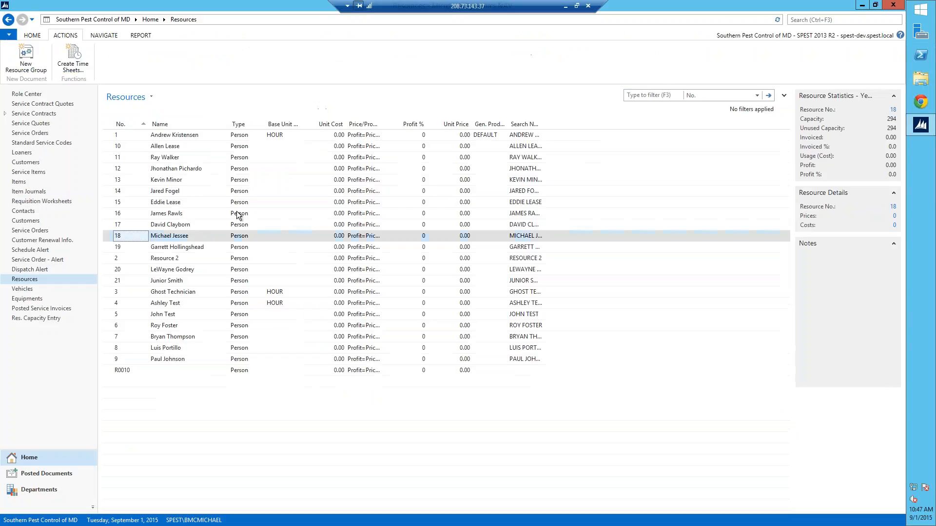
Review the structure types assigned to resource 19 from its card, then return to the Role Center.
left_click(168, 248)
double_click(140, 247)
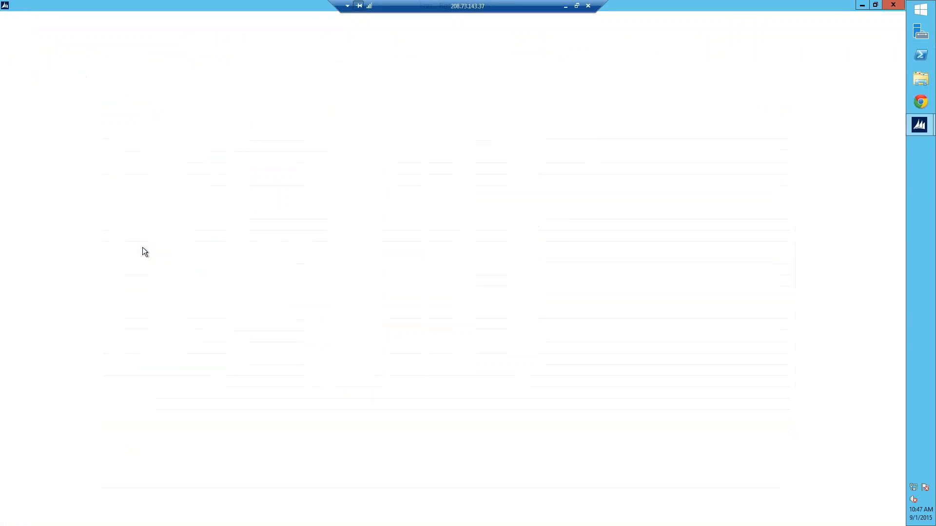
left_click(109, 22)
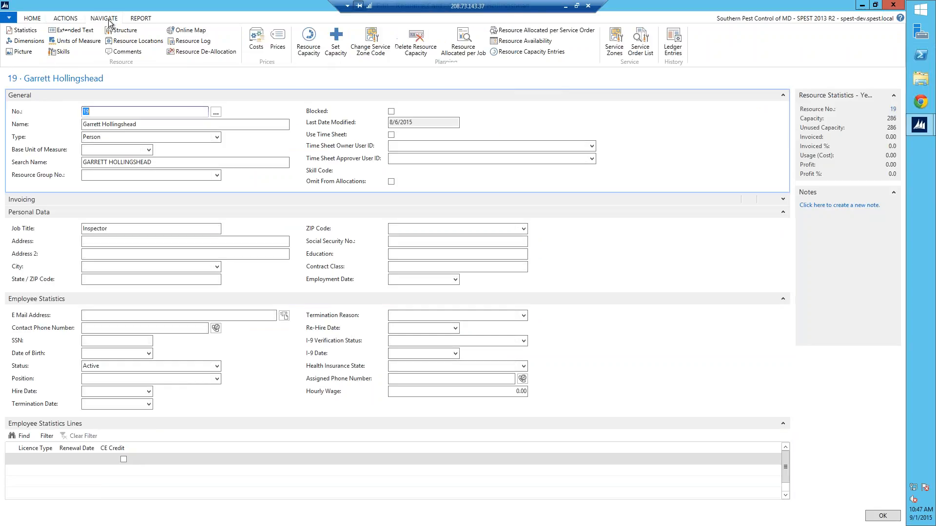
left_click(125, 31)
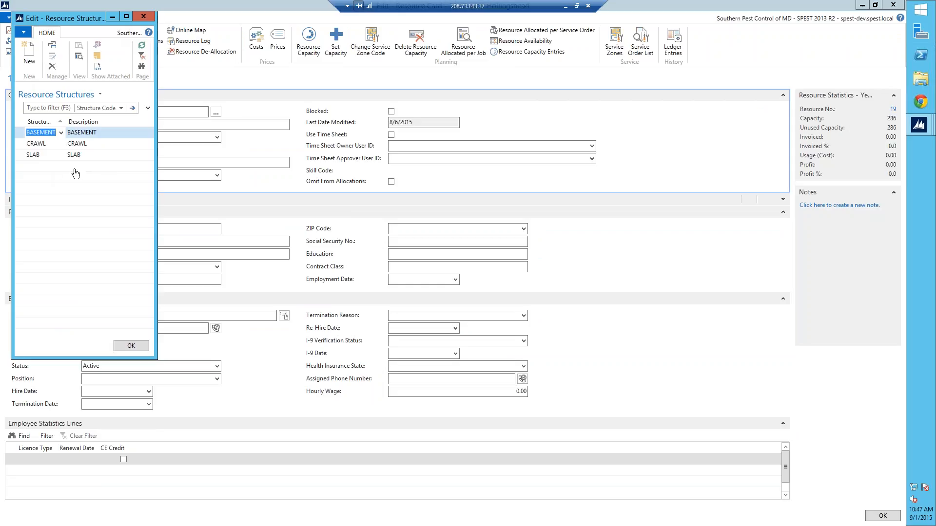
left_click(131, 346)
key("Escape")
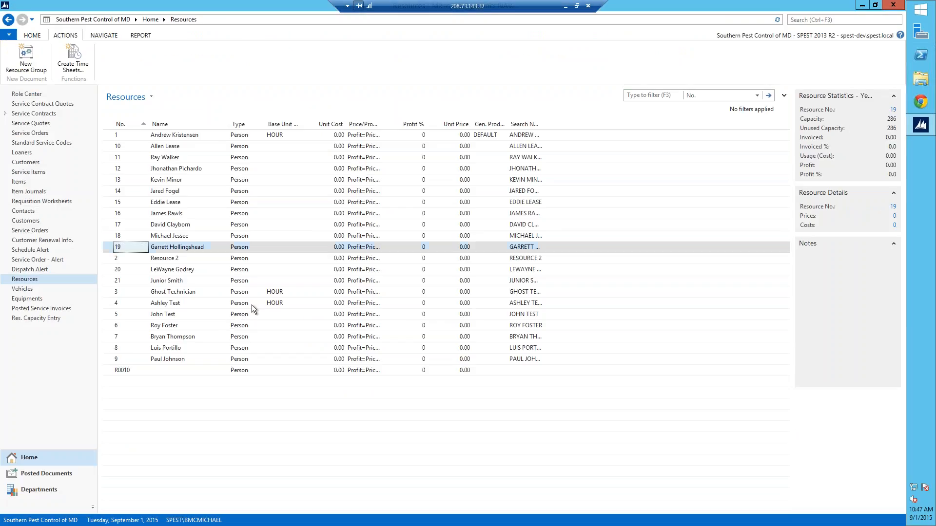
left_click(9, 21)
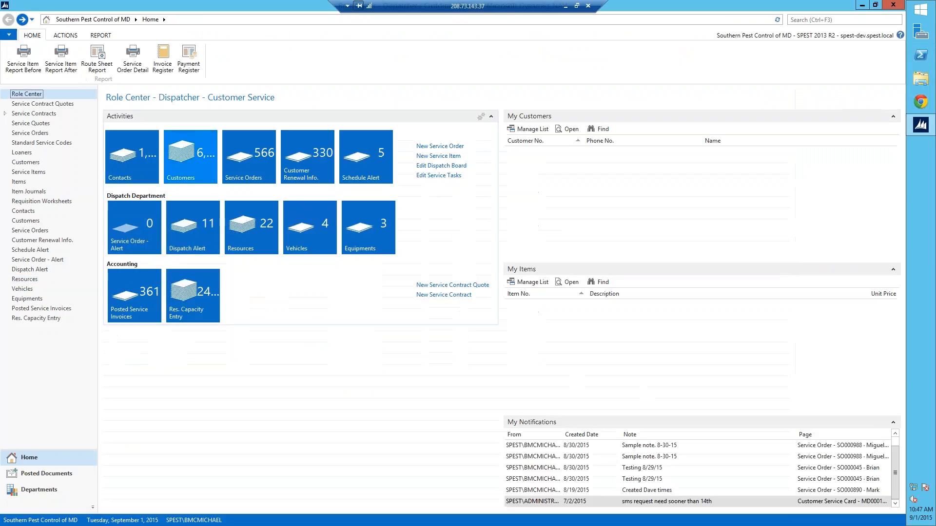
Search the pages for "service item tem" and open the Service Item Templates list under Contract Management.
left_click(810, 19)
type("service")
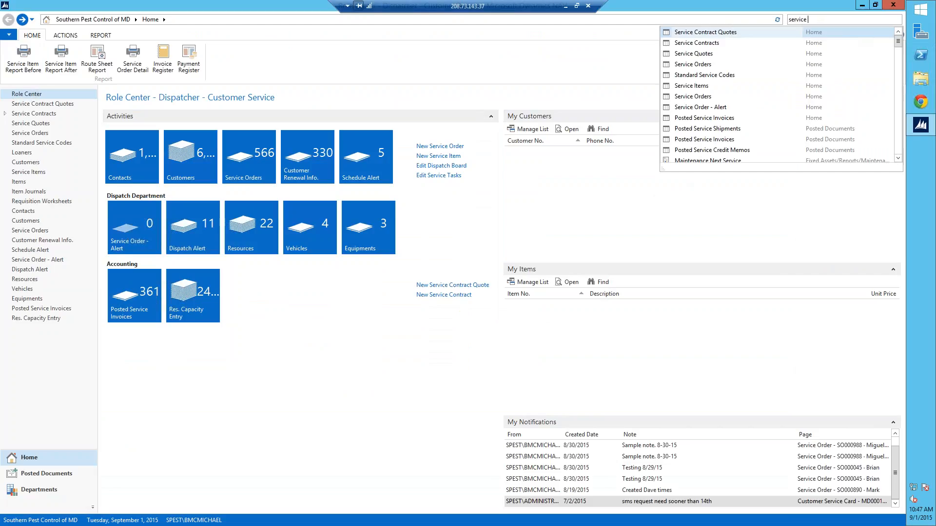
type(" item list")
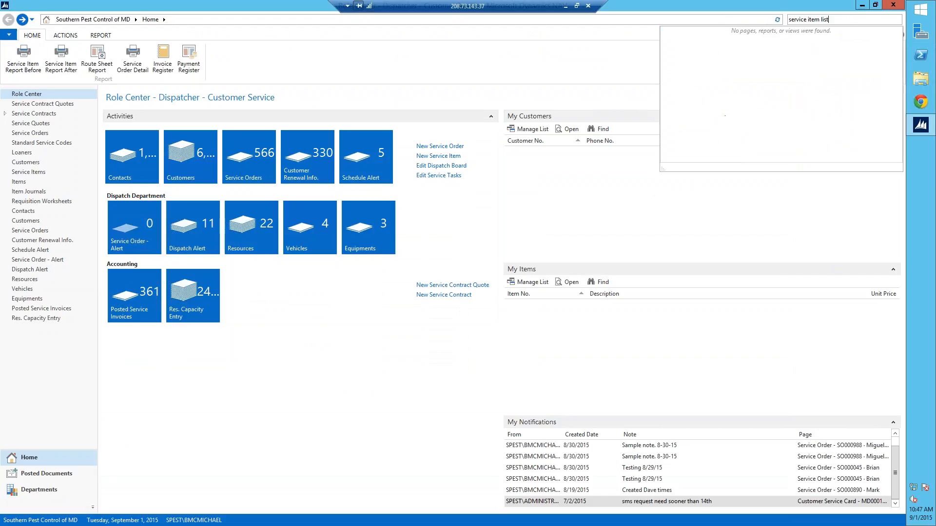
key("BackSpace")
key("BackSpace")
key("BackSpace")
key("BackSpace")
type("te")
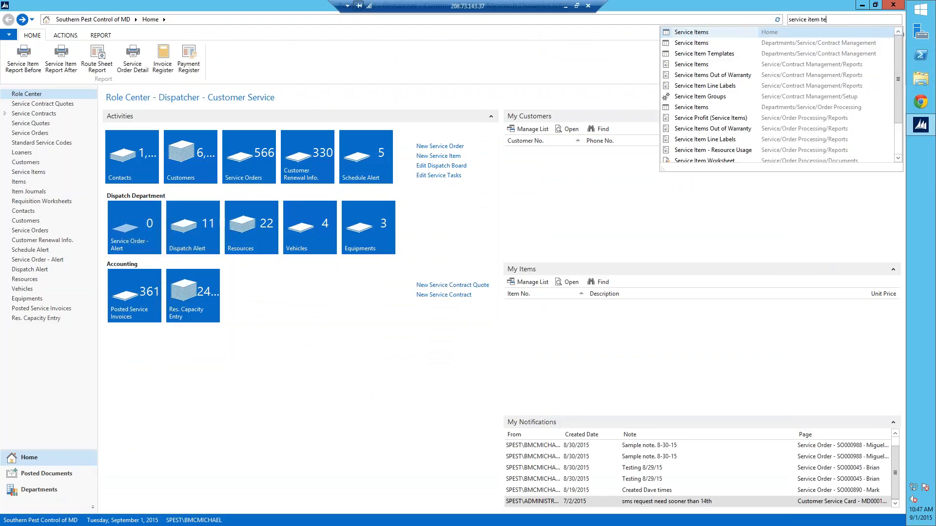
type("m")
left_click(703, 54)
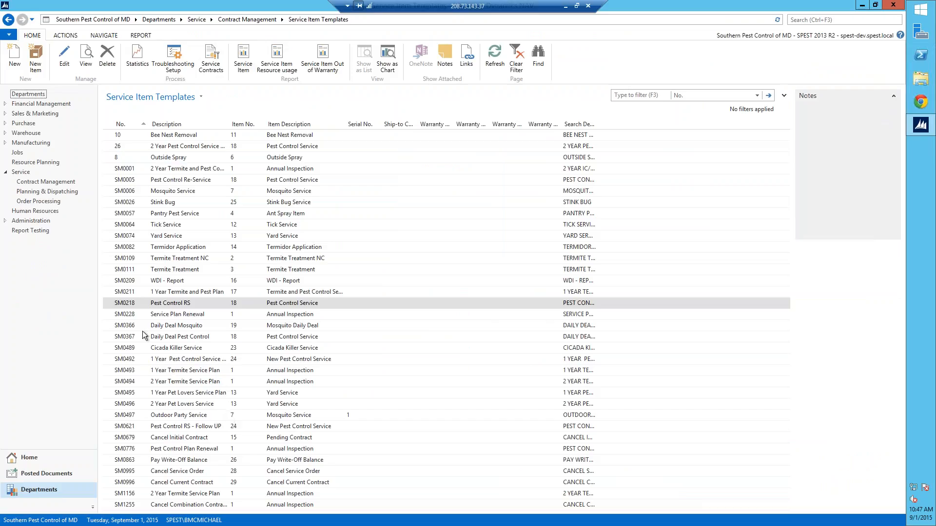
Open the SM0228 Service Plan Renewal template and review its required resource skills, then return to the template list.
left_click(126, 316)
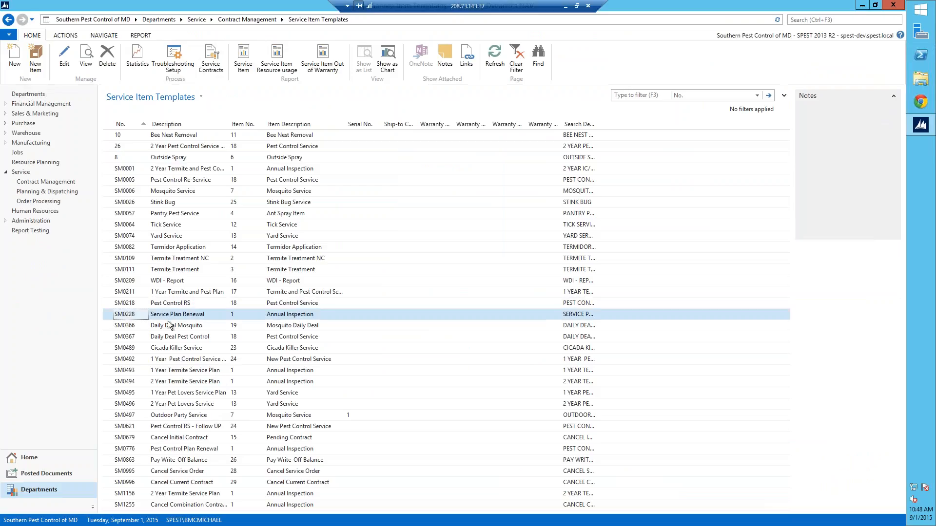
double_click(115, 312)
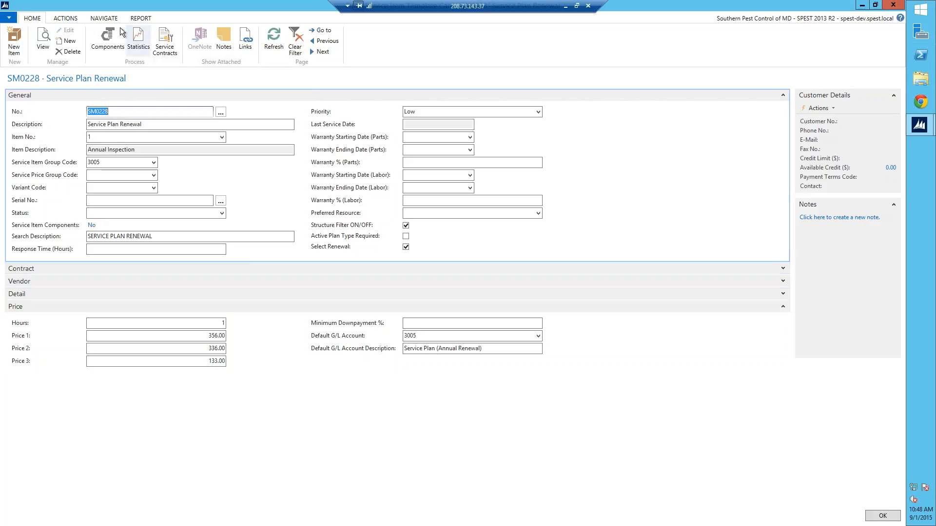
left_click(104, 18)
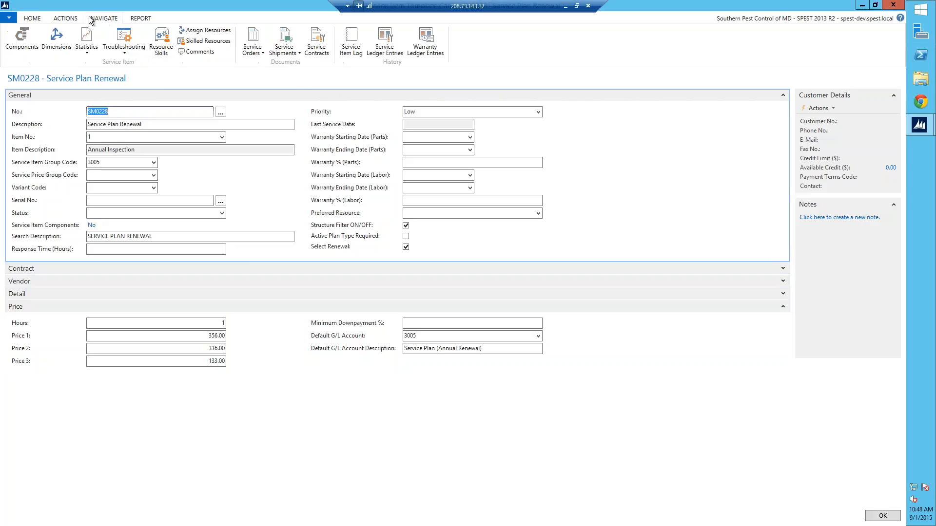
left_click(162, 43)
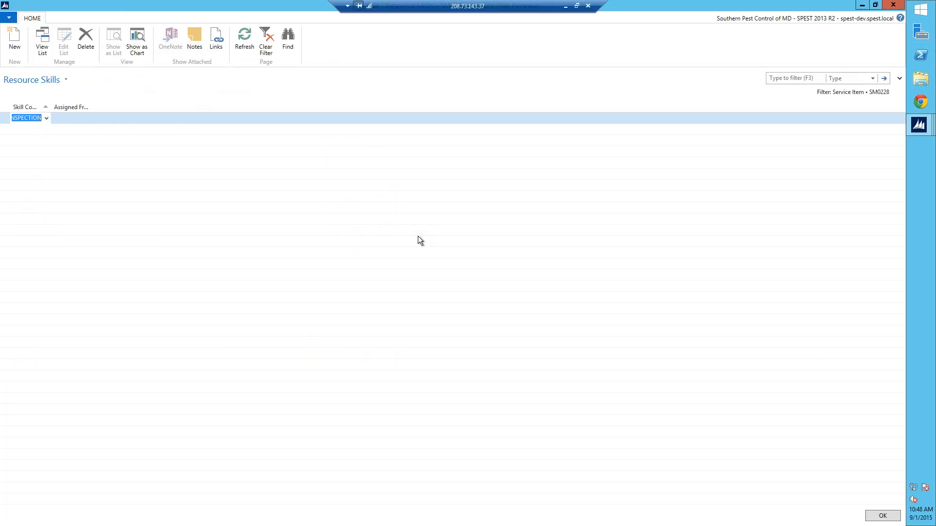
key("Escape")
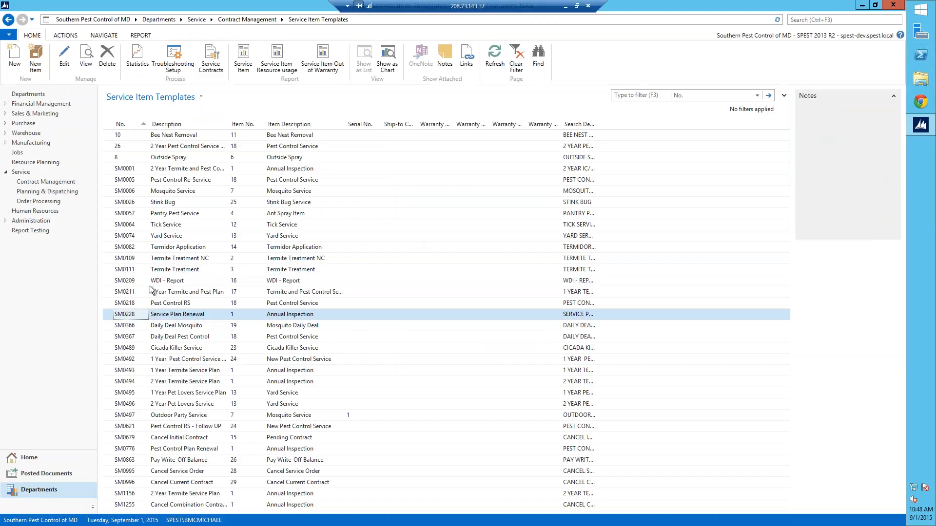
Reopen the SM0228 Service Plan Renewal template and review which resources are skilled for it, then return to the template list.
double_click(131, 316)
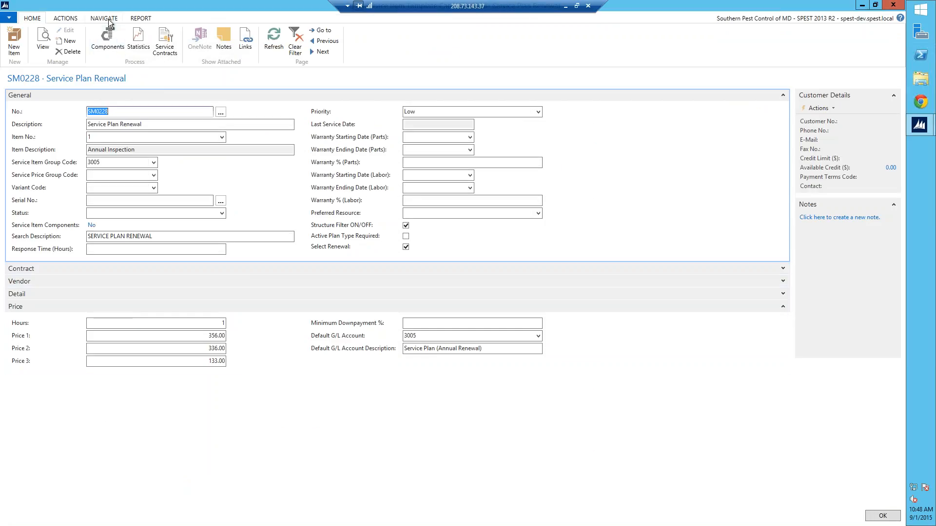
left_click(108, 20)
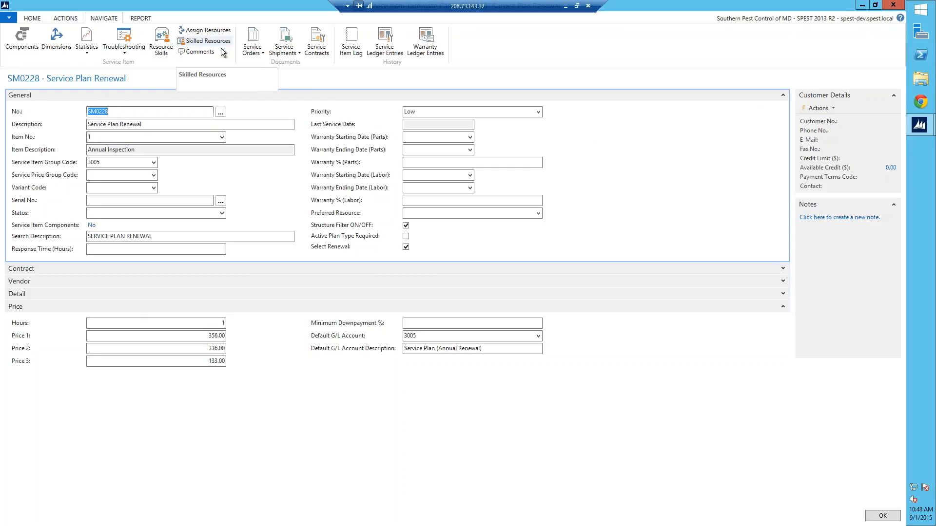
left_click(190, 43)
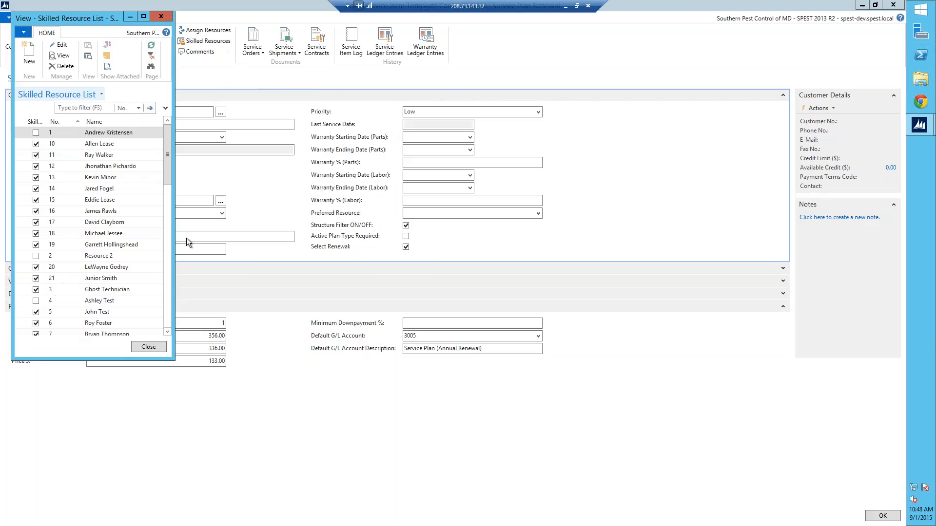
scroll(99, 232, "down", 2)
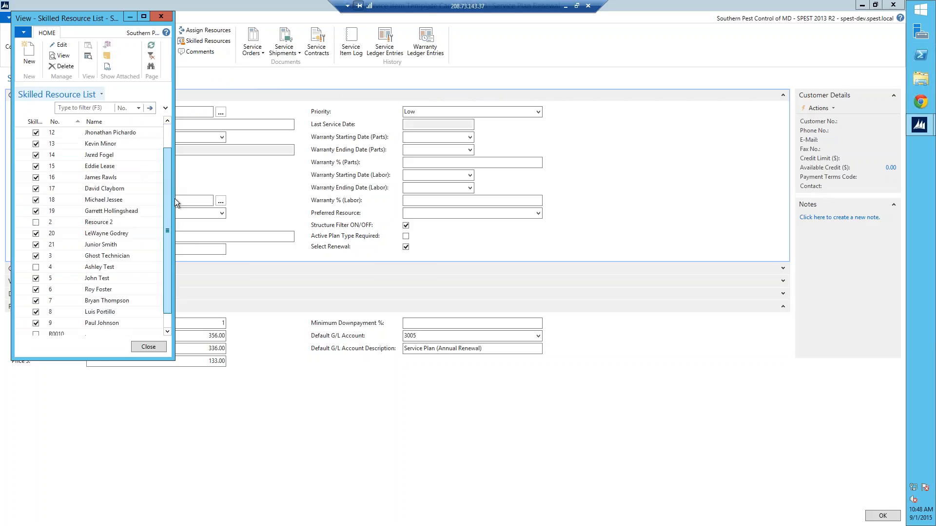
left_click(122, 233)
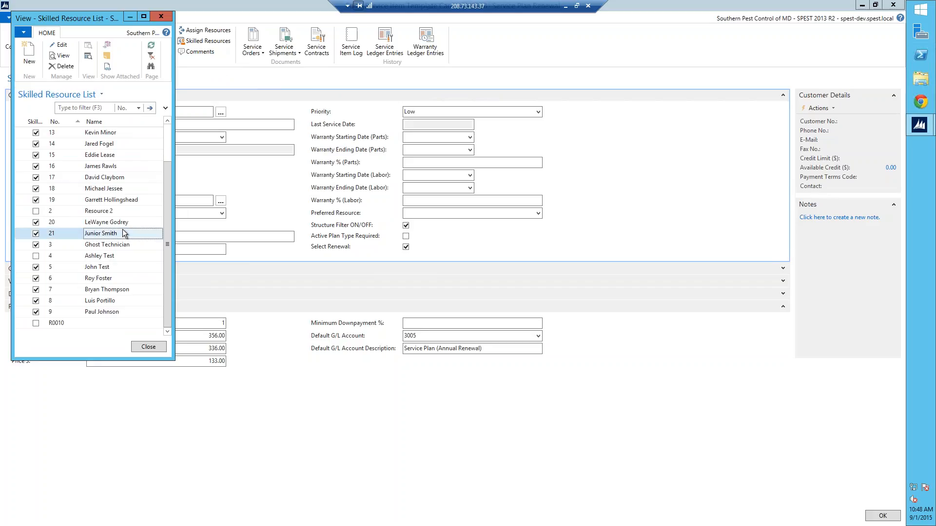
key("Escape")
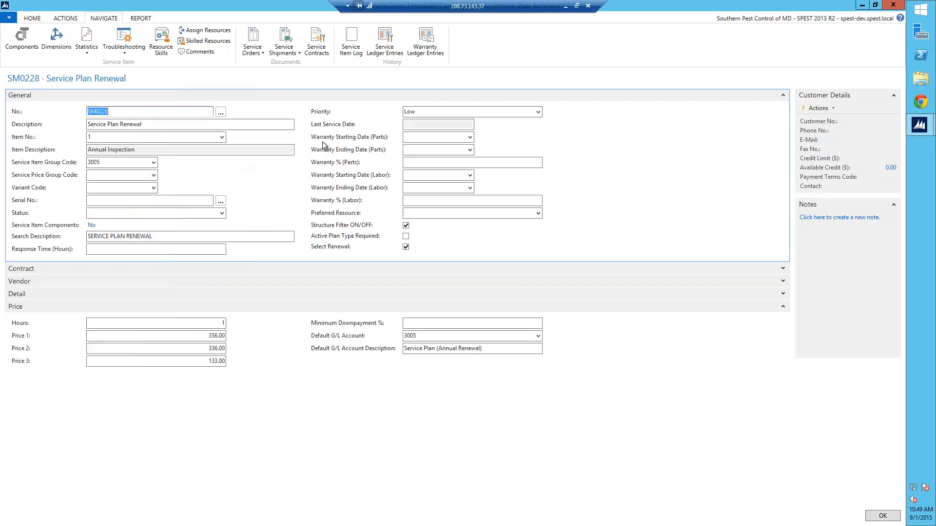
key("Escape")
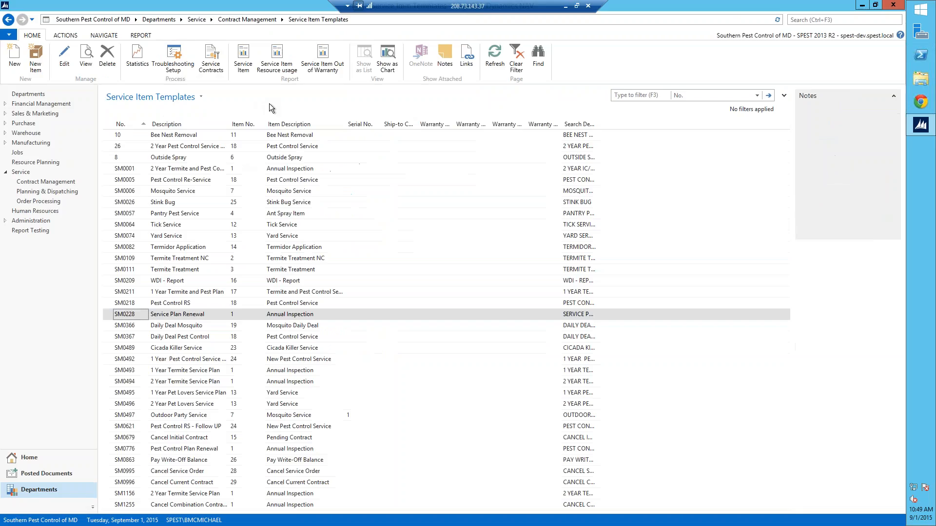
Open the SM0209 WDI - Report template and review its required resource skills, then go back to its card.
left_click(122, 283)
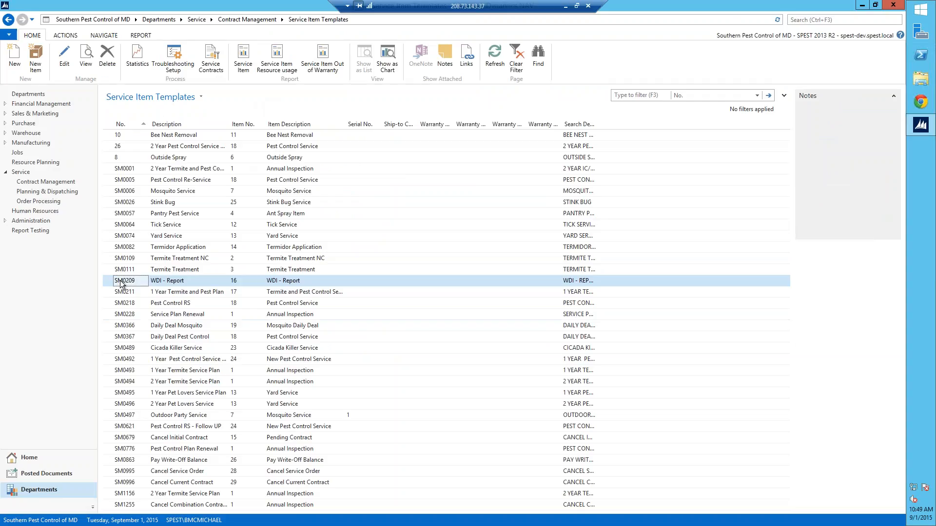
double_click(120, 281)
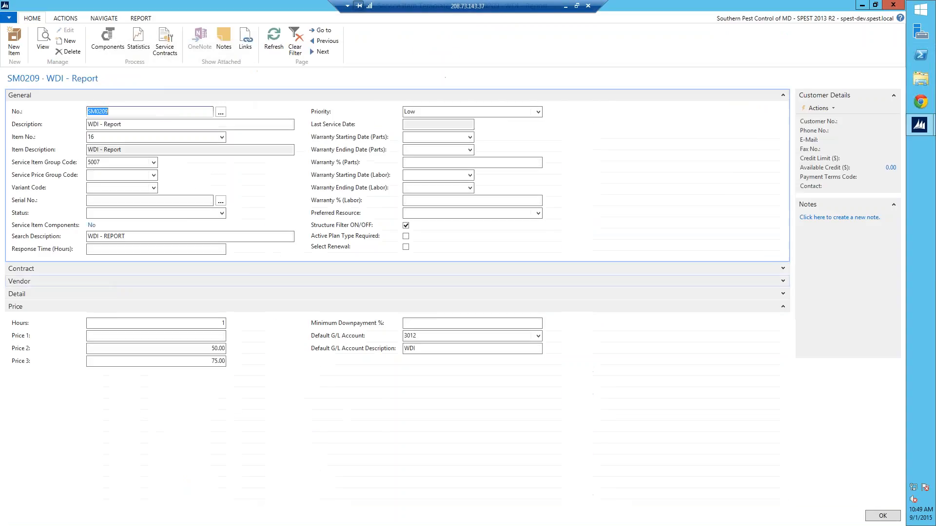
left_click(105, 20)
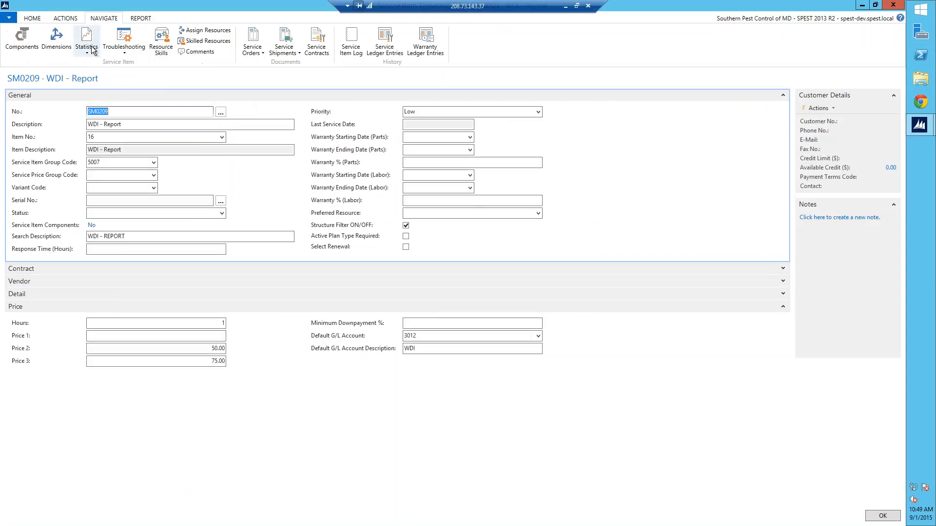
left_click(163, 46)
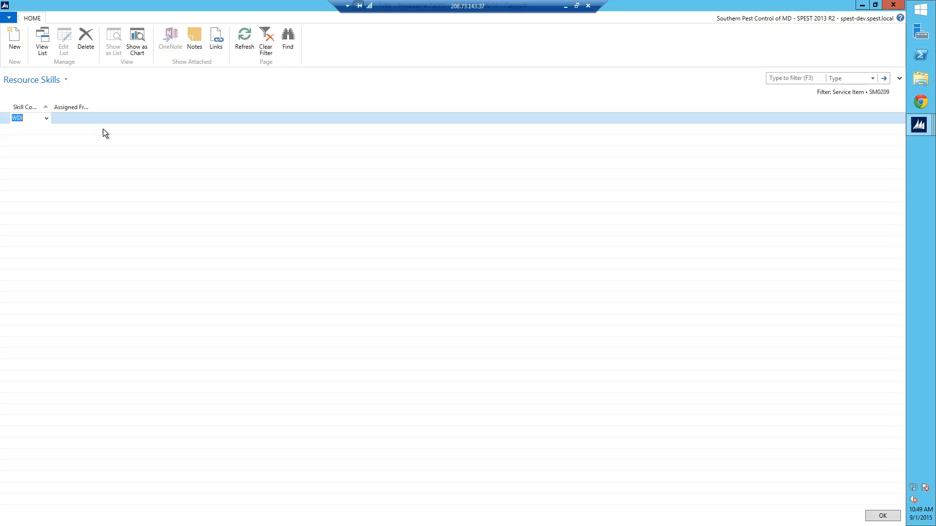
key("Escape")
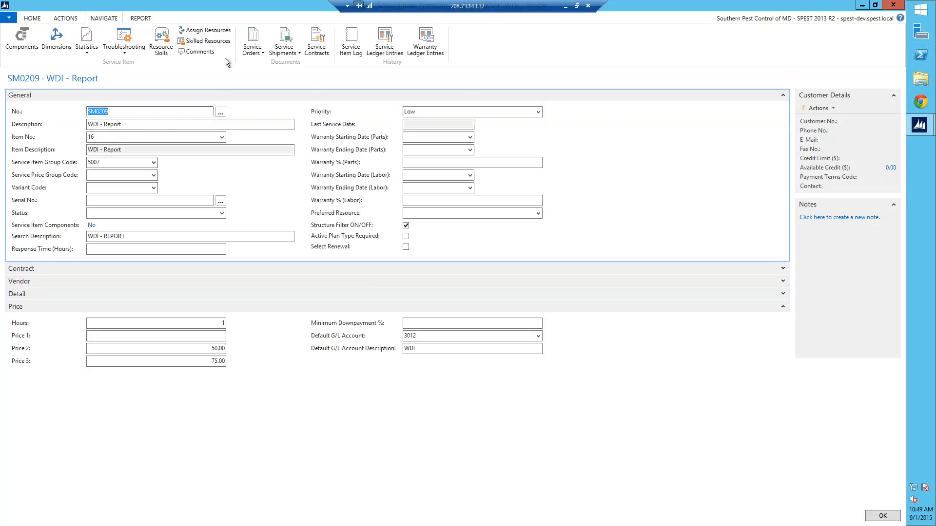
Review the skilled resources for the WDI - Report template in a maximized window, then return to the template list.
left_click(193, 43)
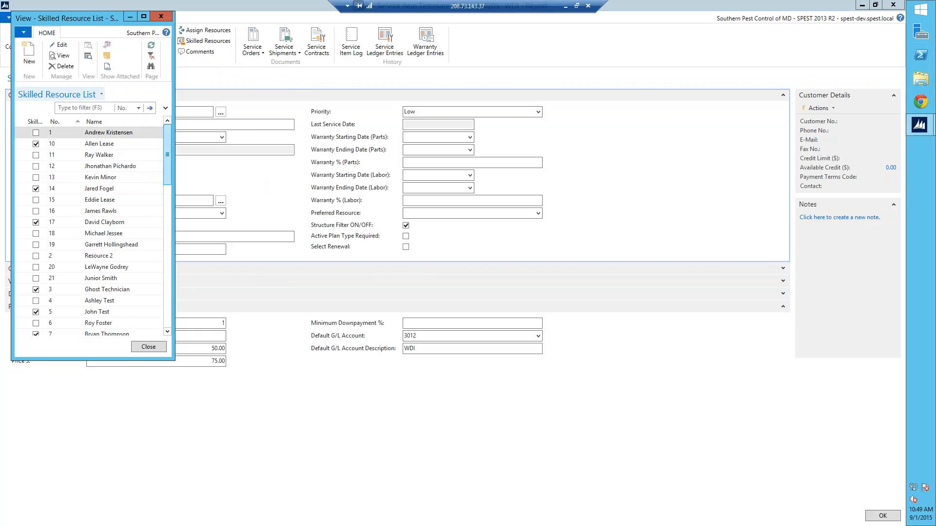
scroll(172, 177, "down", 3)
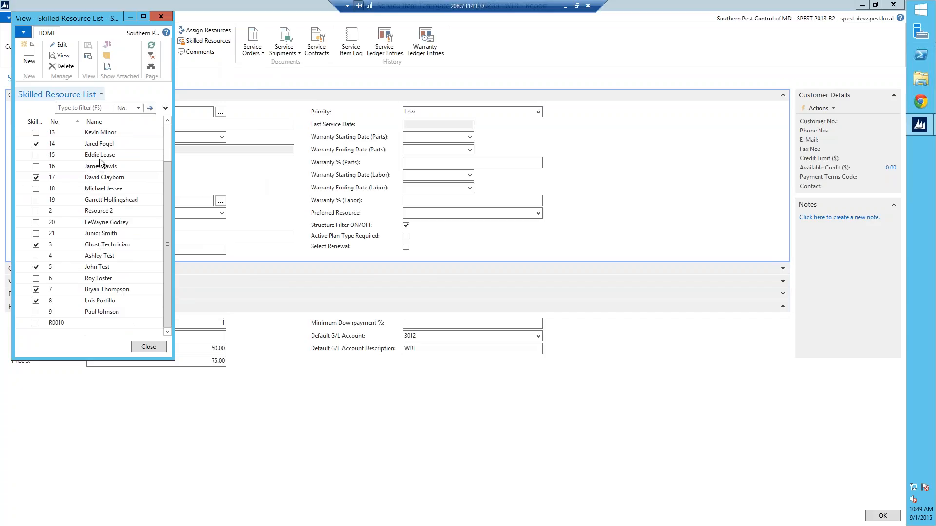
left_click(144, 16)
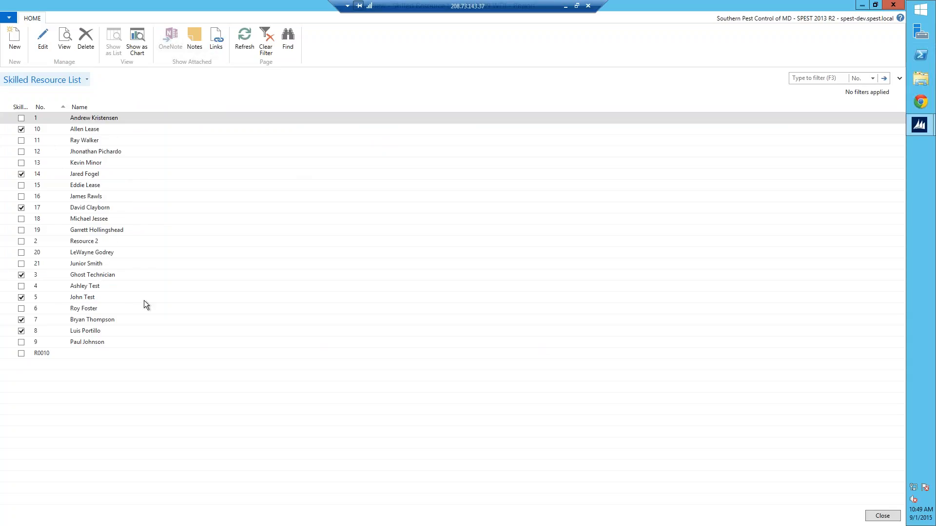
key("Escape")
key("Escape")
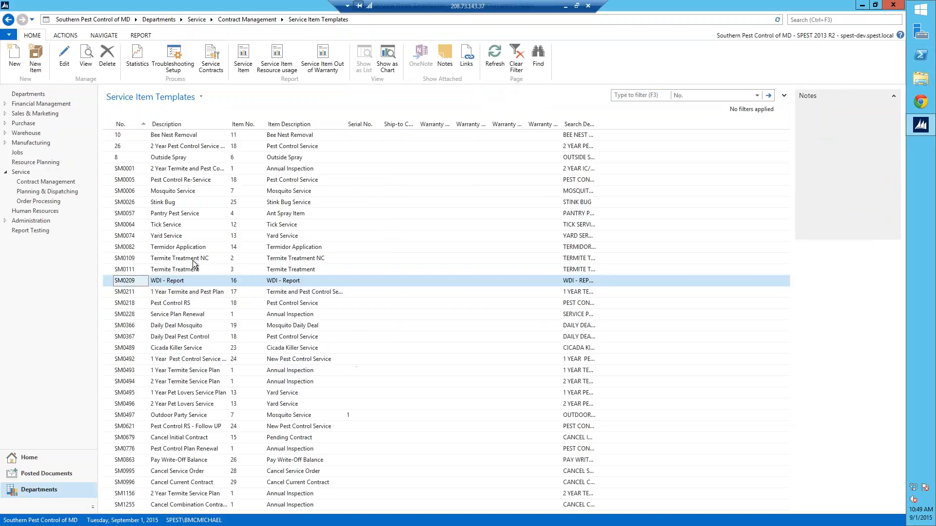
Open the SM0109 Termite Treatment NC template and review its required resource skills, then go back to its card.
left_click(128, 258)
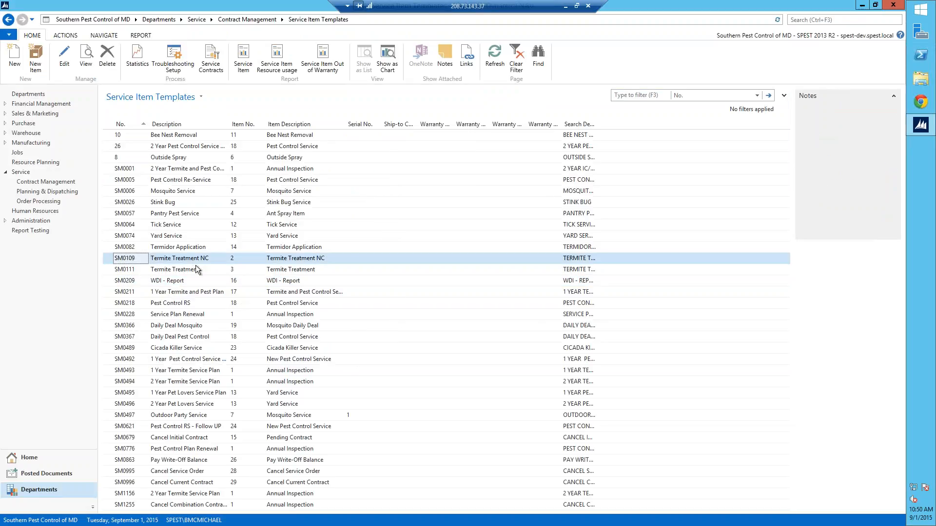
double_click(116, 259)
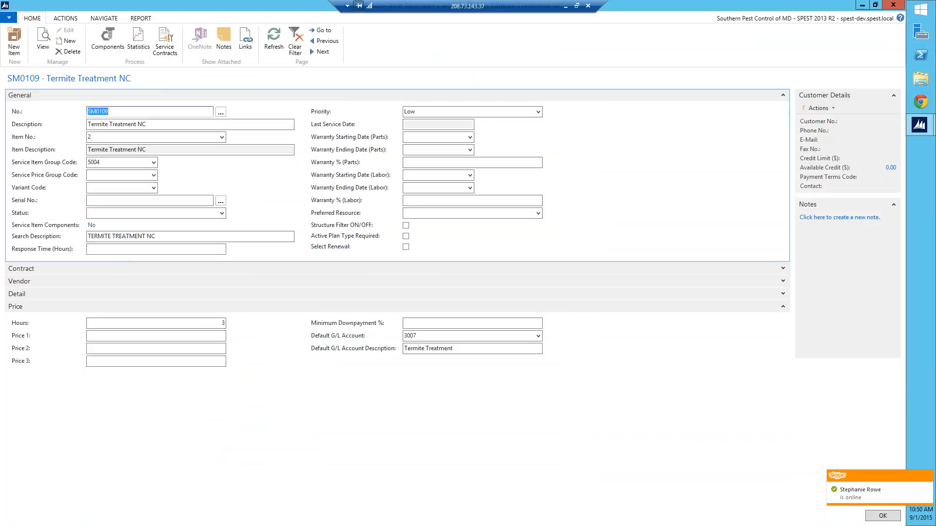
left_click(104, 18)
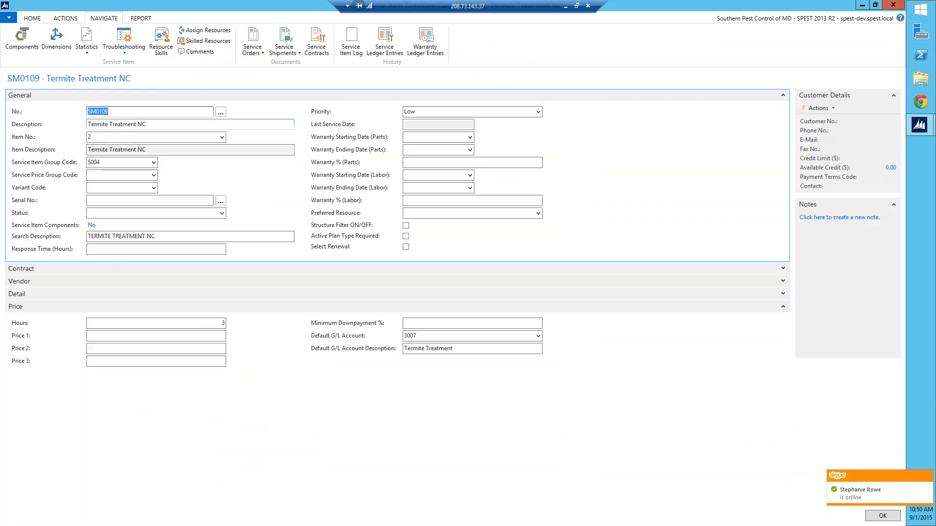
left_click(164, 39)
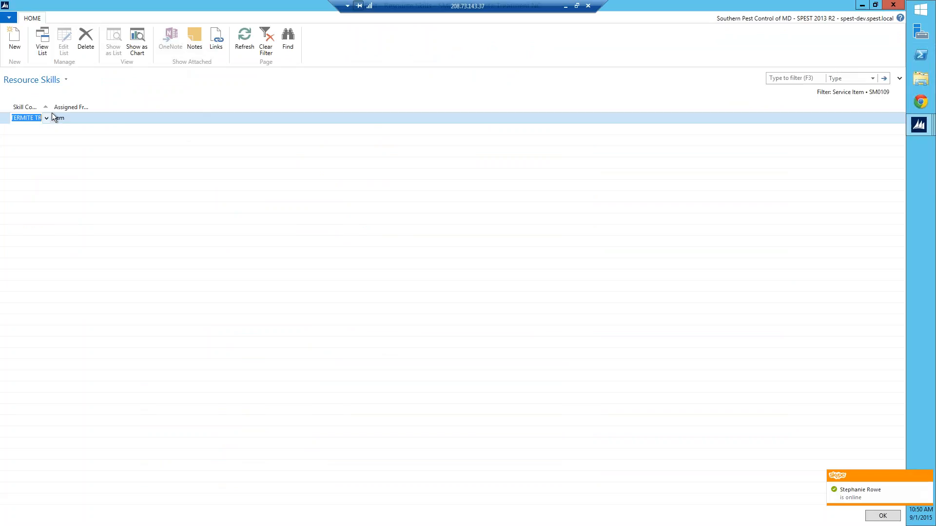
key("Escape")
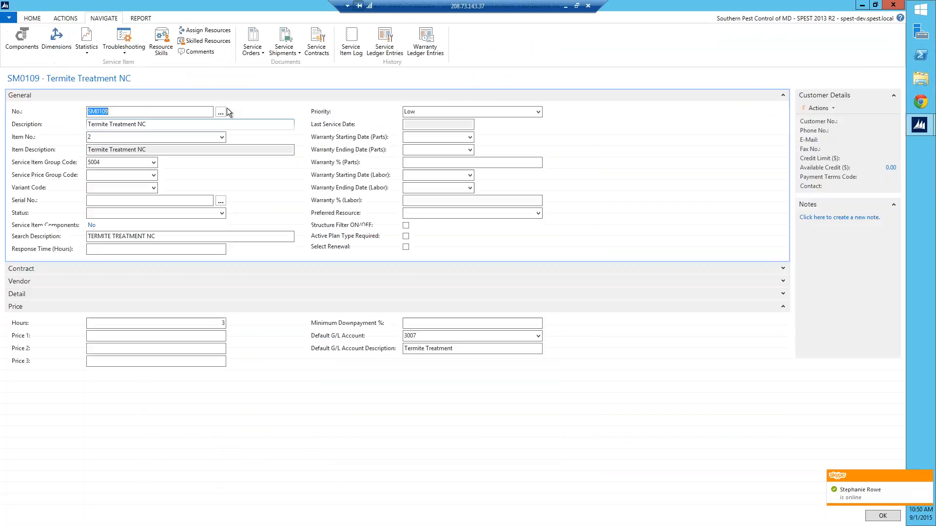
Review which resources are skilled for the Termite Treatment NC template, then return to the template list.
left_click(207, 41)
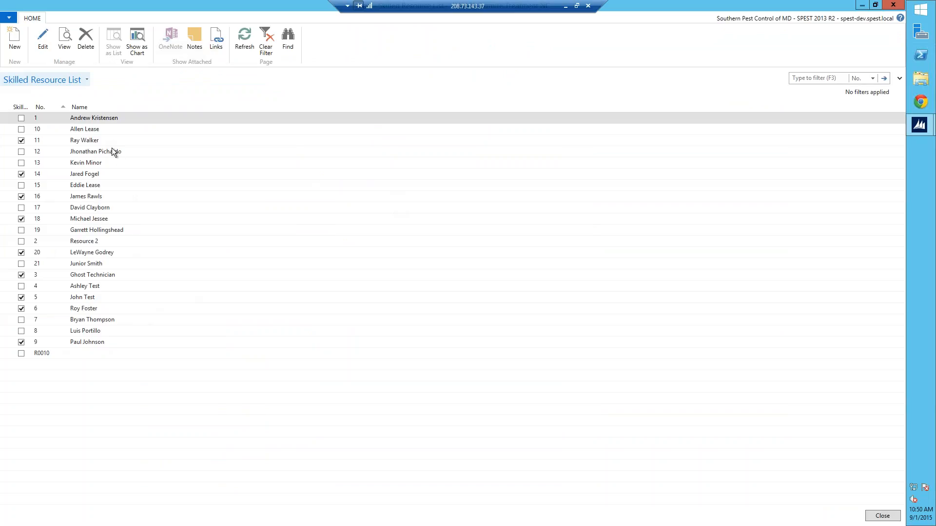
key("Escape")
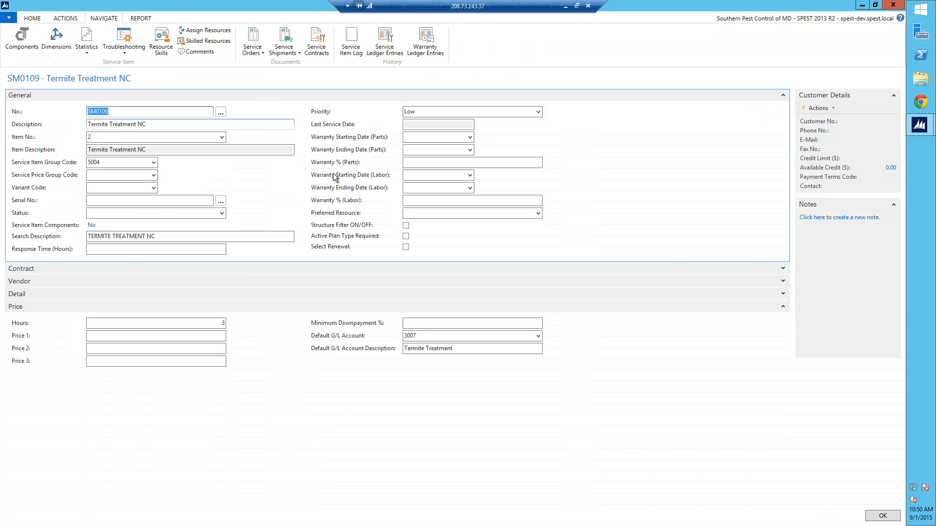
key("Escape")
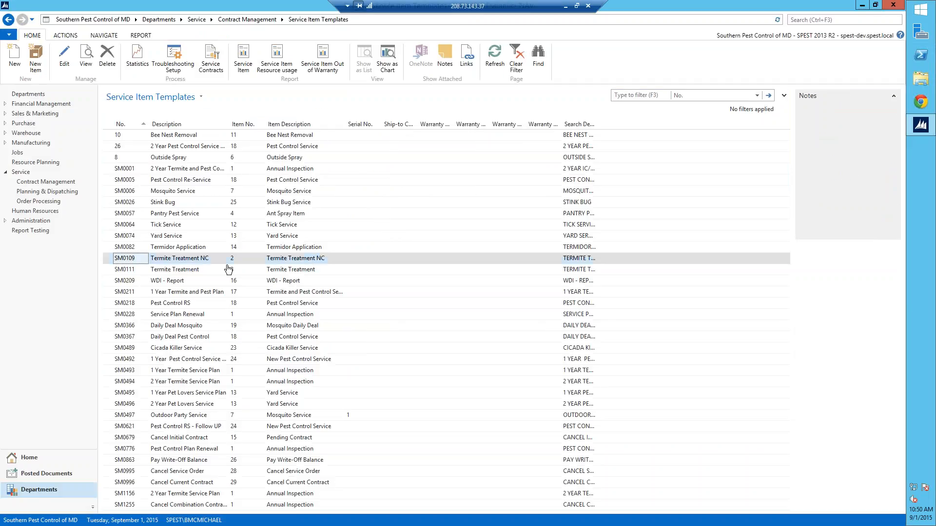
Open the SM0006 Mosquito Service template and review its required resource skills, returning to its card.
left_click(122, 194)
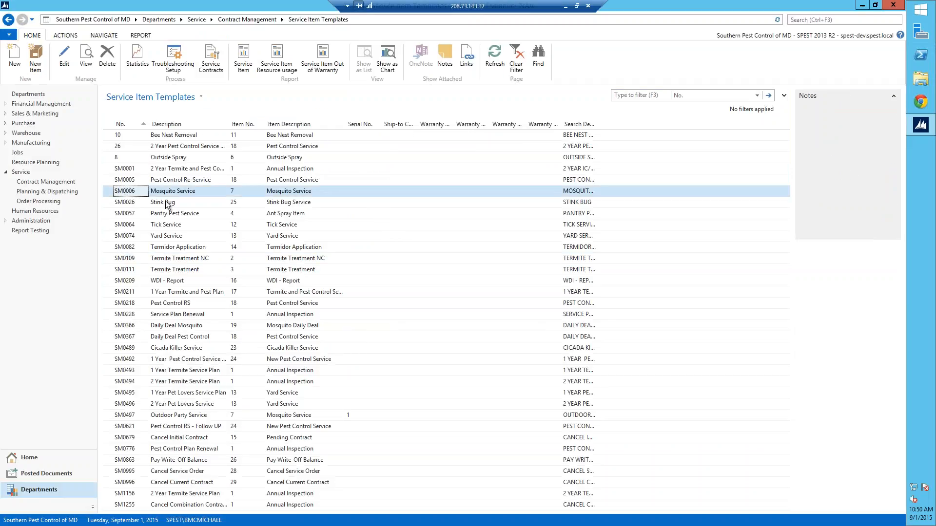
double_click(122, 193)
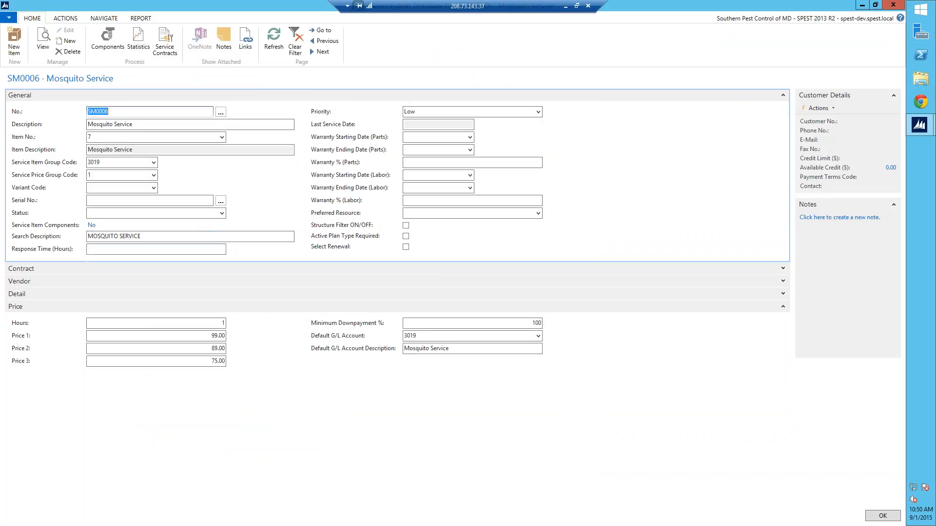
left_click(110, 19)
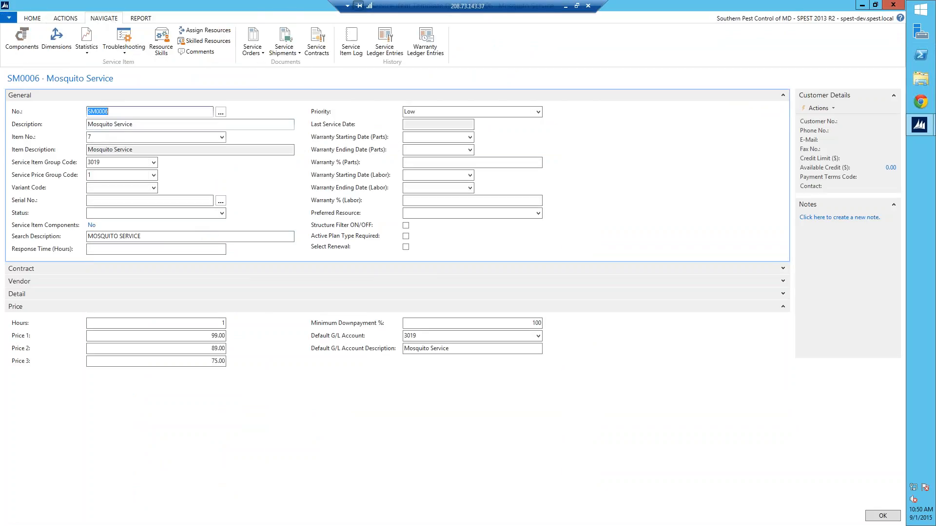
left_click(165, 48)
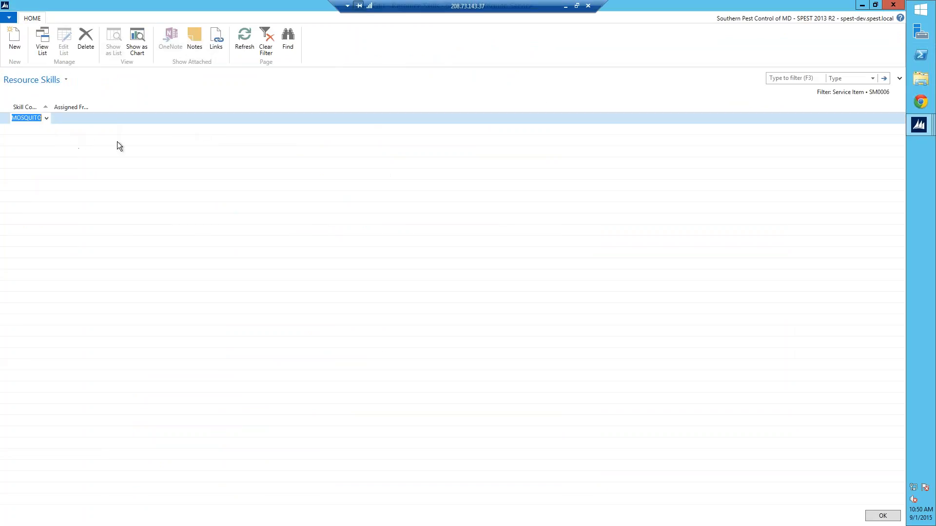
key("Escape")
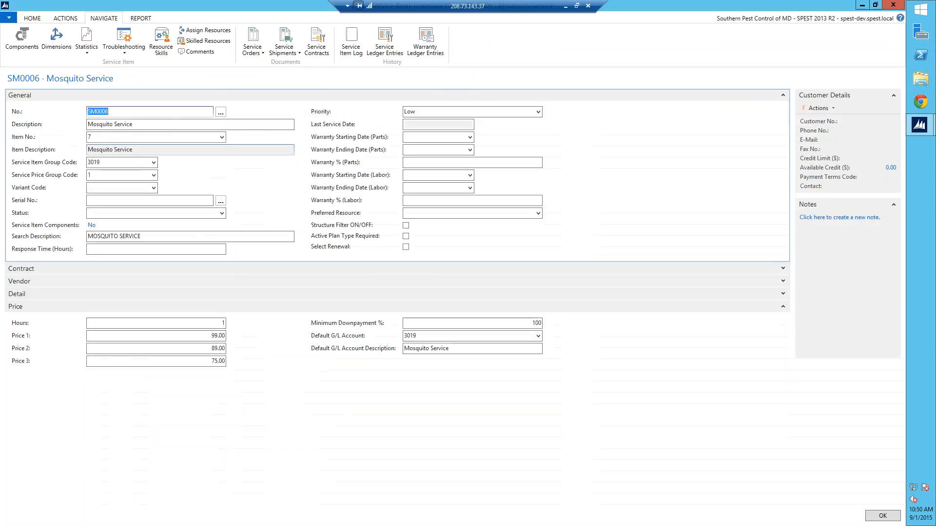
Review which resources are skilled for the Mosquito Service template and return to the template list.
left_click(207, 42)
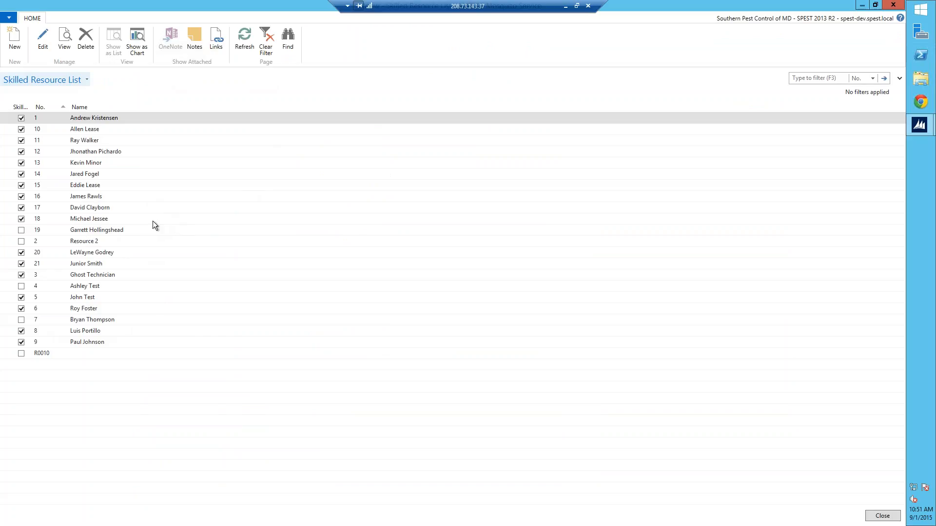
key("Escape")
key("Escape")
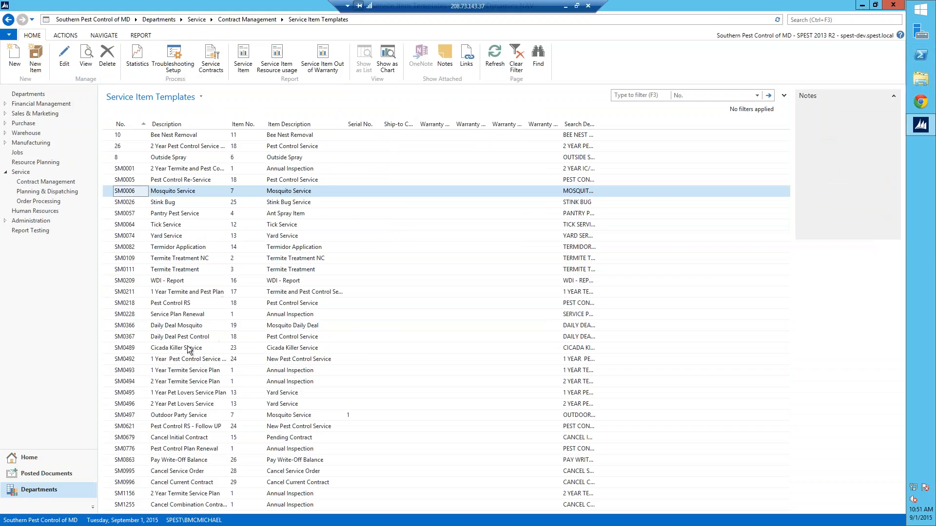
Open the SM0228 Service Plan Renewal template and examine its structure filter, plan type and renewal settings, returning to the template list.
left_click(122, 317)
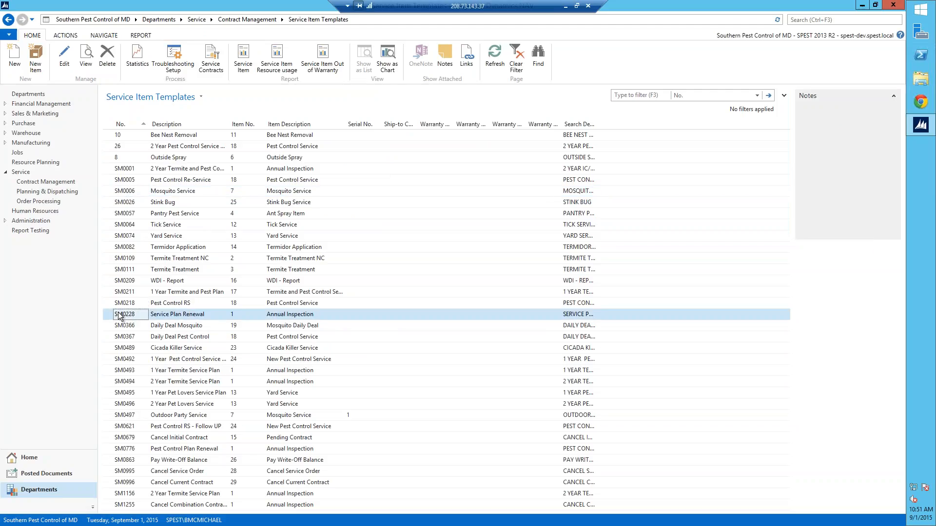
double_click(119, 316)
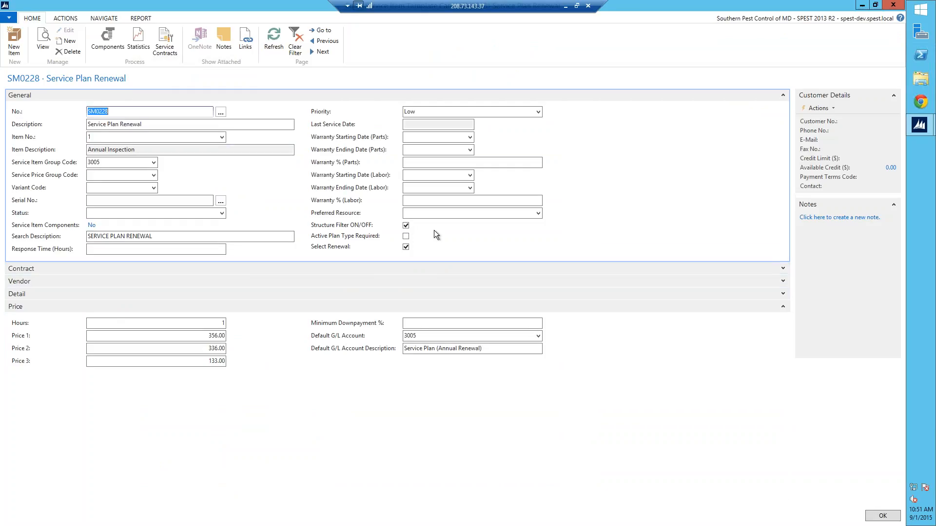
key("Escape")
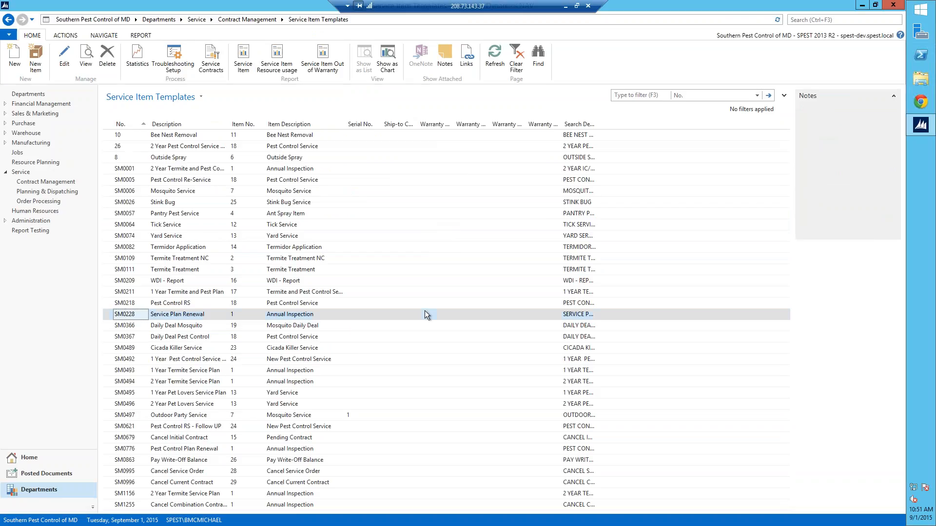
Open the SM0218 Pest Control RS template and examine its structure filter and active plan type settings, returning to the template list.
left_click(111, 303)
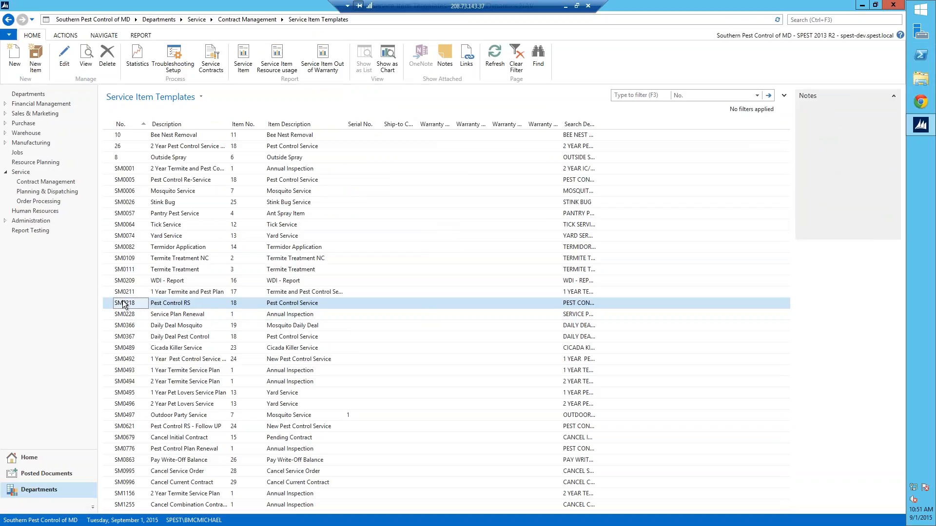
double_click(120, 302)
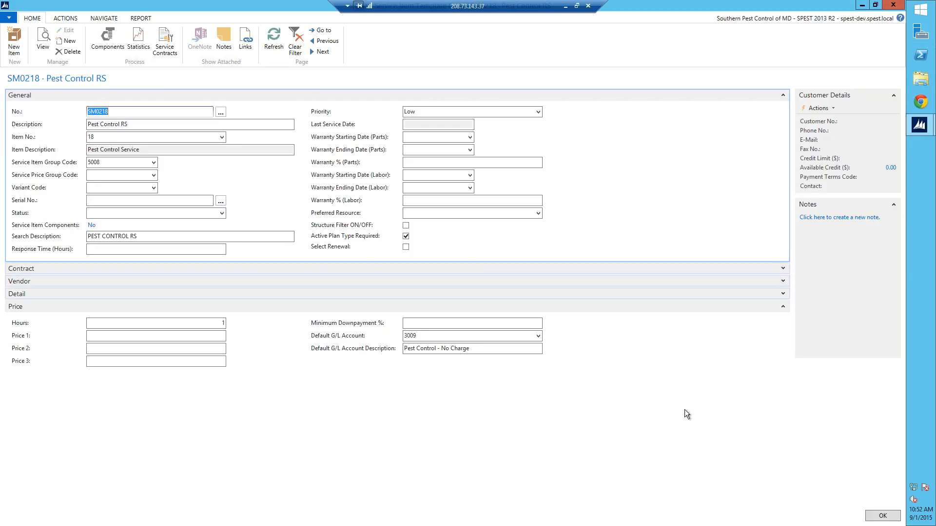
key("Escape")
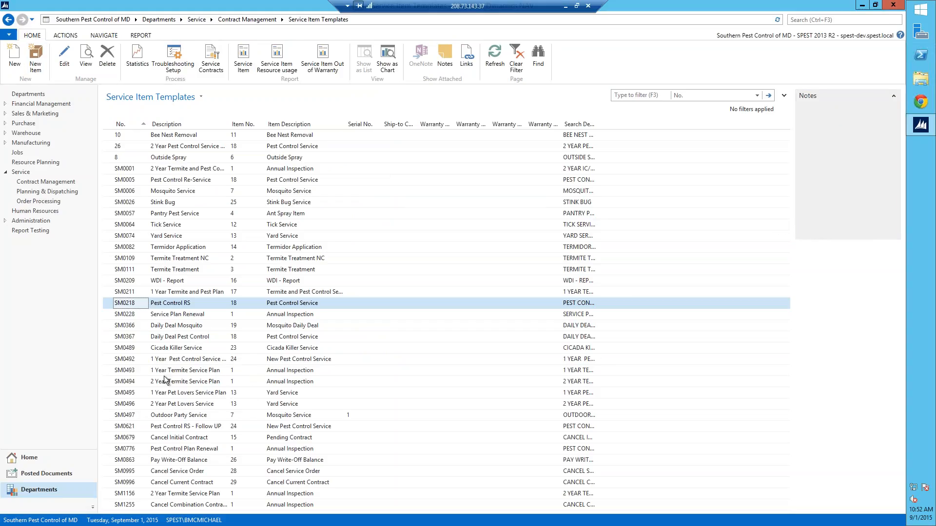
Open the SM0493 1 Year Termite Service Plan template and review its required resource skills, returning to its card.
left_click(117, 373)
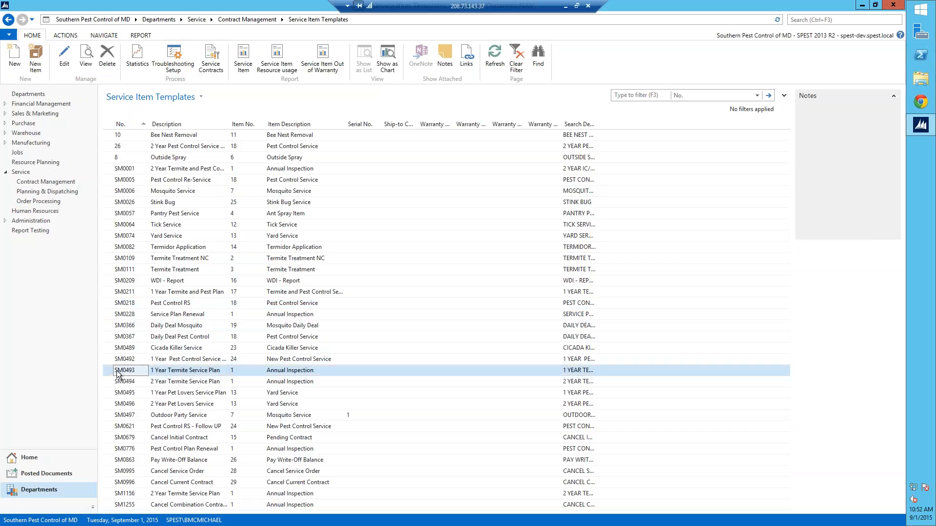
double_click(116, 373)
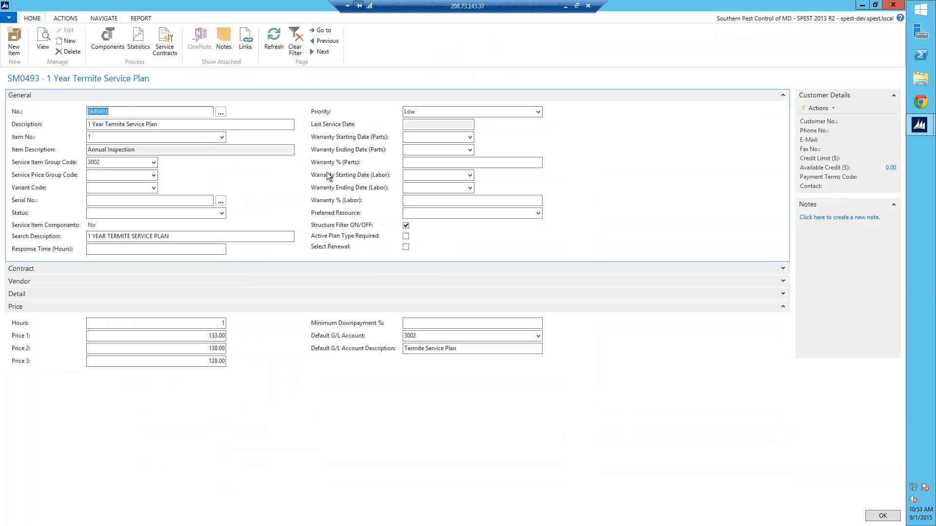
left_click(105, 19)
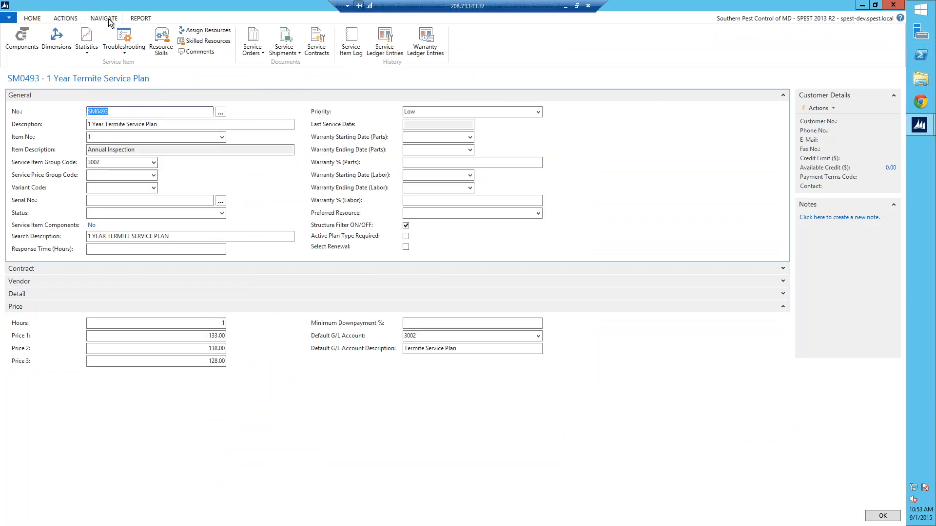
left_click(161, 42)
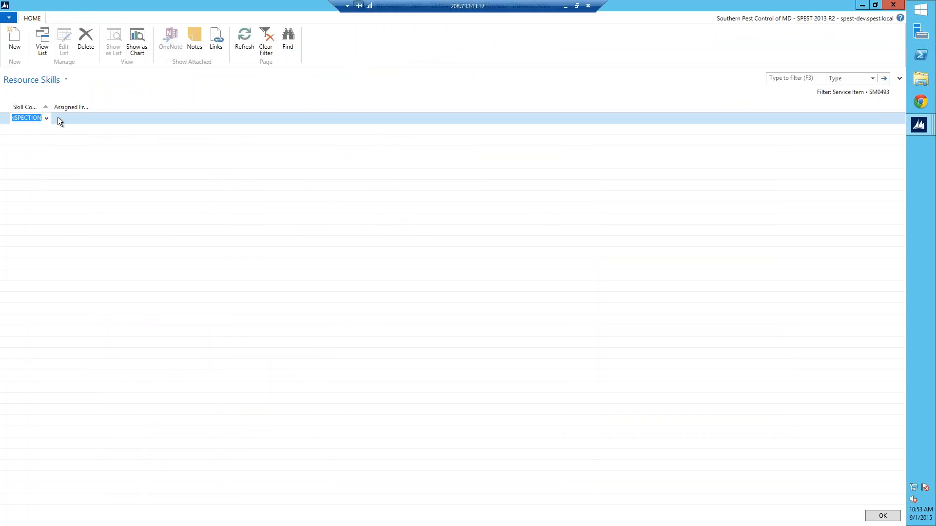
key("Escape")
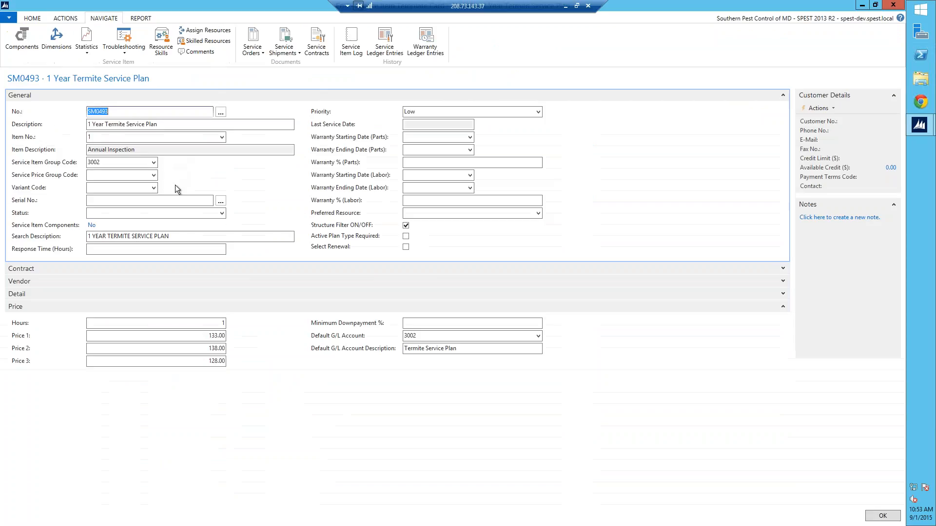
Review which resources are skilled for the 1 Year Termite Service Plan template and return to the template list.
left_click(208, 52)
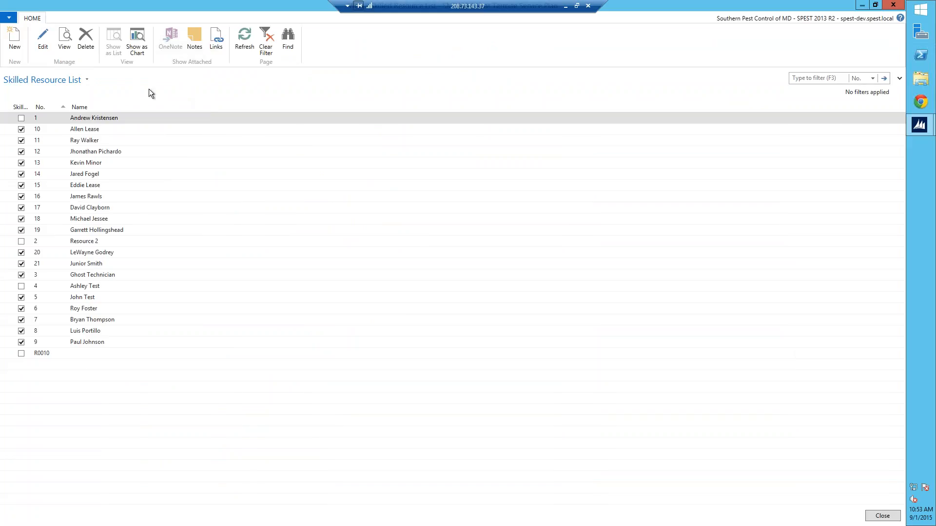
key("Escape")
left_click(197, 43)
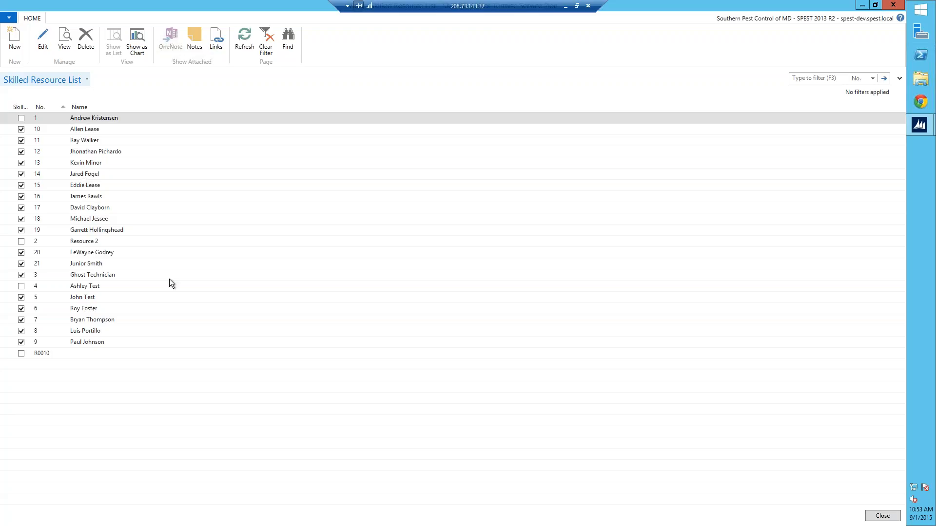
left_click(883, 521)
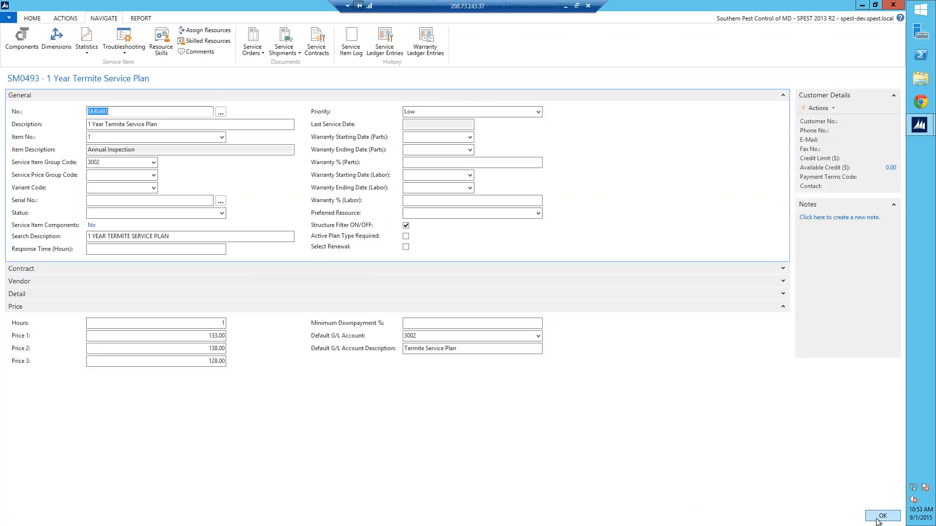
left_click(878, 519)
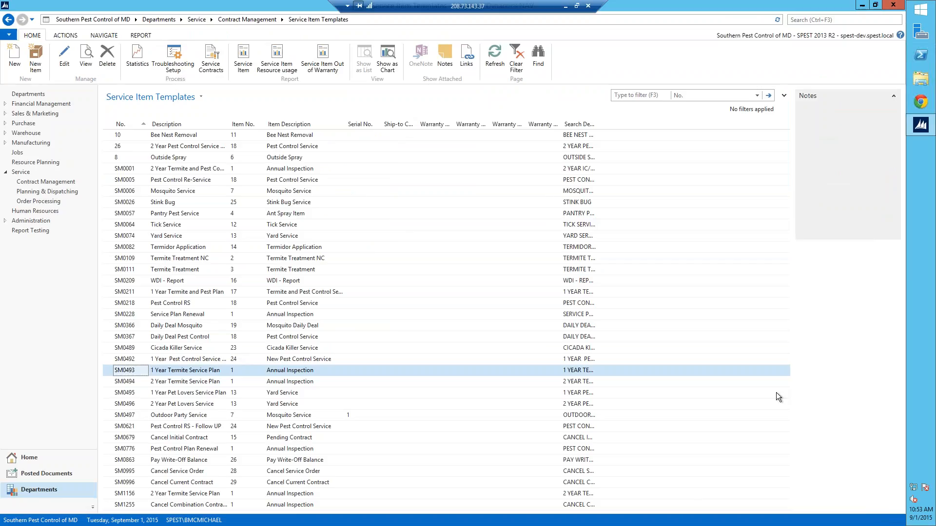
Return to the Role Center, open the customer list and open the first customer's service card.
left_click(8, 20)
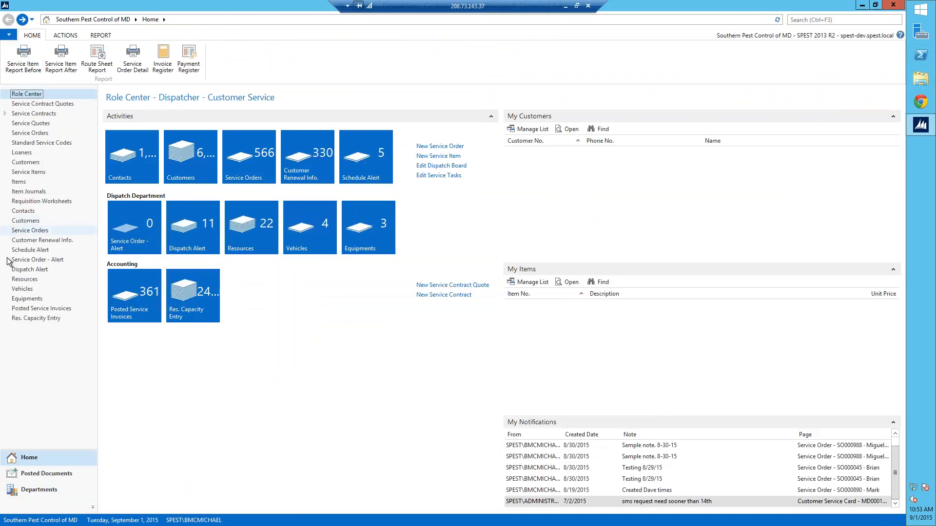
left_click(185, 157)
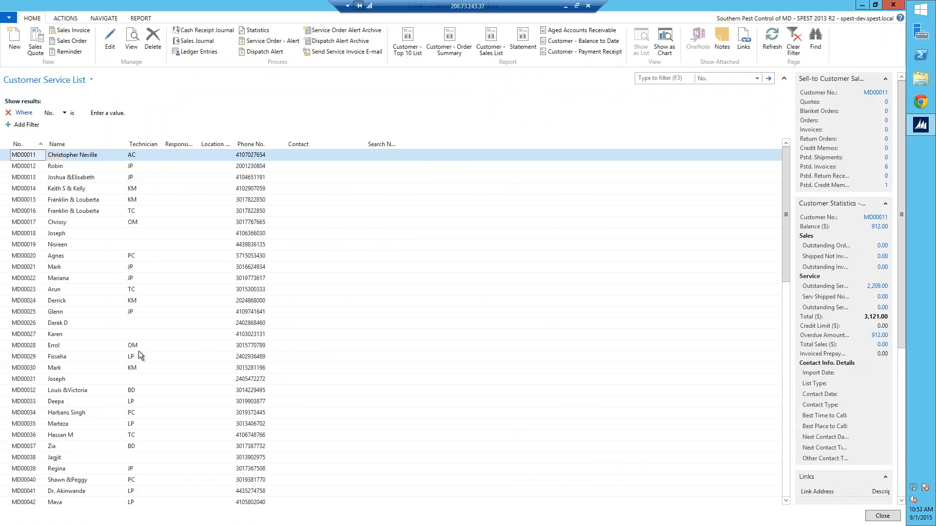
double_click(139, 351)
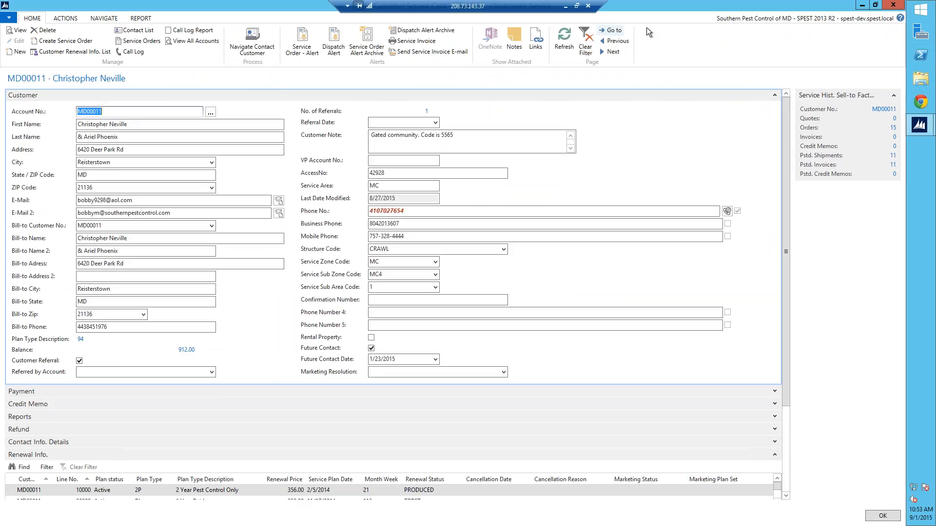
Look up another customer's card by account number.
left_click(612, 31)
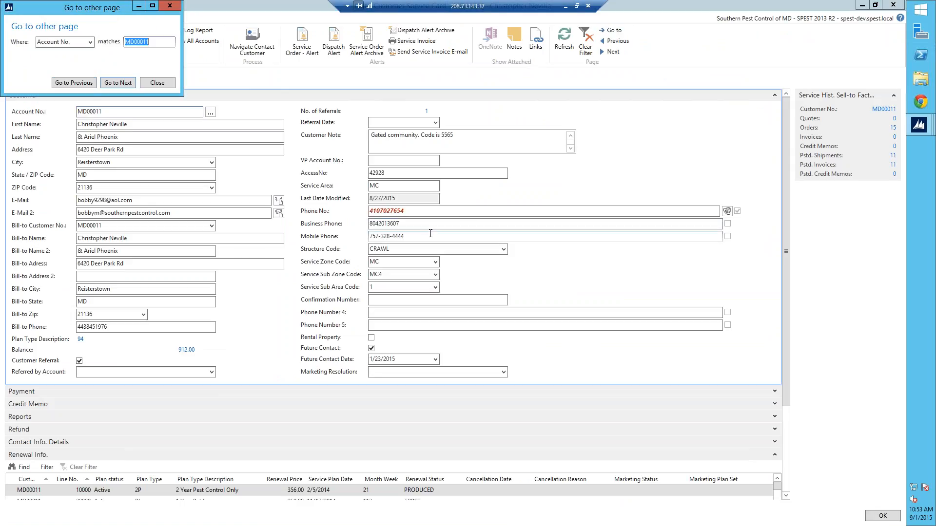
type("md05")
key("Return")
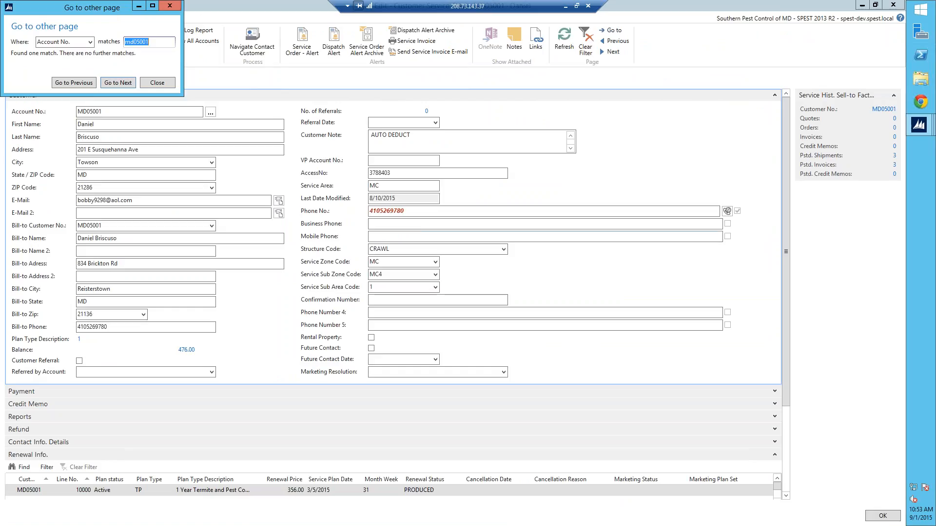
key("Escape")
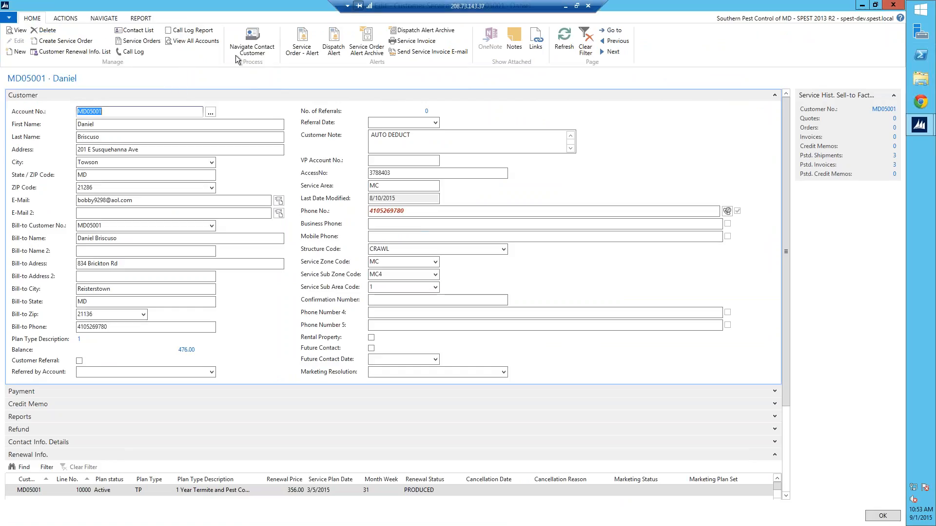
Go to the card of the customer with the pending 2TP termite and pest plan, matching on the account number.
left_click(610, 32)
type("md050")
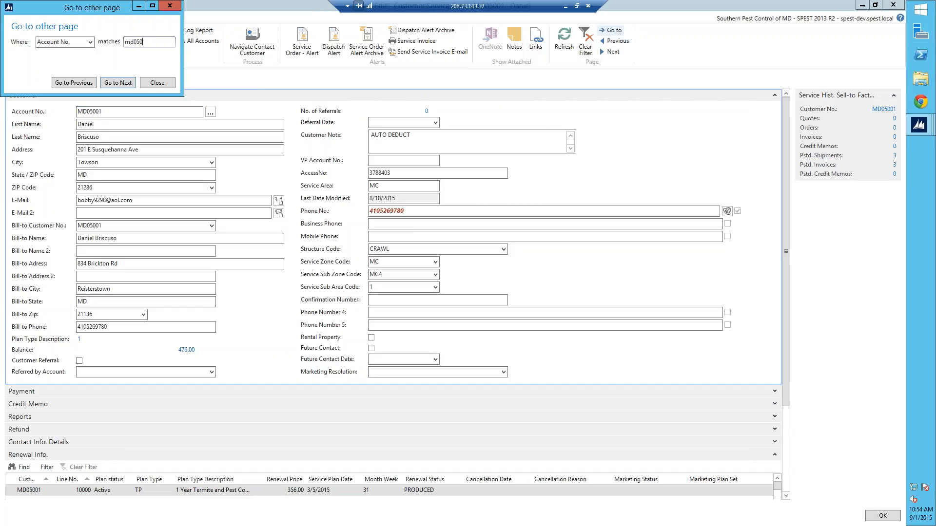
type("15")
key("Return")
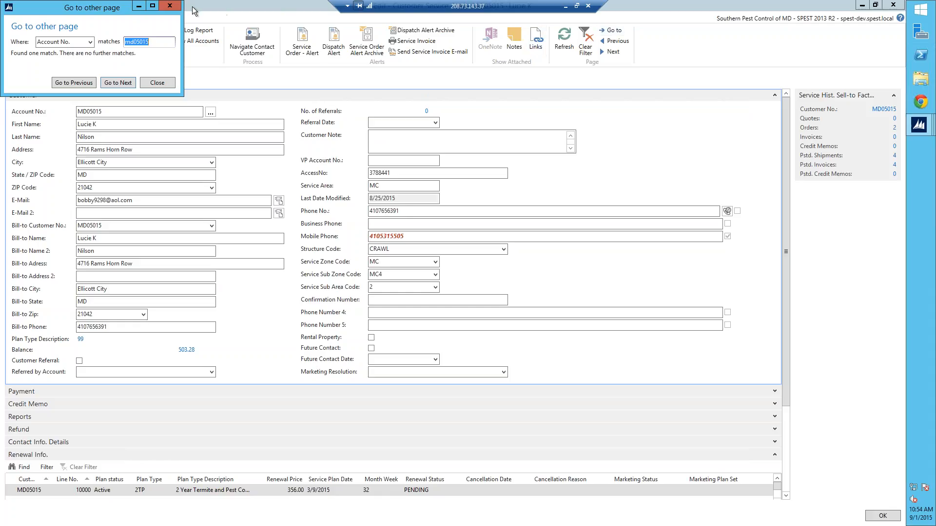
left_click(163, 5)
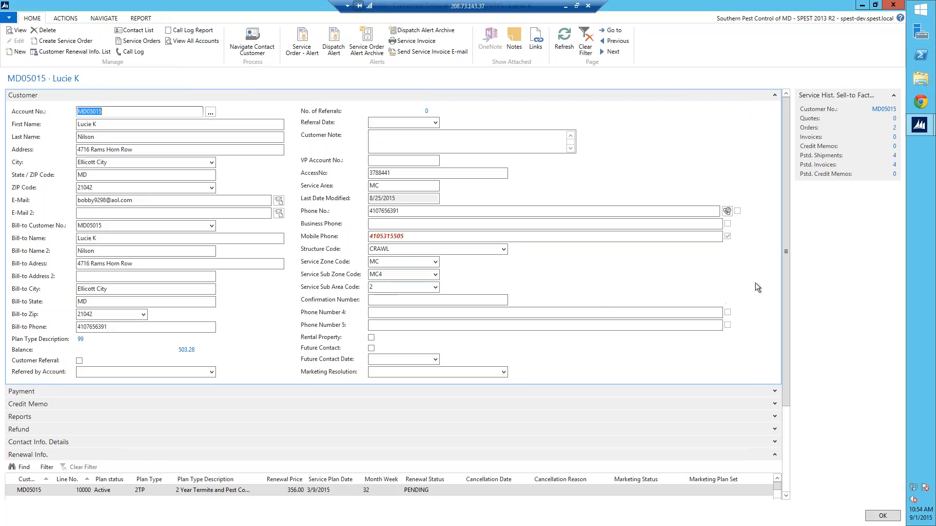
Review the customer's renewal info and notes, and create a new service order for this customer.
left_click_drag(785, 261, 793, 340)
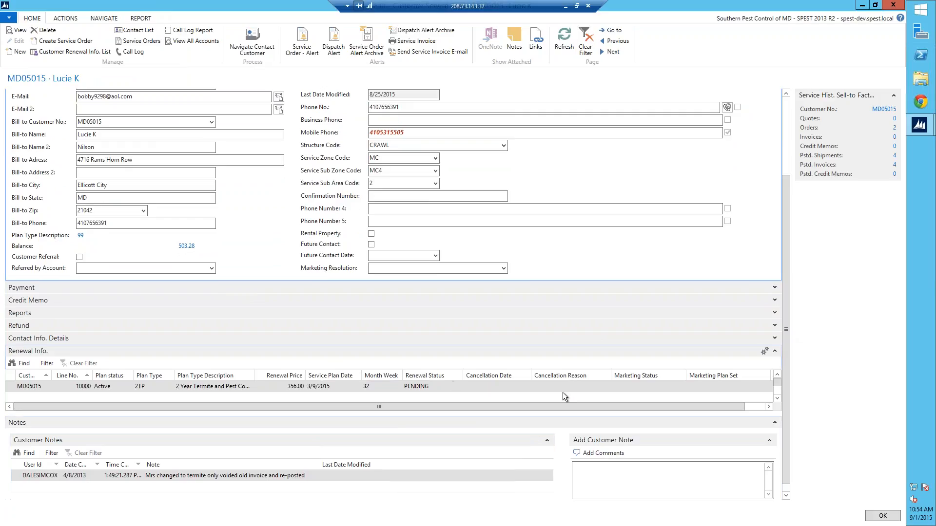
left_click_drag(786, 292, 784, 166)
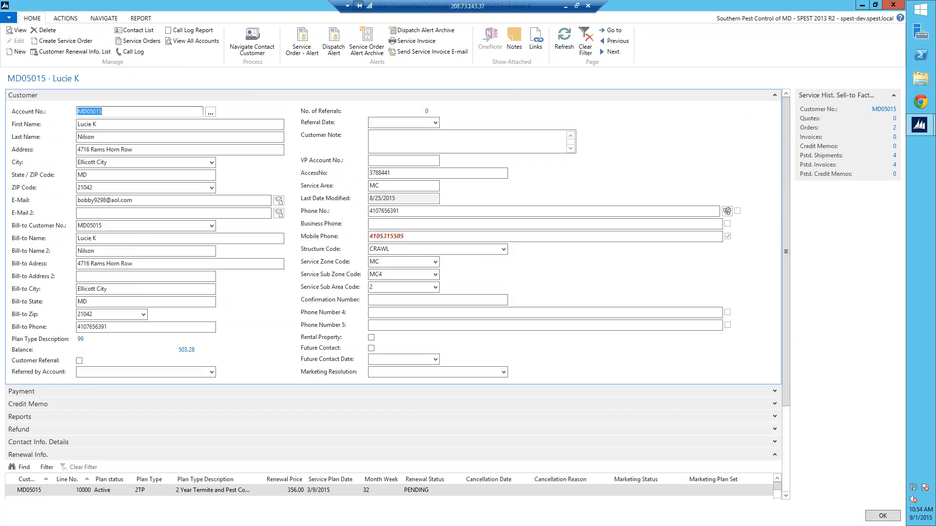
left_click(51, 42)
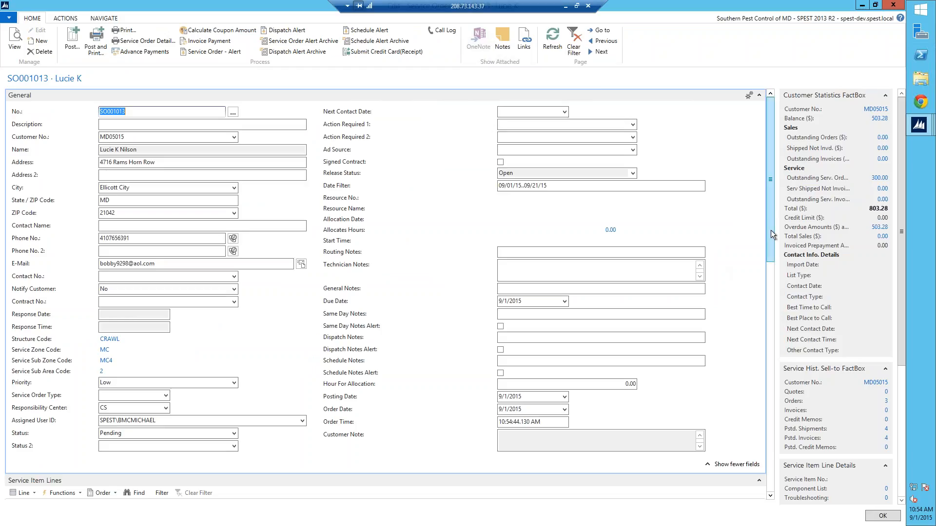
left_click_drag(771, 230, 770, 258)
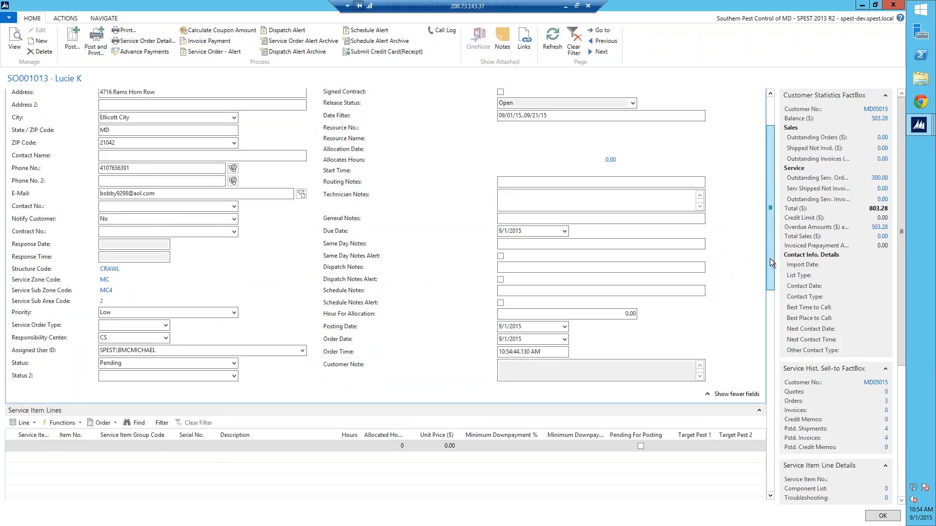
Delete the open service order for this customer and confirm the deletion.
left_click_drag(770, 258, 732, 168)
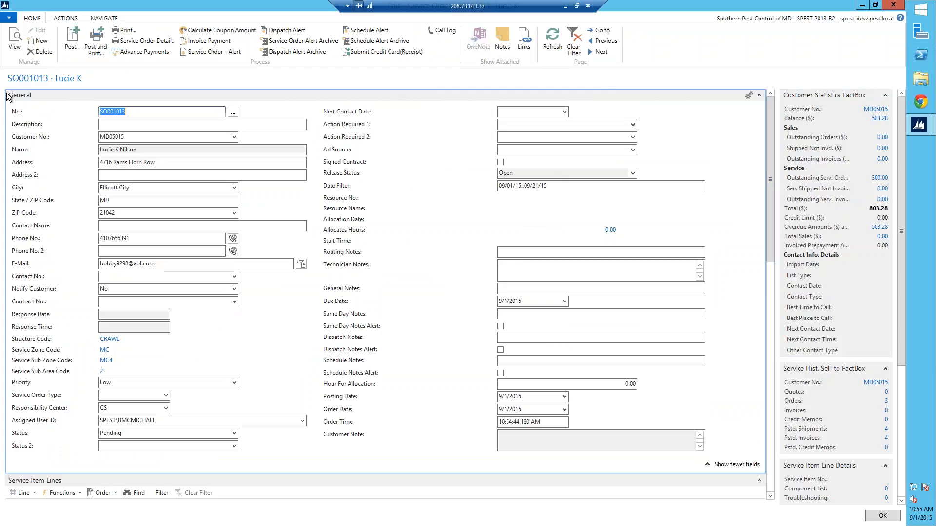
left_click(40, 51)
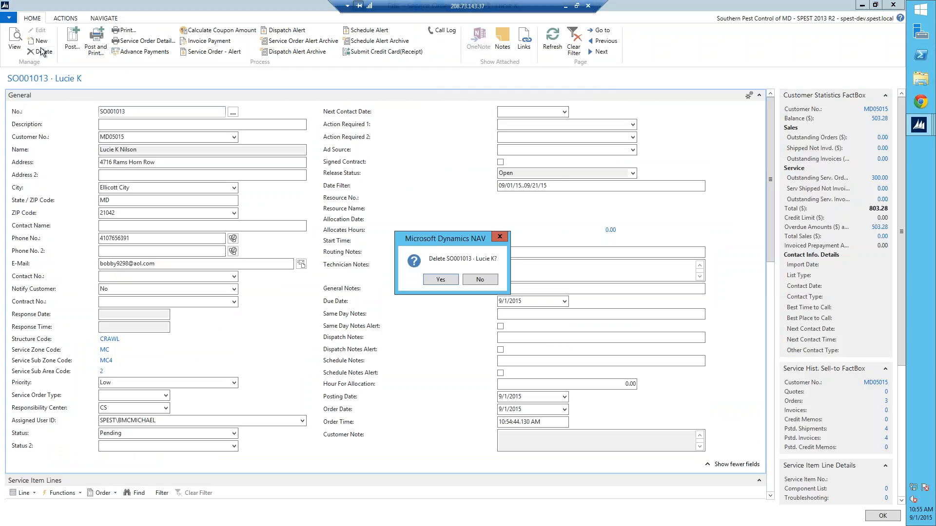
left_click(443, 280)
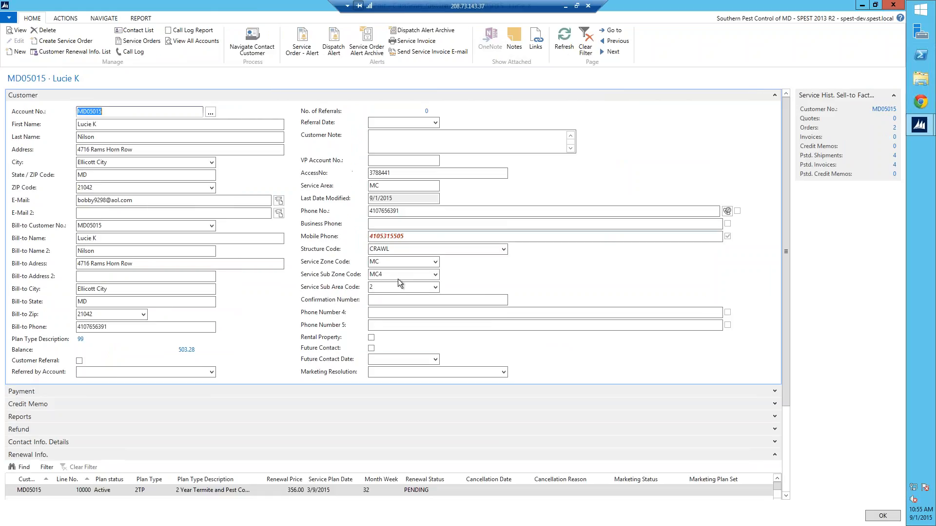
Set the customer's structure code to SLAB and refresh the customer card.
left_click(503, 249)
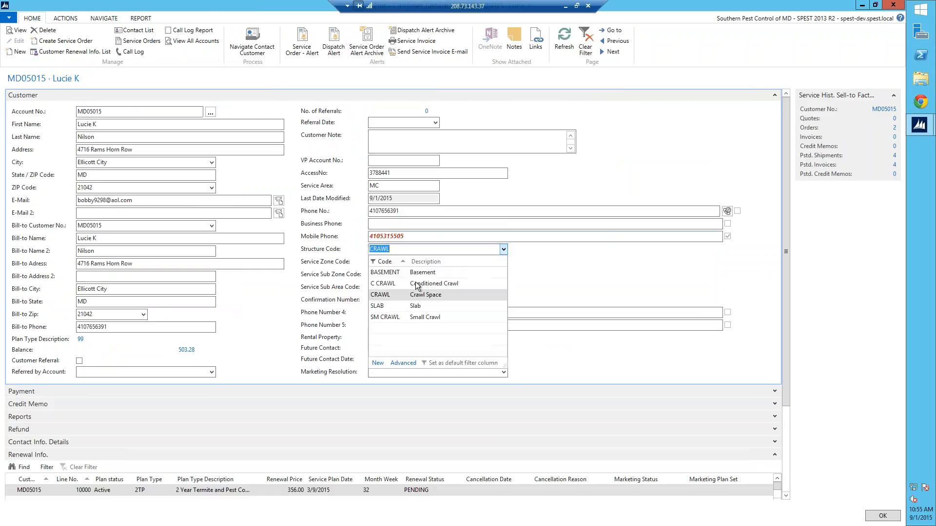
left_click(387, 305)
left_click(380, 262)
key("Tab")
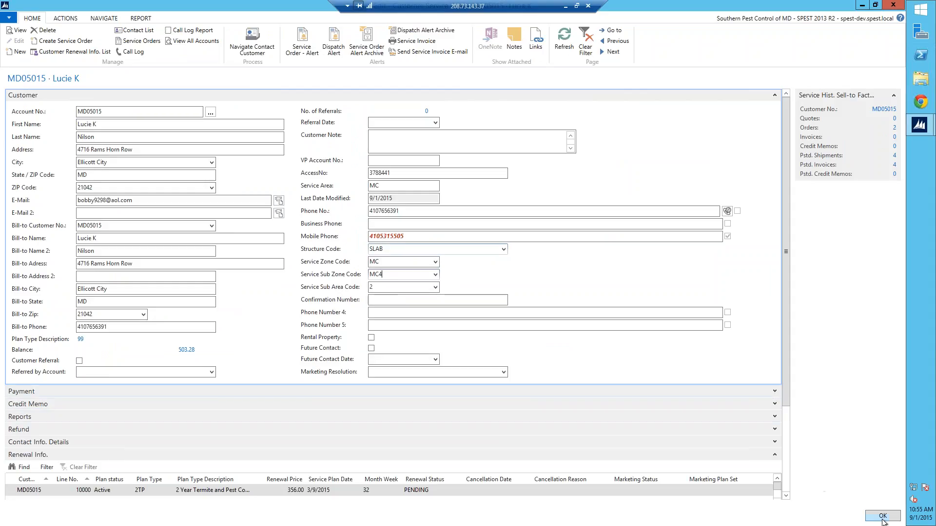
left_click(566, 41)
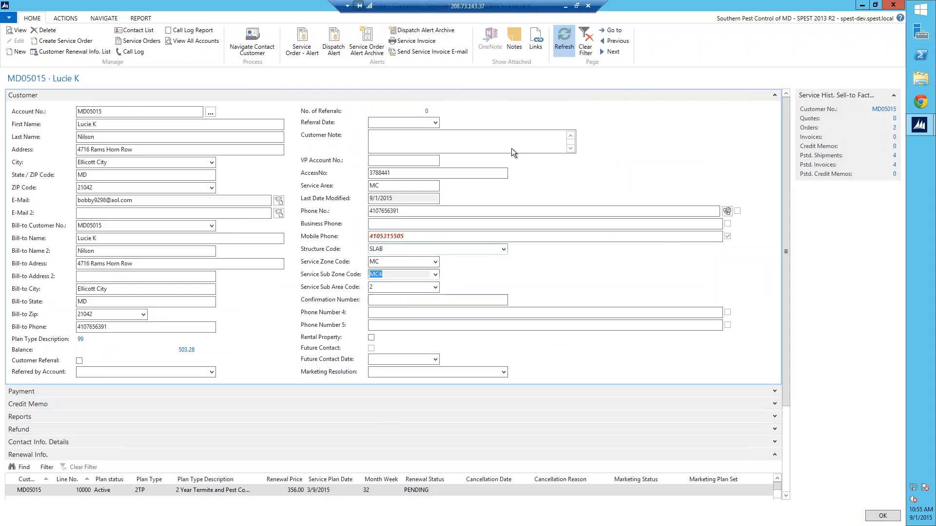
Create a new service order for this customer and add a service item line from the Service Plan Renewal template.
left_click(60, 43)
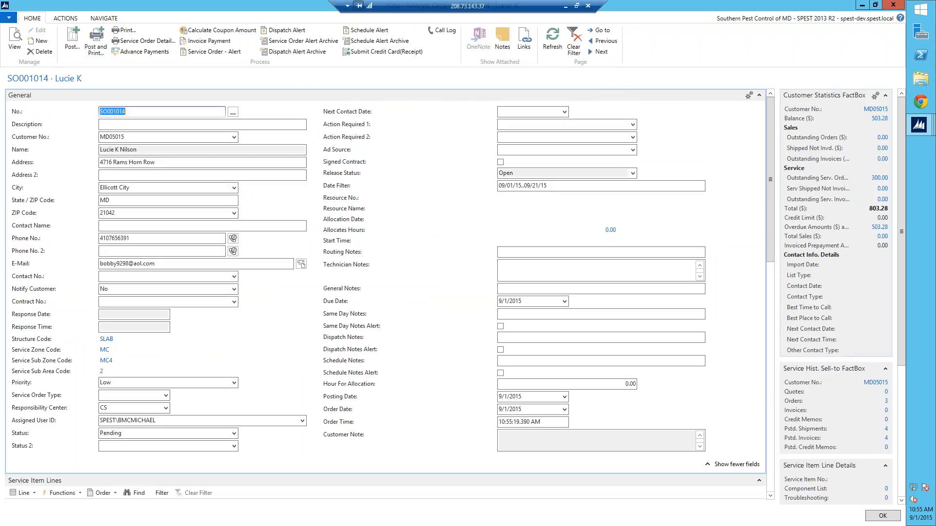
scroll(116, 445, "down", 3)
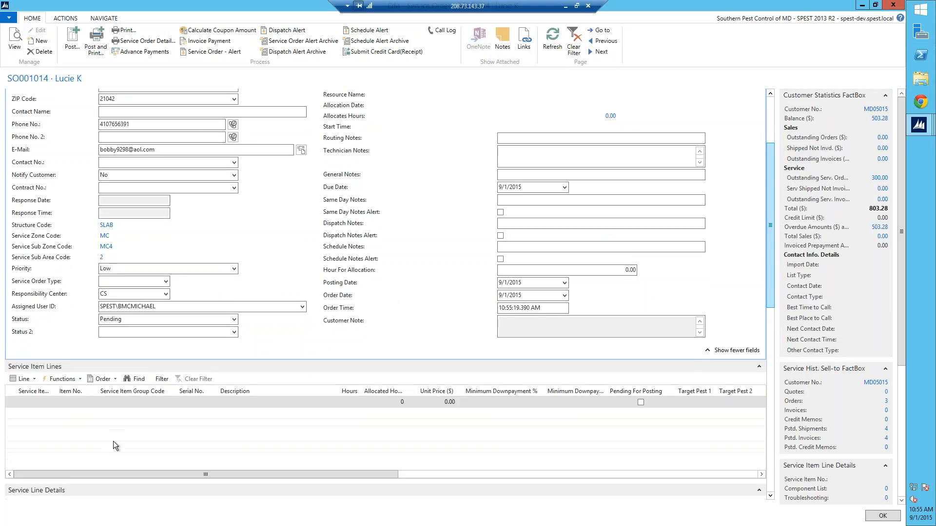
left_click(32, 380)
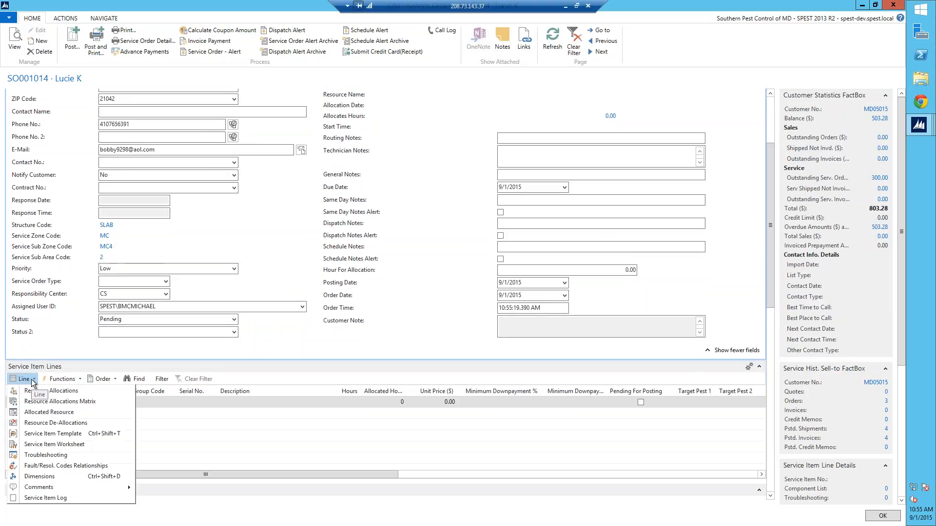
left_click(57, 433)
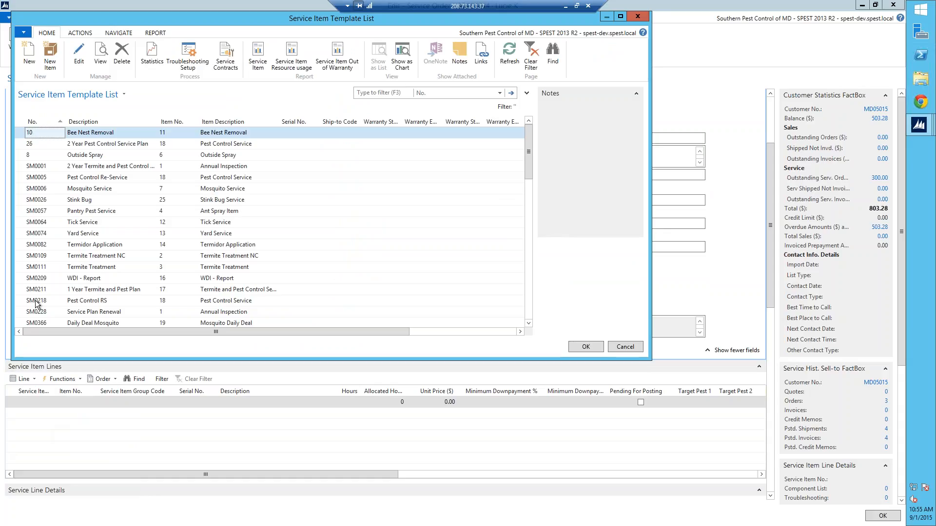
left_click(37, 315)
left_click(585, 346)
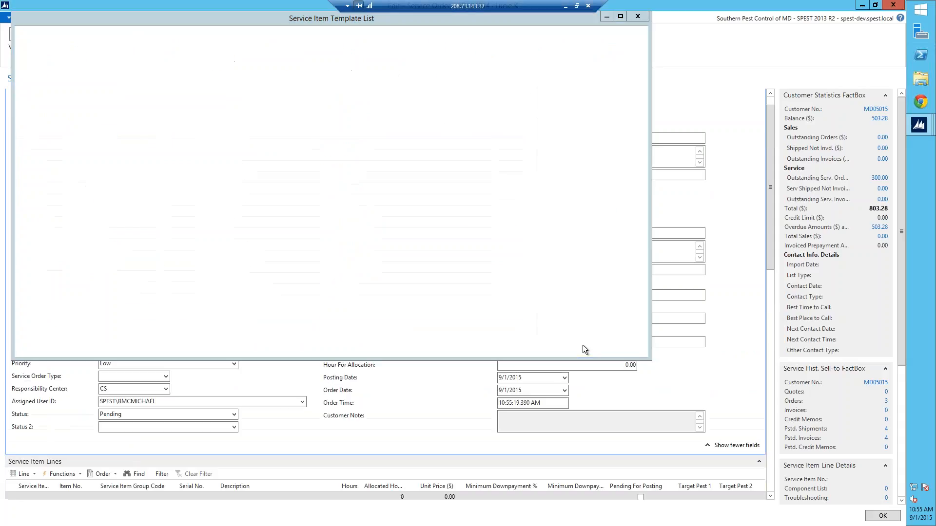
left_click(469, 284)
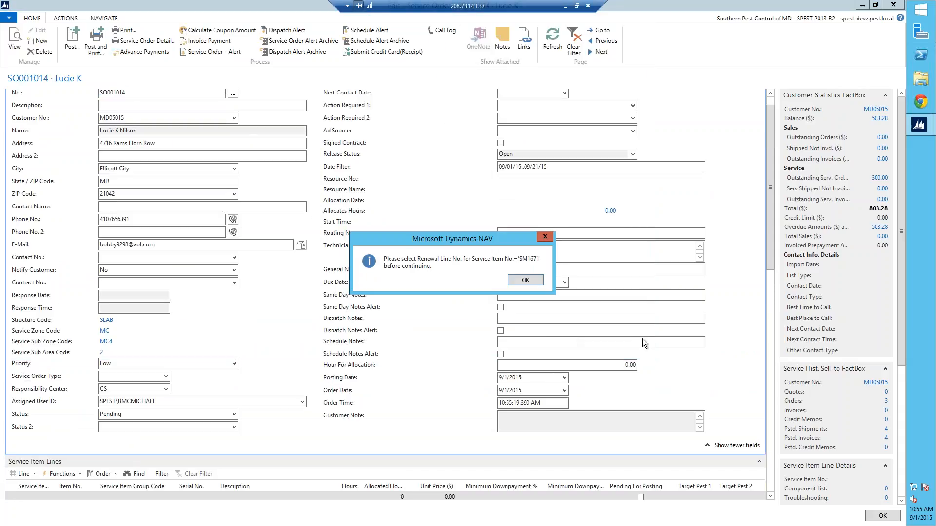
left_click(526, 281)
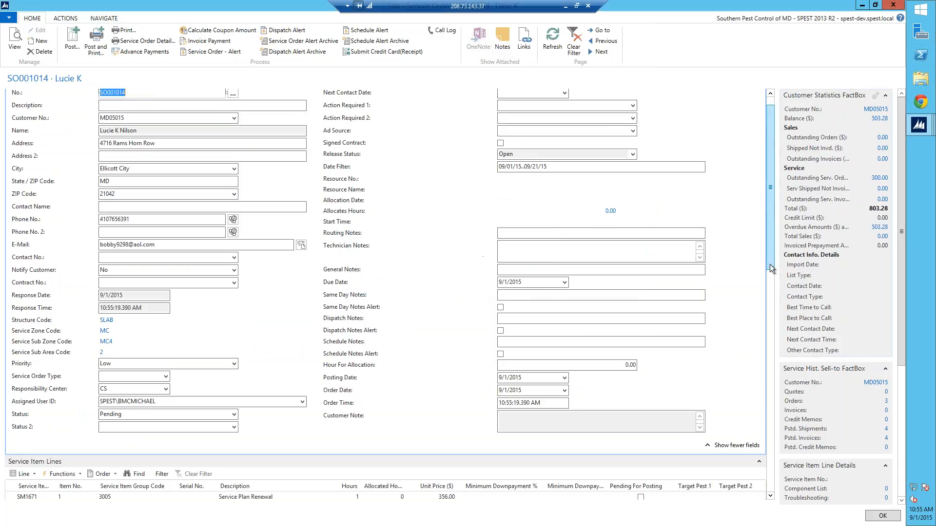
Set the Renewal Line No. of the Service Plan Renewal line to 10000.
scroll(770, 264, "down", 3)
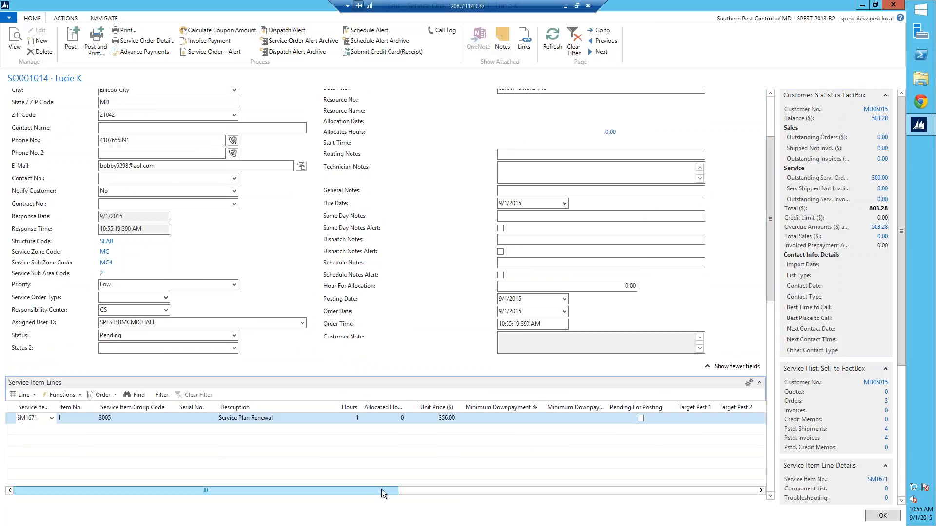
left_click_drag(381, 490, 419, 489)
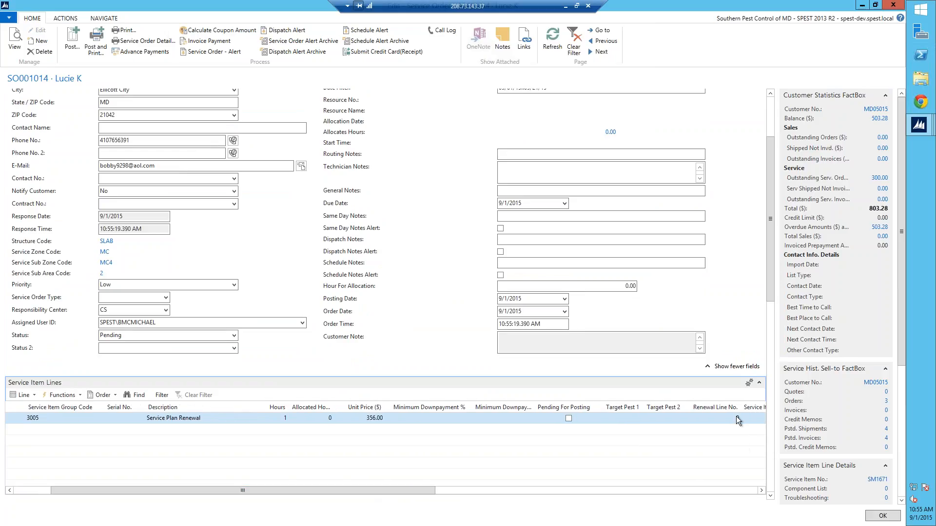
left_click(731, 419)
left_click(735, 418)
left_click(476, 318)
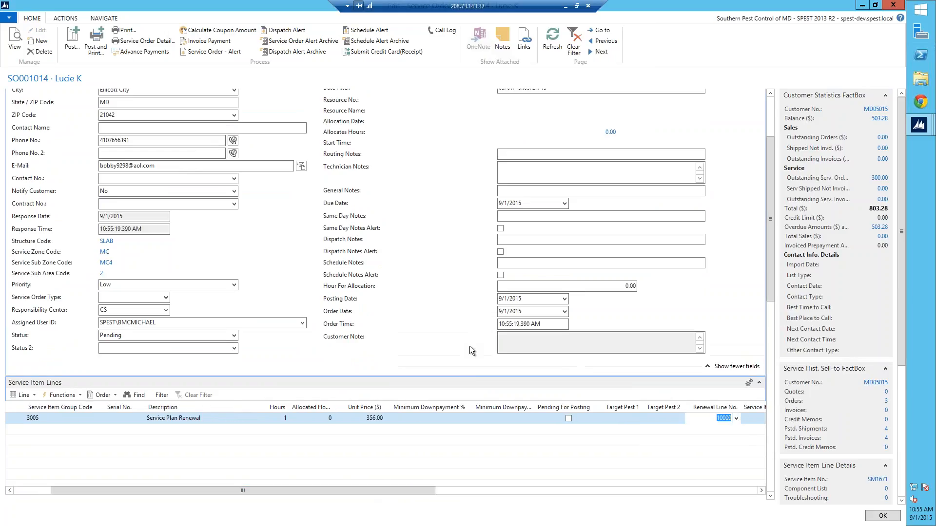
Review the resources and time slots offered for the Service Plan Renewal line, and return to the service order.
left_click_drag(409, 490, 290, 490)
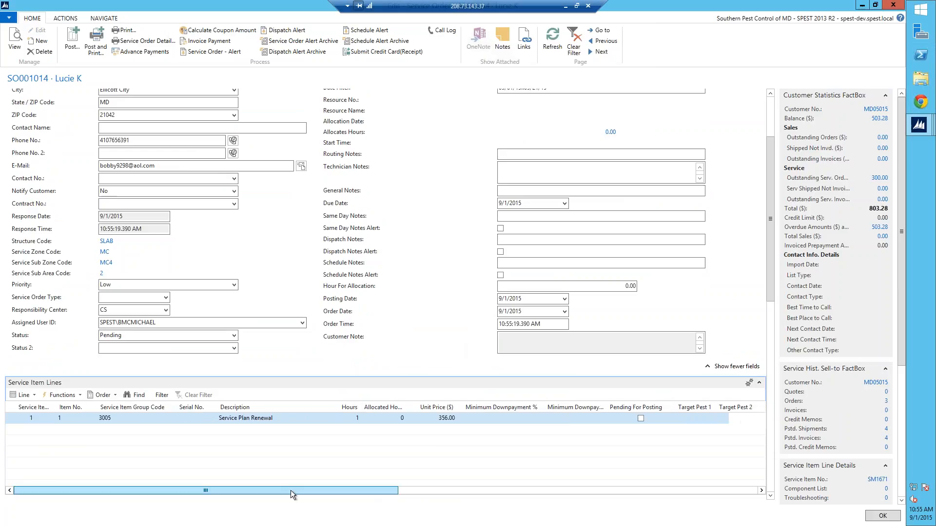
left_click(31, 395)
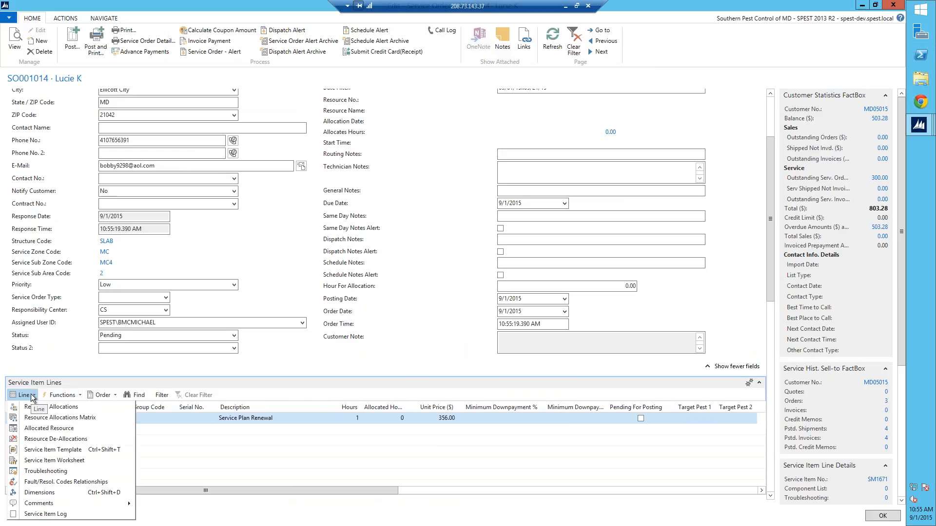
left_click(34, 408)
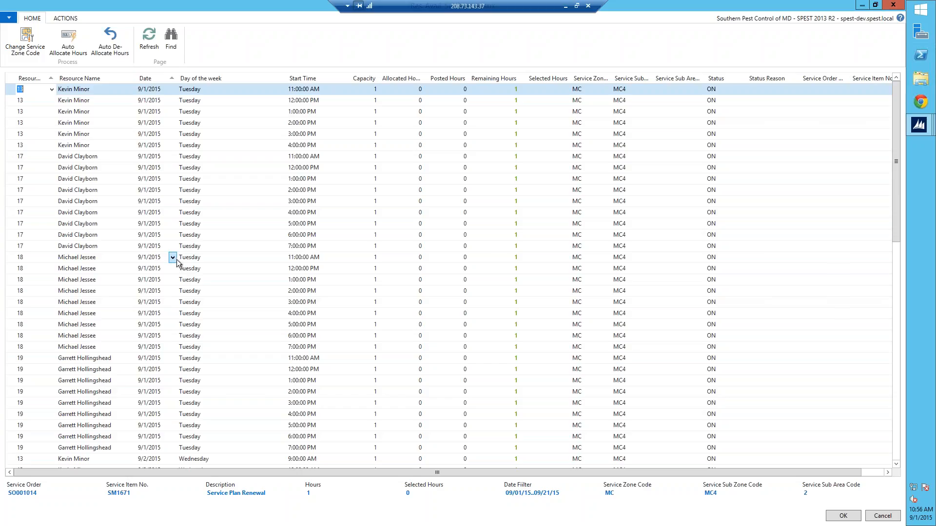
key("Escape")
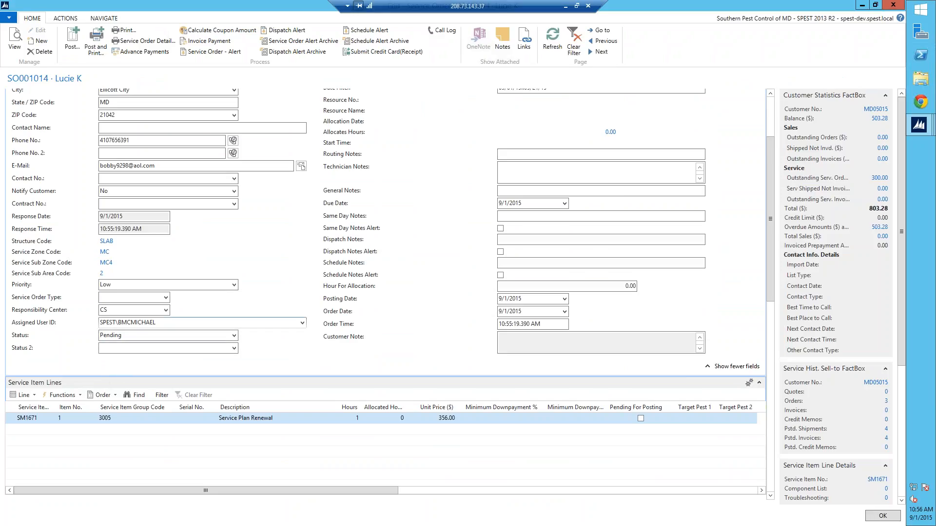
Auto-allocate the Service Plan Renewal line's hour to resource 17 on 9/1/2015 at 11:00 AM and refresh the order.
left_click(22, 395)
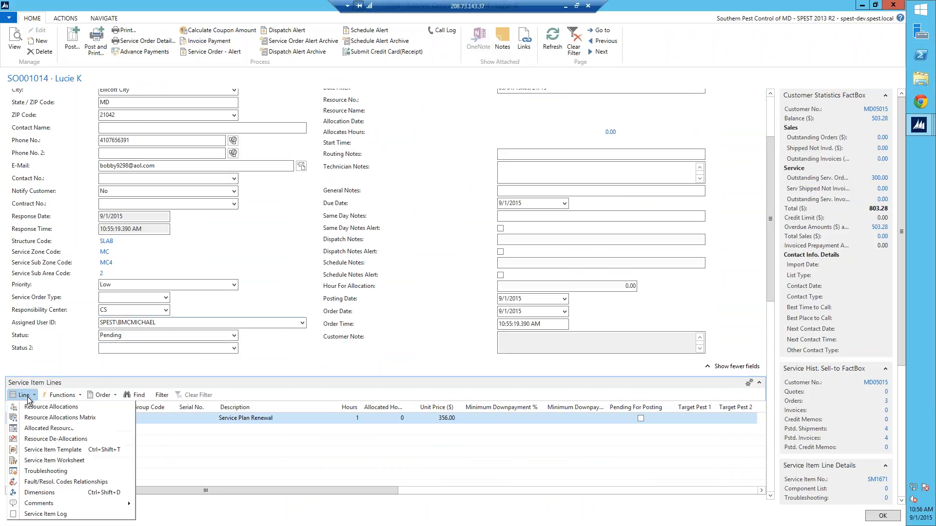
left_click(48, 417)
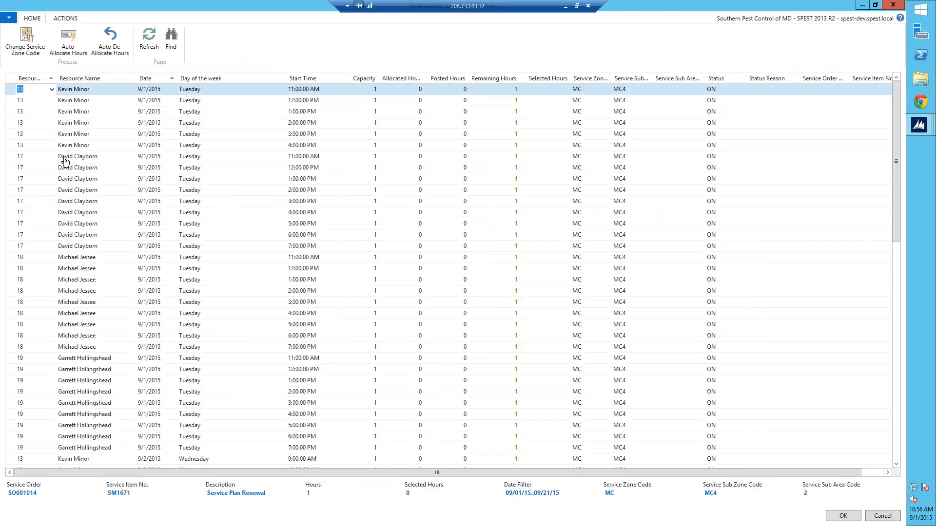
left_click(20, 157)
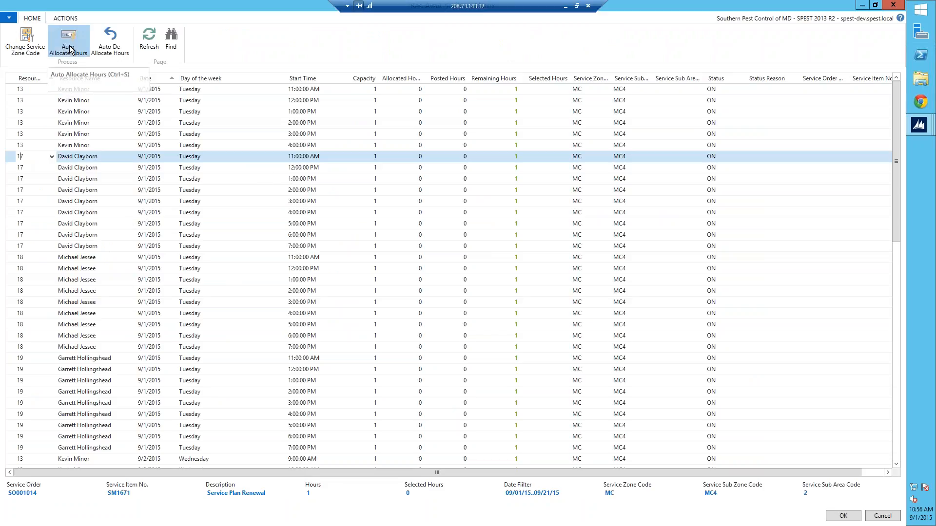
left_click(69, 49)
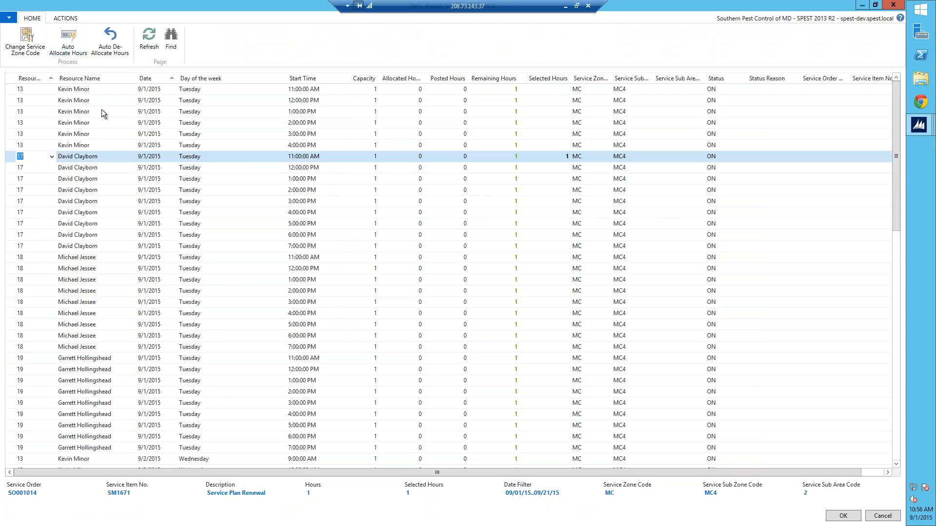
left_click(837, 518)
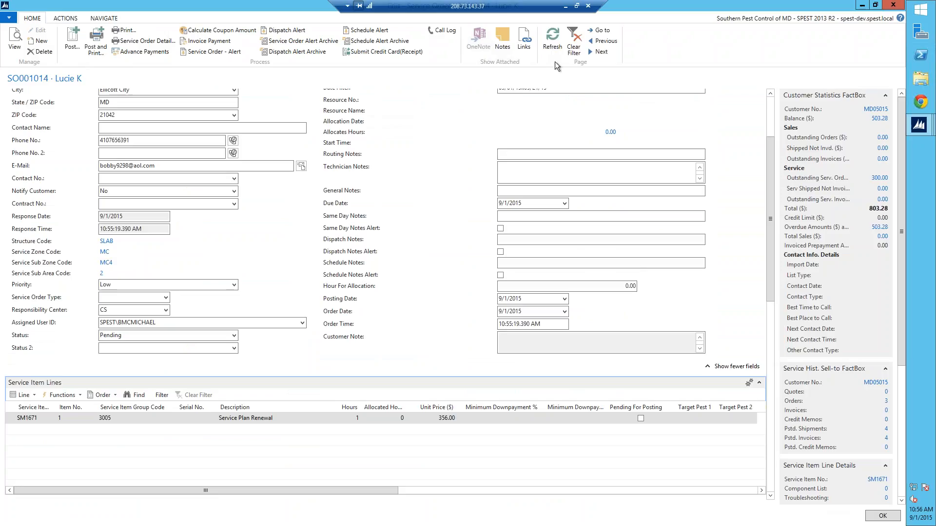
left_click(552, 47)
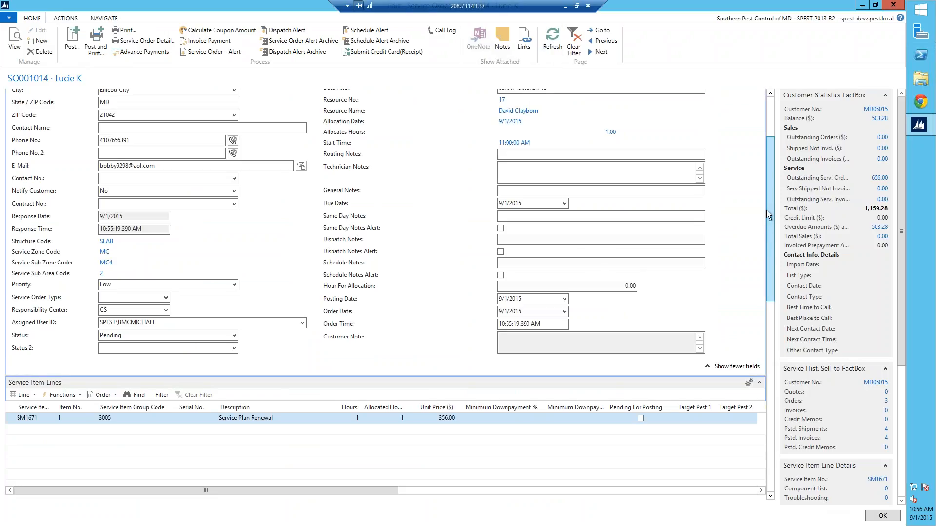
Check the allocation details and service item line on the order, and return to the customer card.
scroll(766, 210, "down", 1)
scroll(763, 224, "up", 2)
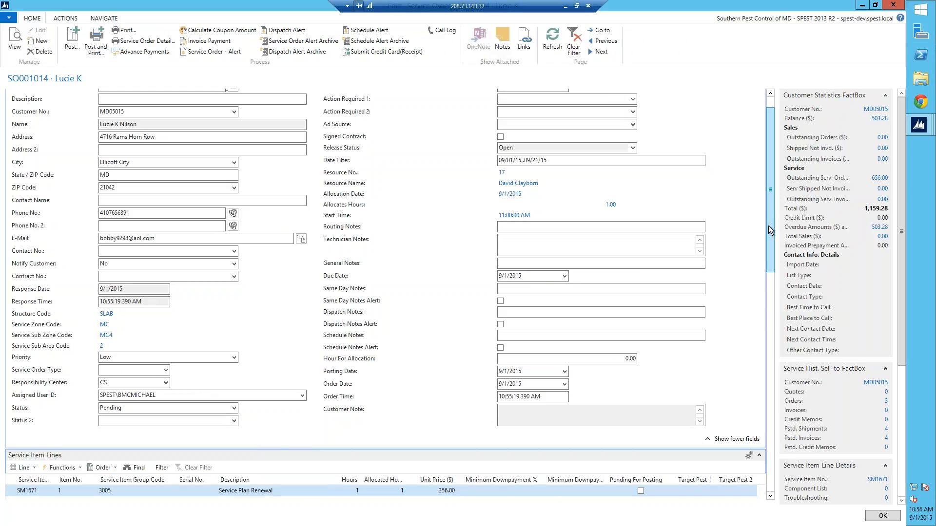
scroll(771, 231, "down", 2)
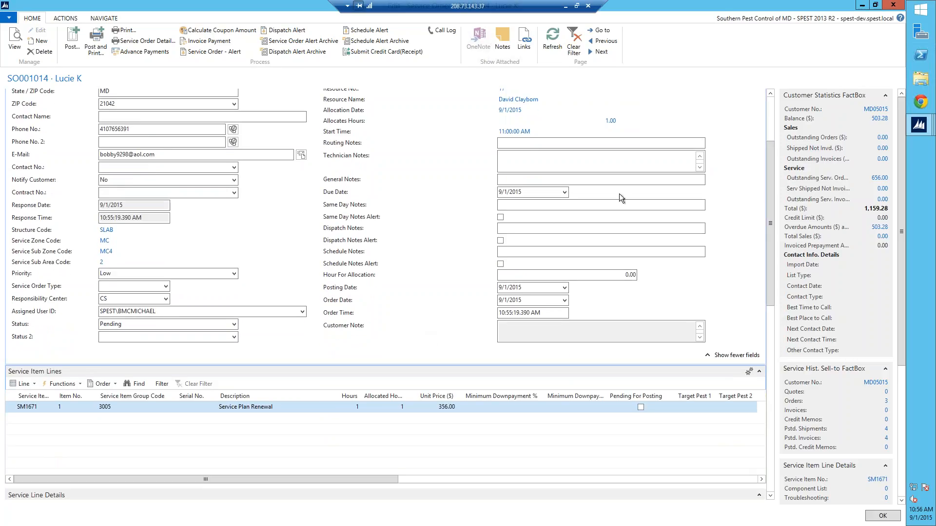
key("Escape")
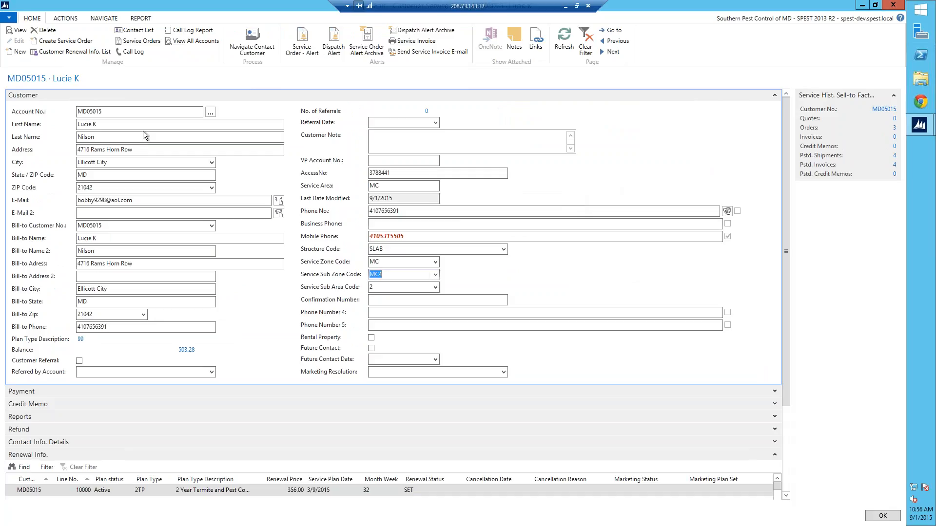
Go to the card of another customer, matching on the account number.
left_click(80, 113)
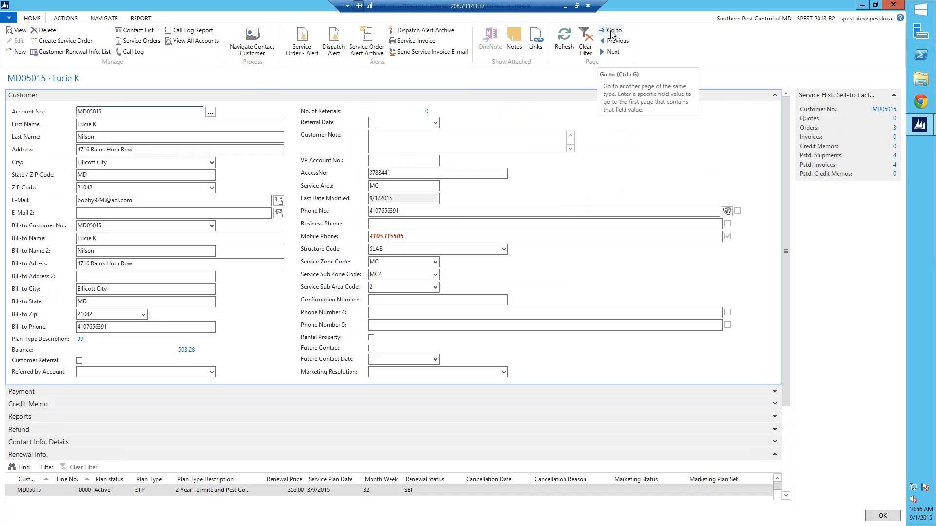
left_click(611, 32)
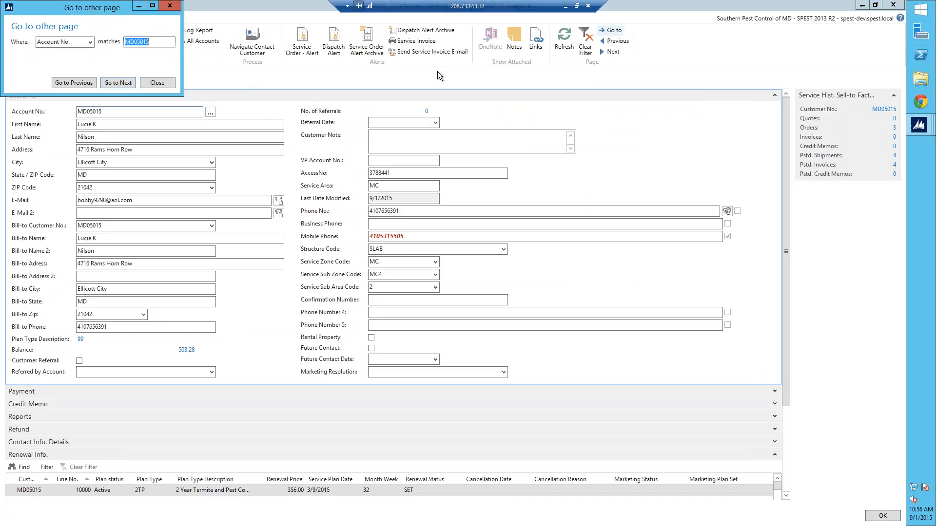
type("md0")
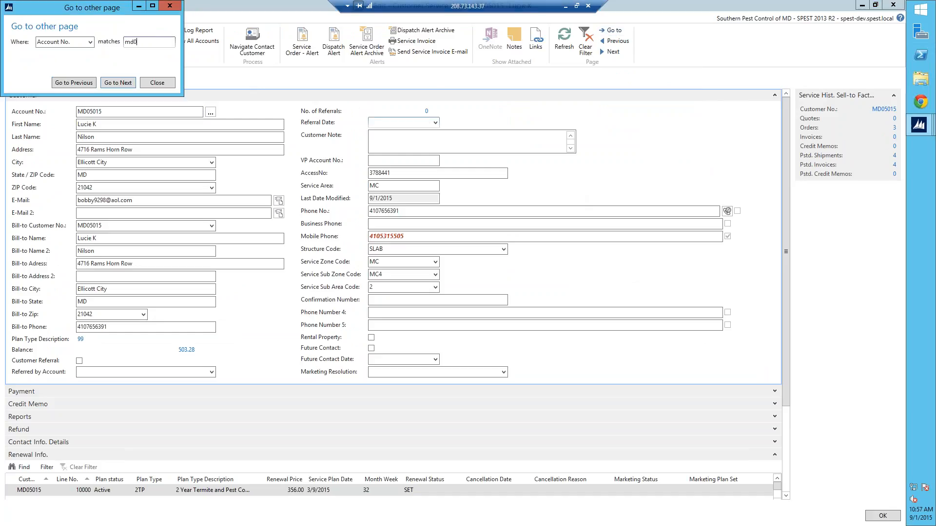
type("5001")
key("Return")
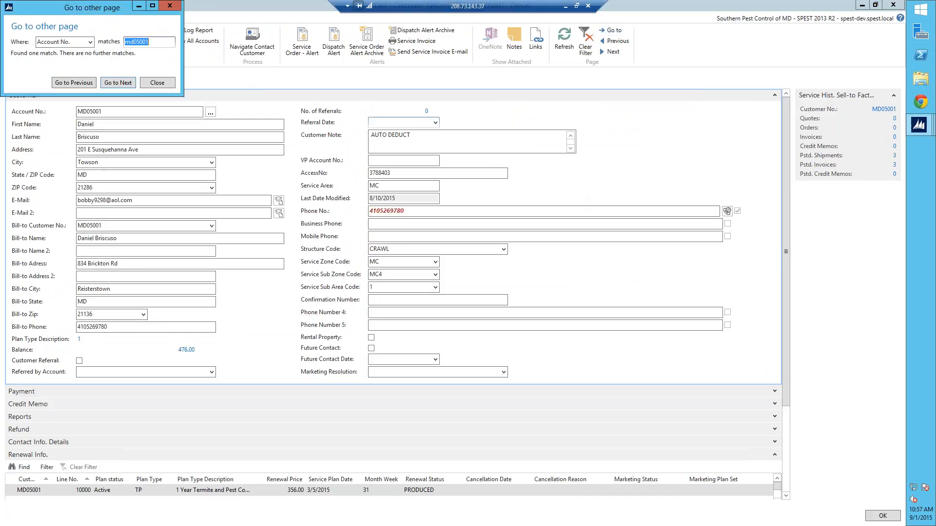
left_click(170, 6)
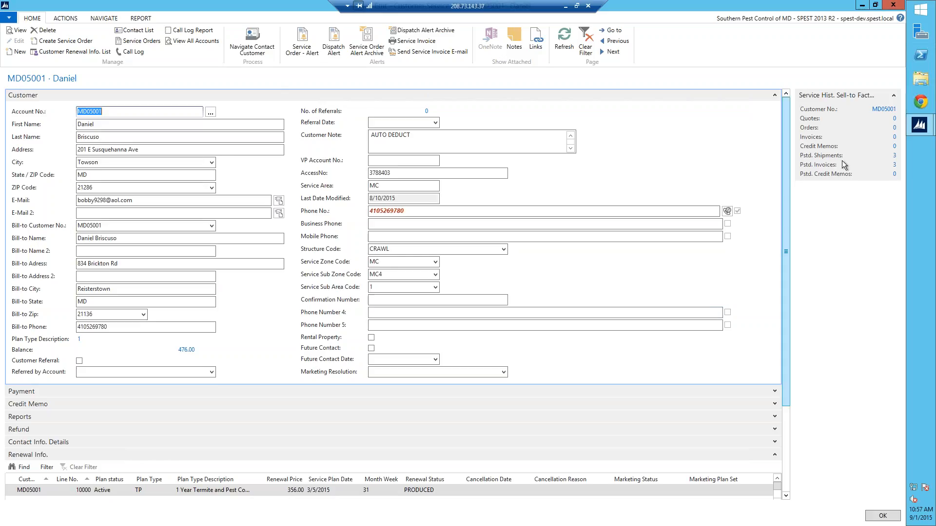
Create a service order for this customer and add a Service Plan Renewal line from template SM0228 as a new service item.
left_click(86, 40)
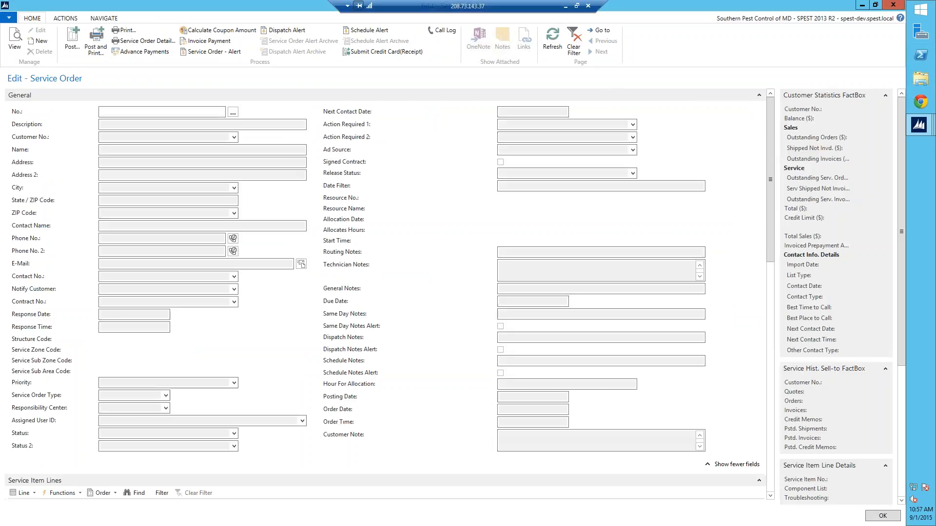
left_click_drag(770, 224, 774, 270)
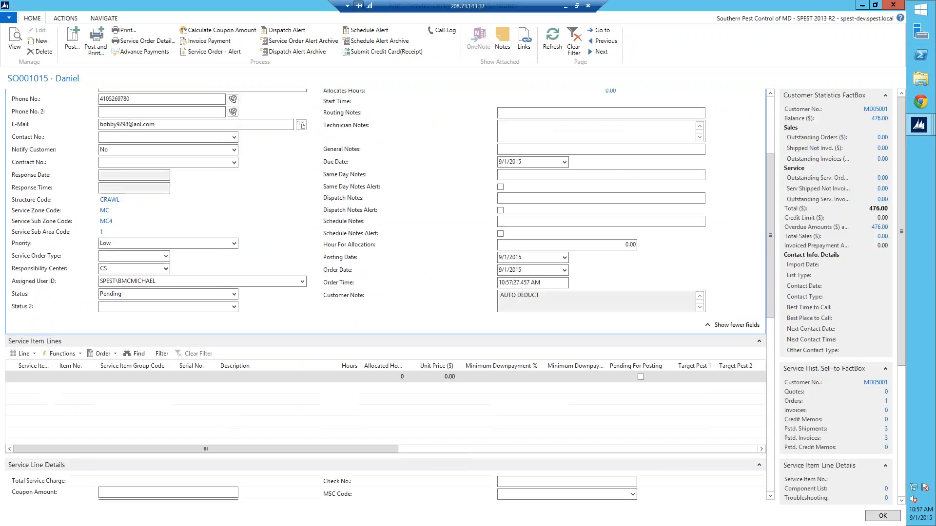
left_click(30, 360)
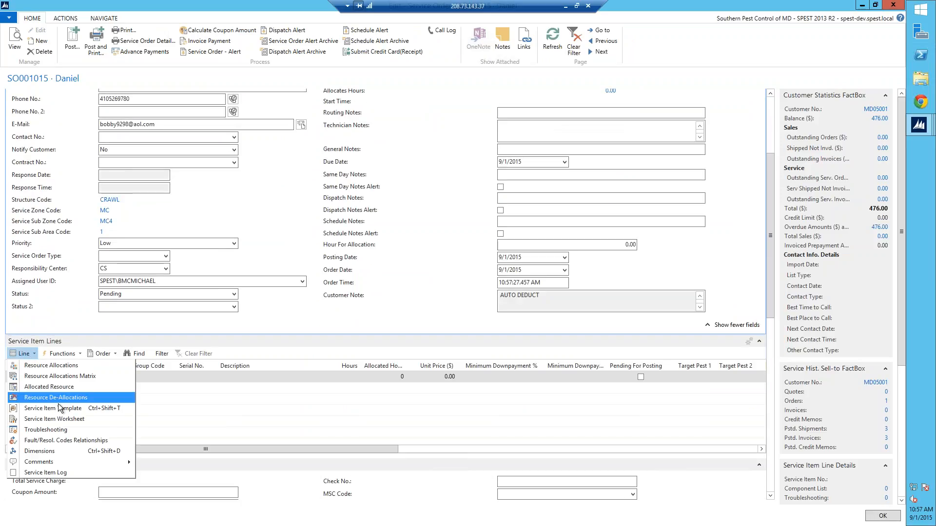
left_click(60, 409)
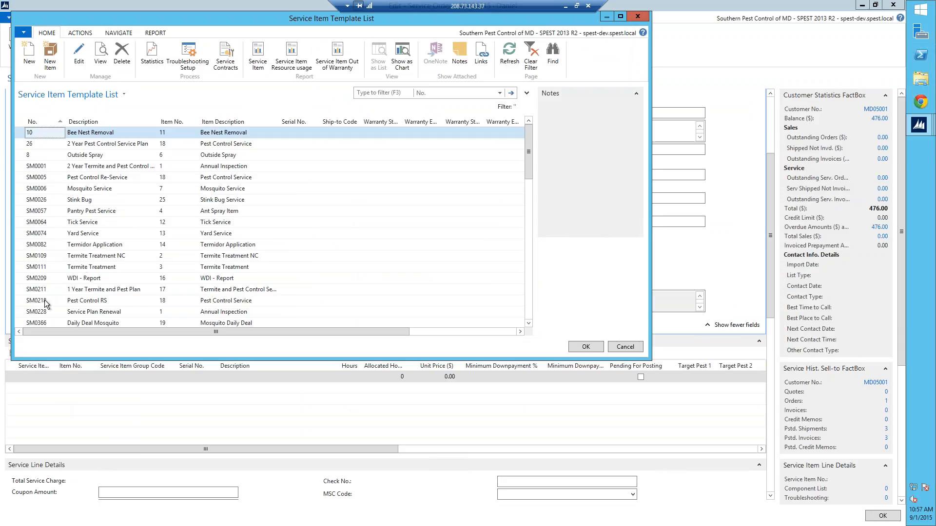
left_click(33, 312)
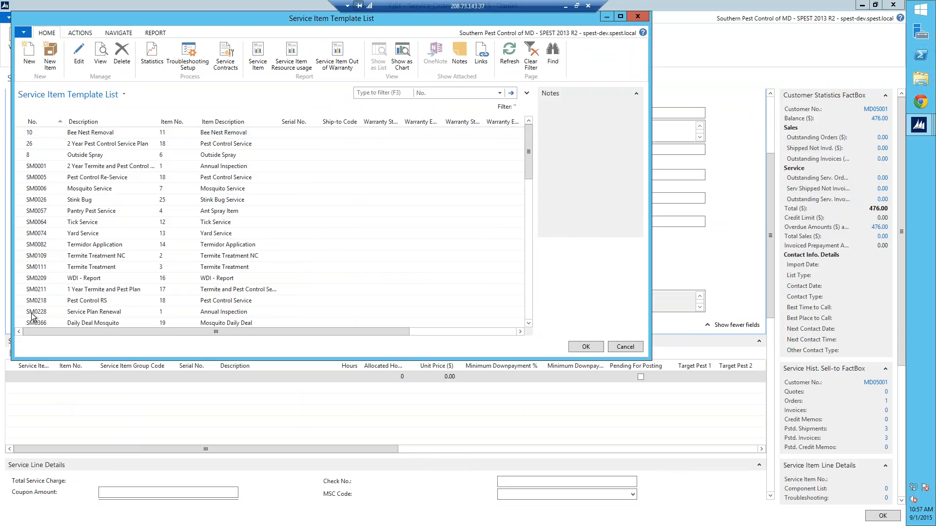
left_click(587, 351)
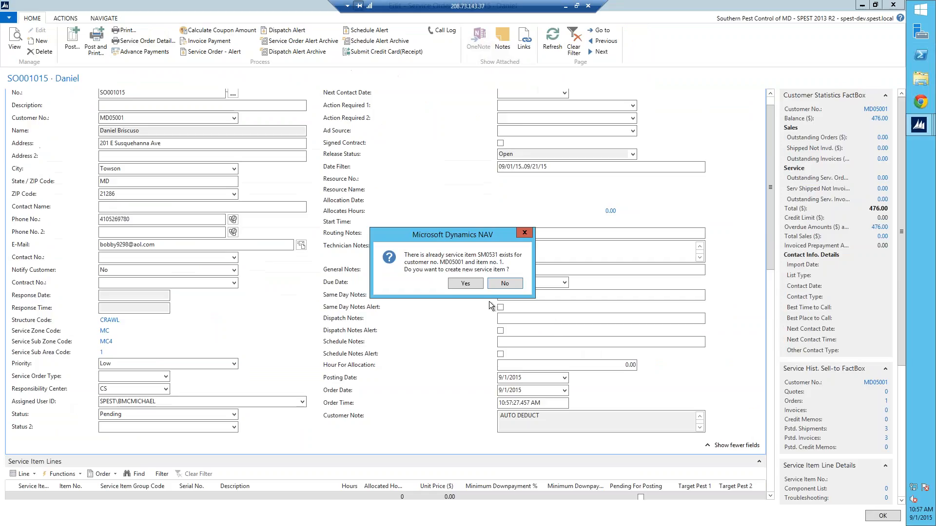
left_click(526, 280)
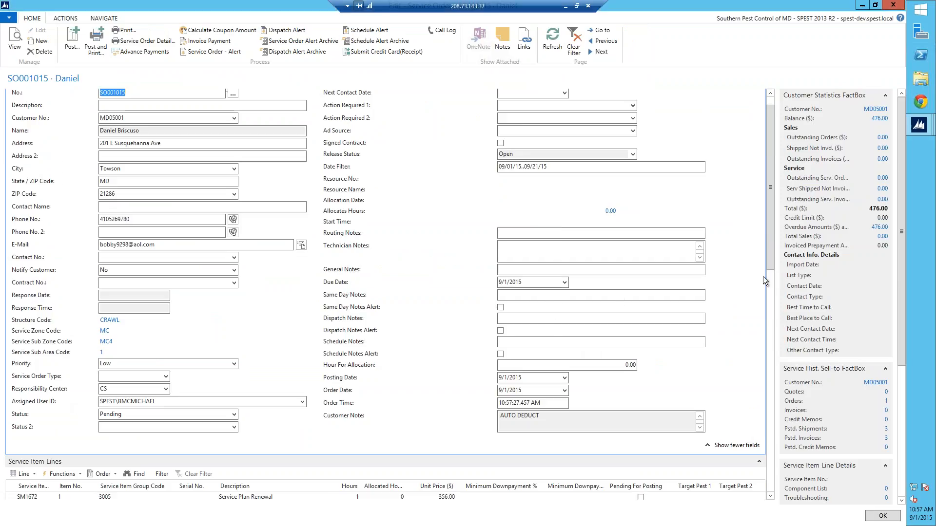
Review the resources and time slots offered for the new Service Plan Renewal line, and return to the service order.
left_click_drag(770, 250, 773, 298)
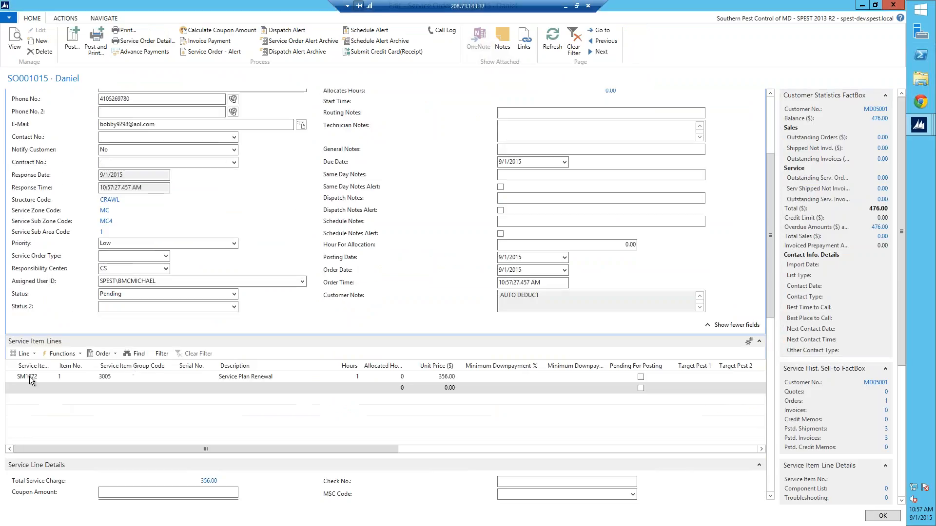
left_click(28, 376)
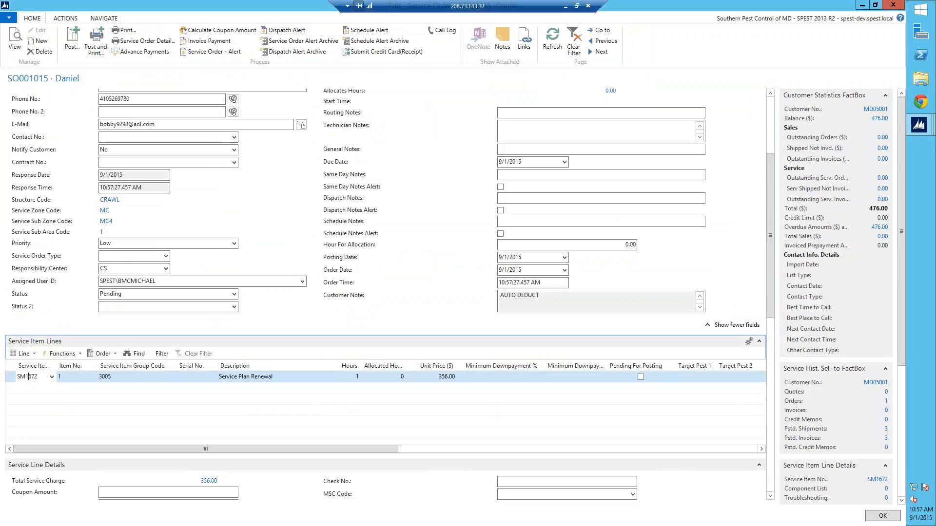
left_click(29, 354)
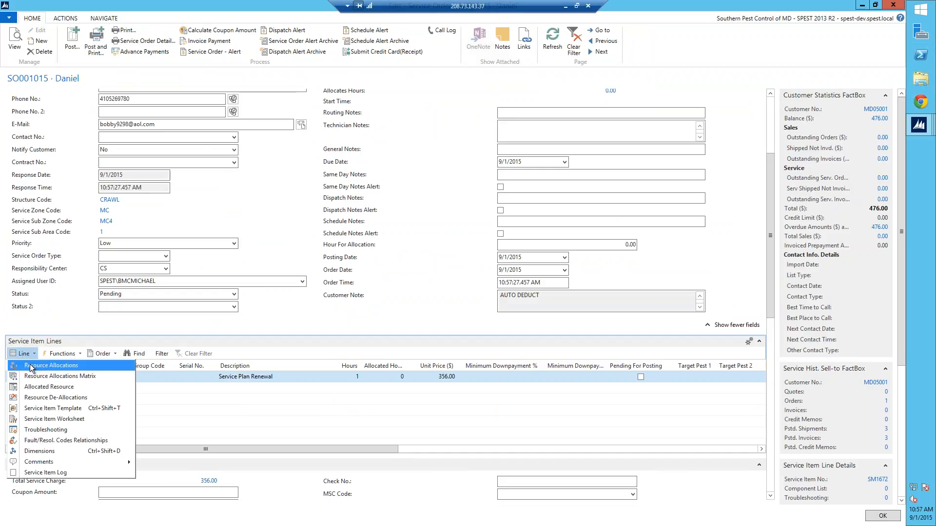
left_click(31, 367)
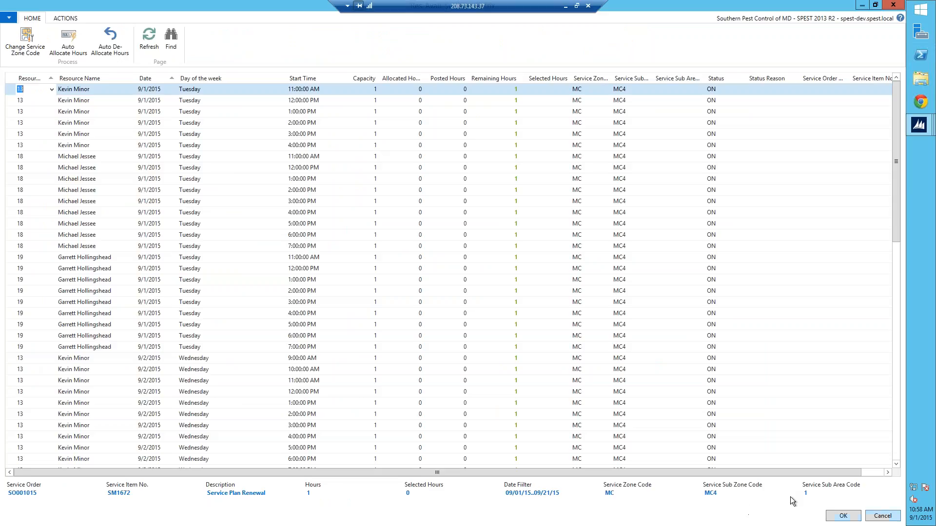
left_click(868, 519)
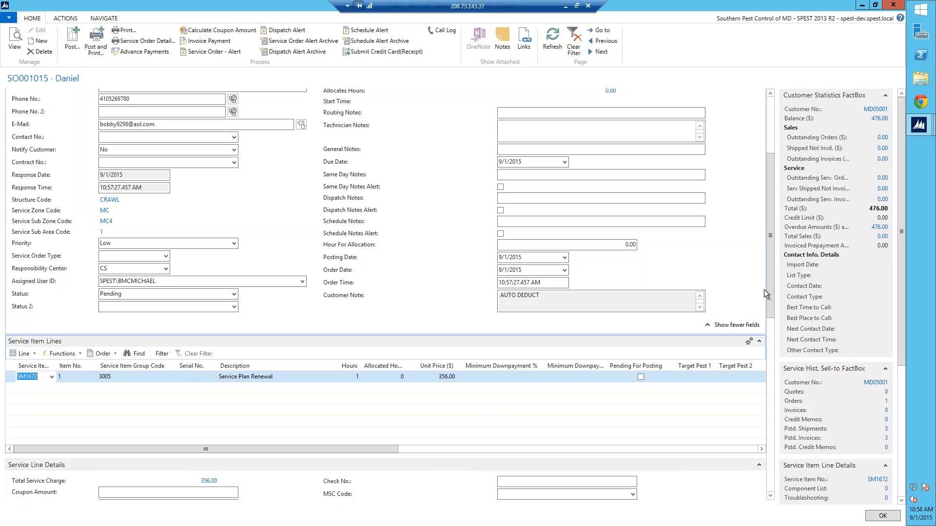
Check the order's structure and service zone codes, and compare them with the resource allocations offered for the Service Plan Renewal line.
left_click_drag(768, 288, 658, 274)
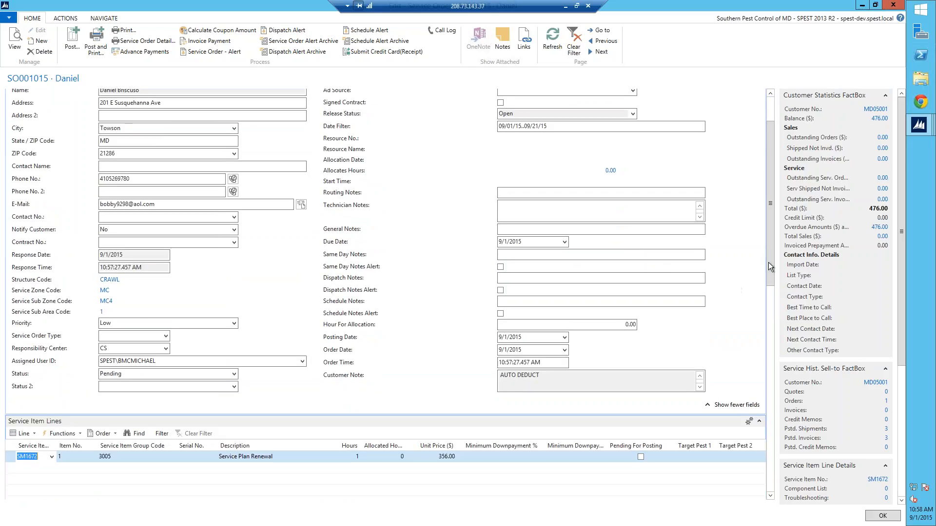
left_click(28, 434)
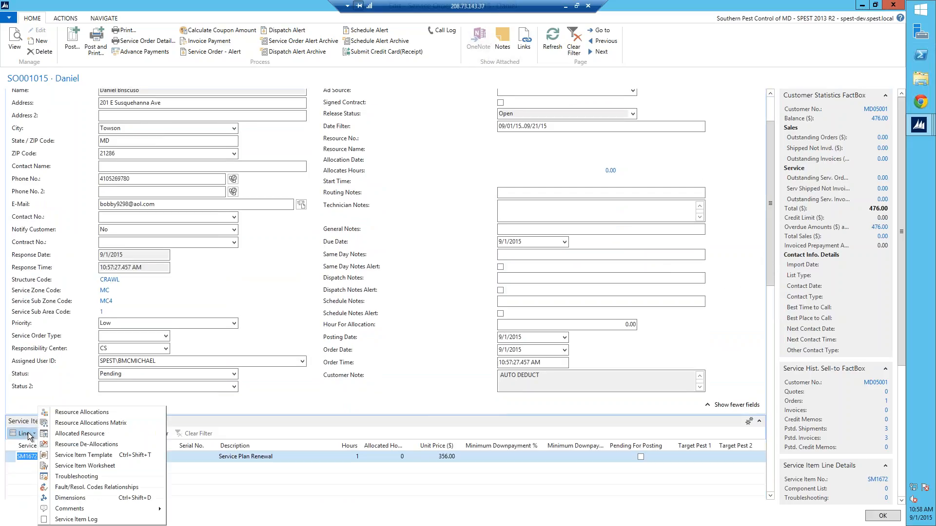
left_click(83, 454)
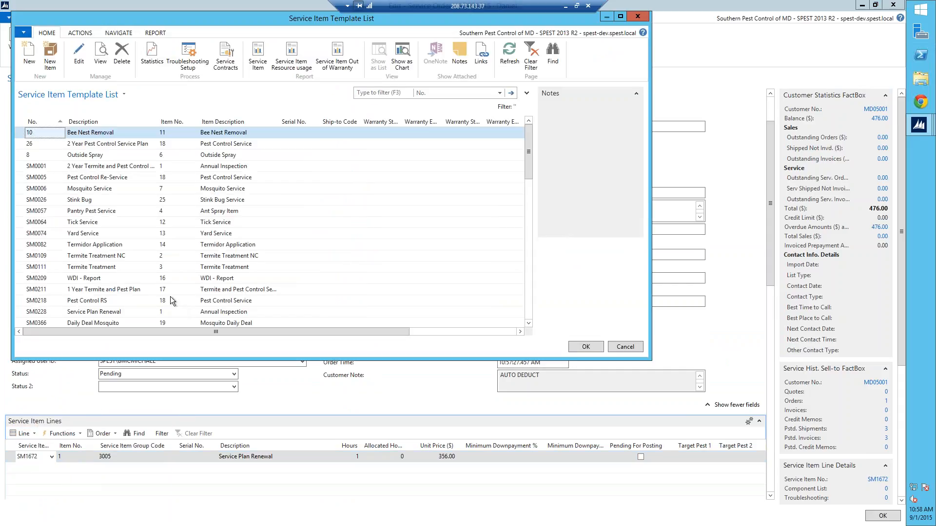
key("Escape")
left_click(23, 400)
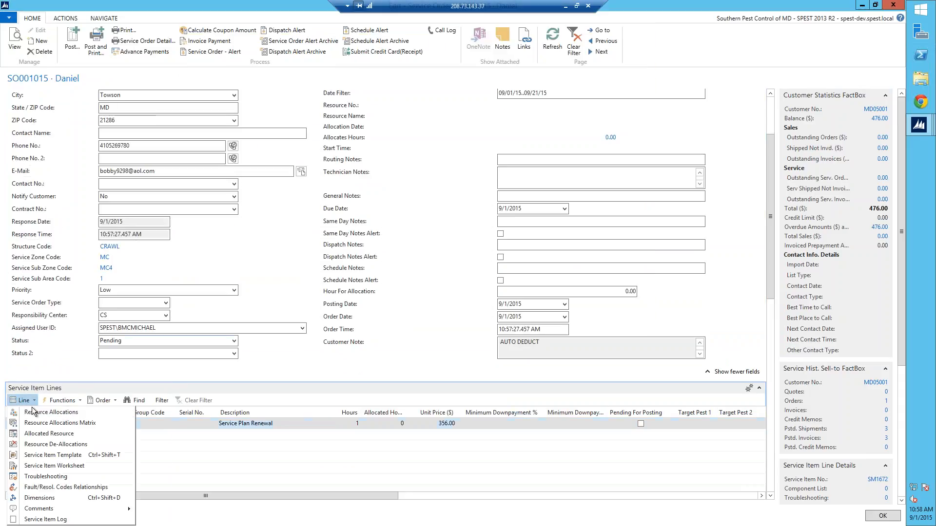
left_click(49, 412)
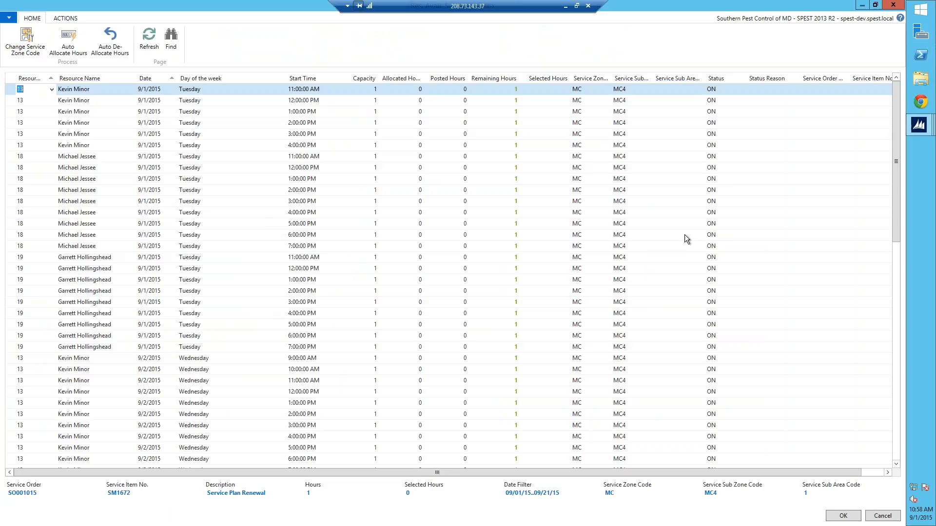
key("Escape")
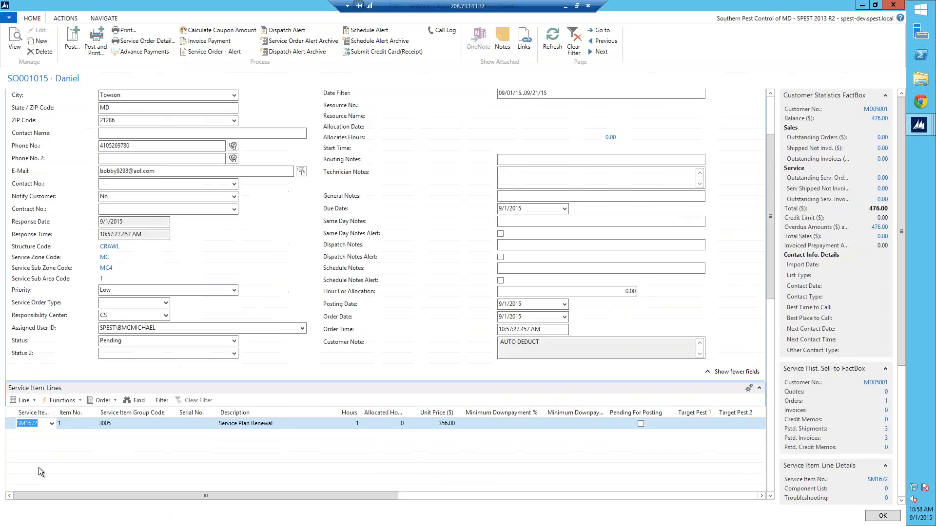
Delete the Service Plan Renewal line and add a Termite Treatment NC line from template SM0109 in its place.
right_click(13, 429)
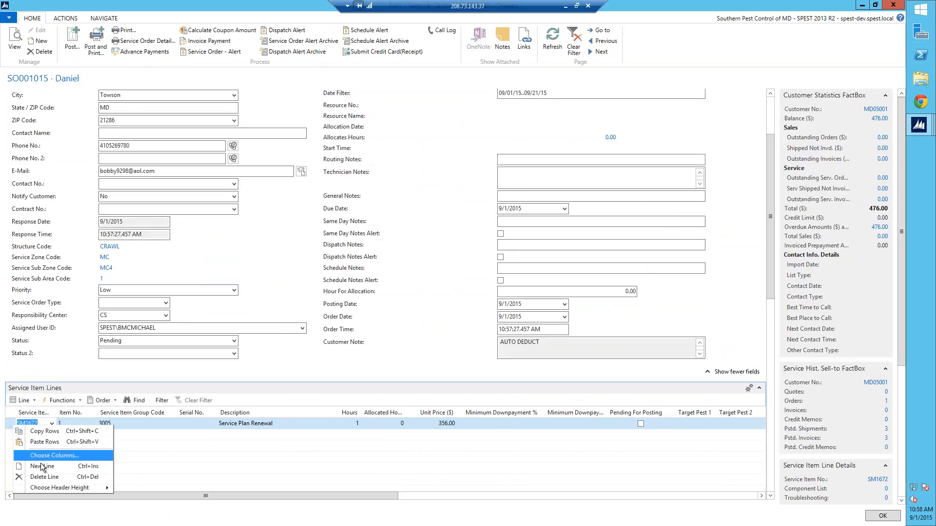
left_click(37, 476)
left_click(457, 281)
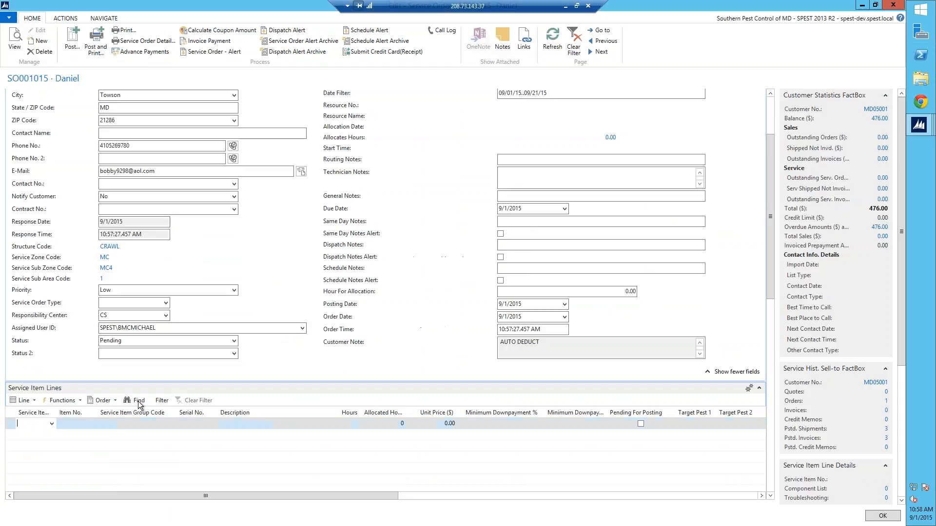
left_click(32, 402)
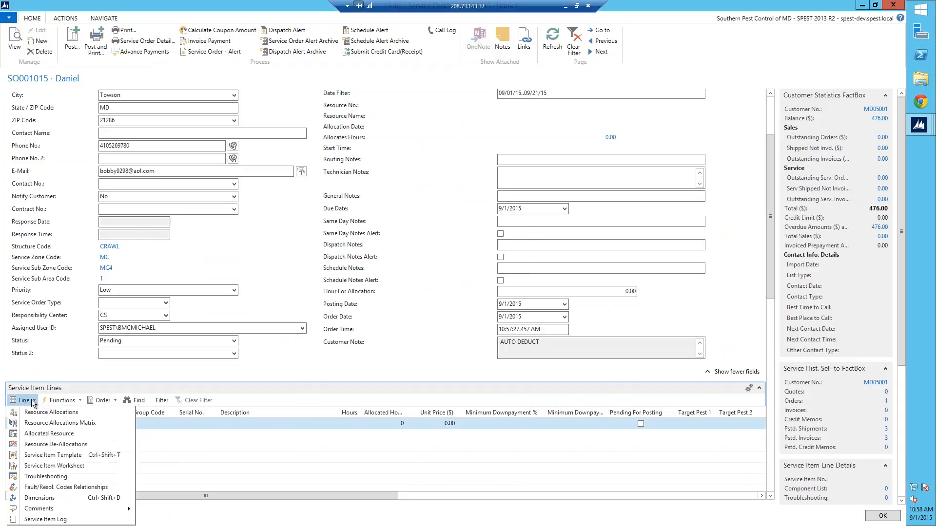
left_click(63, 457)
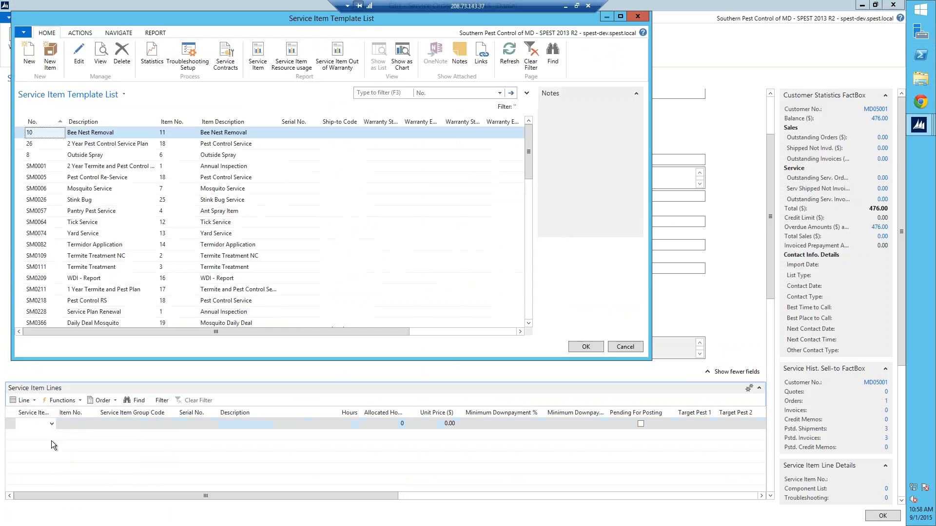
left_click(44, 255)
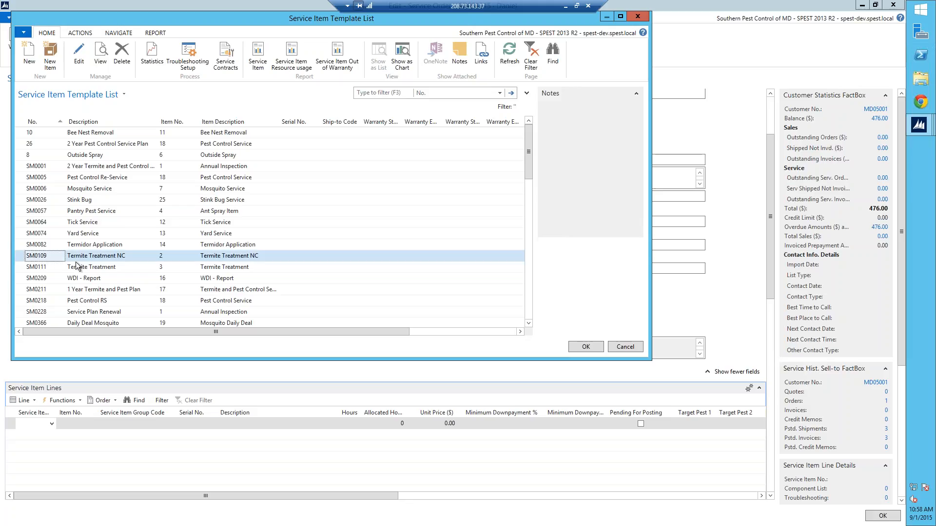
left_click(585, 347)
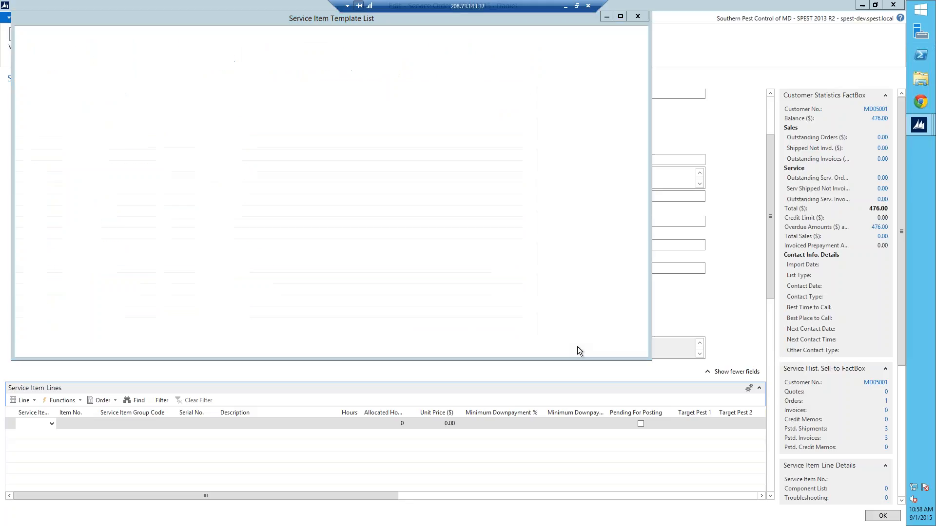
Review the resources and time slots offered for the Termite Treatment NC line, and return to the service order.
left_click(32, 424)
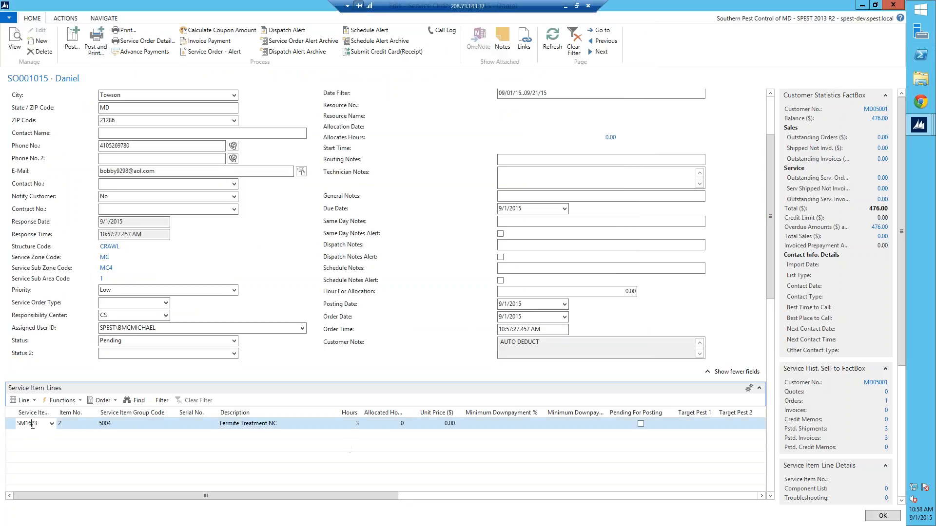
left_click(32, 400)
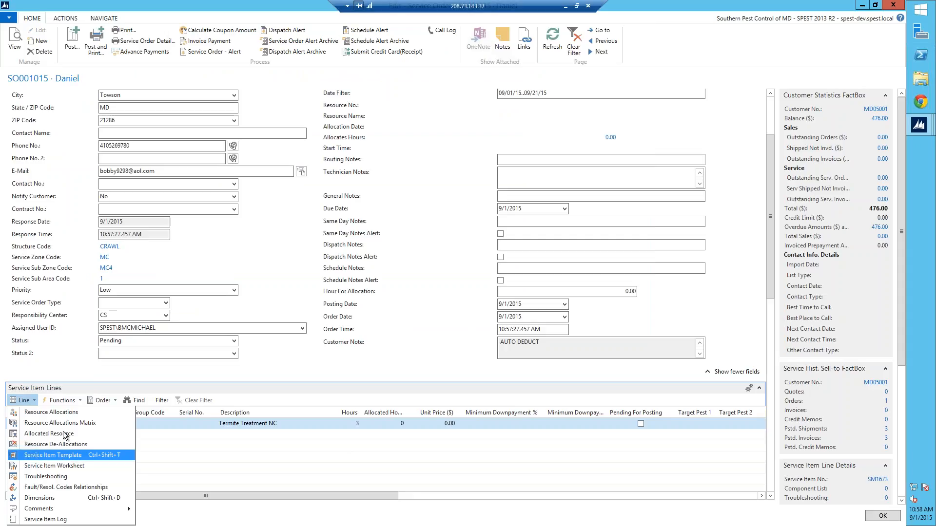
left_click(63, 415)
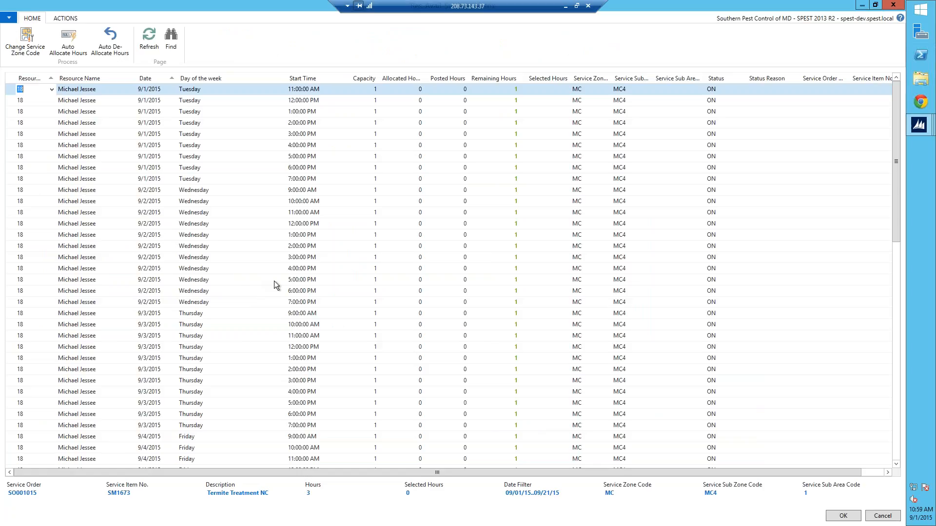
mouse_move(897, 223)
left_mouse_down()
mouse_move(898, 306)
mouse_move(893, 183)
mouse_move(895, 215)
left_mouse_up()
left_click_drag(907, 301, 905, 259)
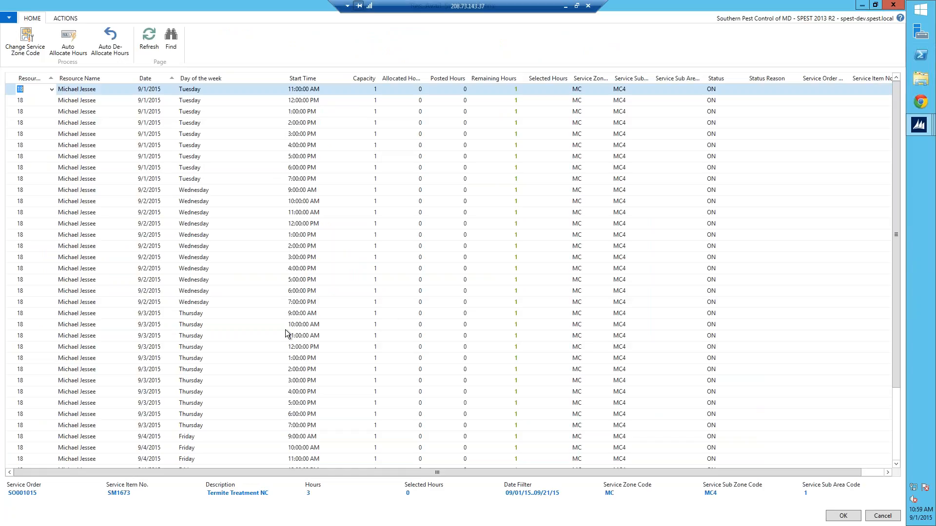
key("Escape")
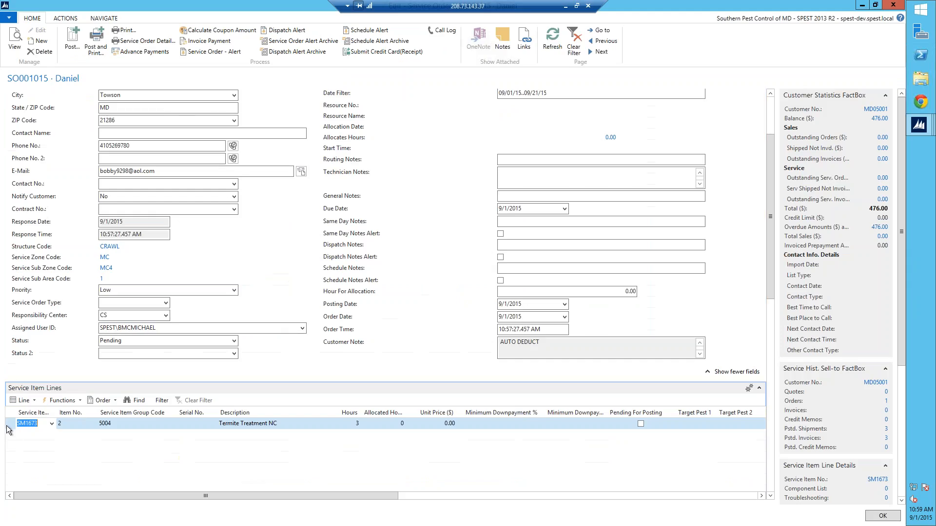
Replace the Termite Treatment NC line with a Mosquito Service line from template SM0006, created as a new service item.
right_click(9, 428)
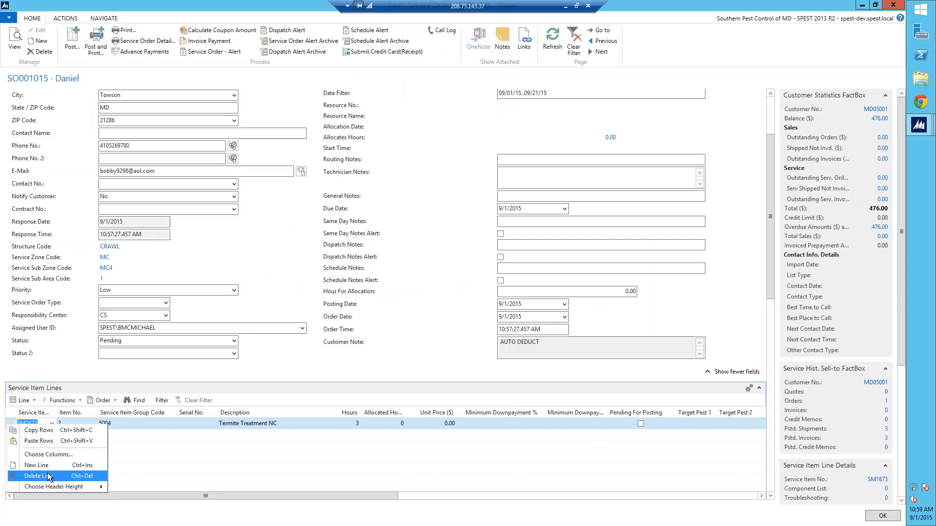
left_click(29, 477)
left_click(448, 281)
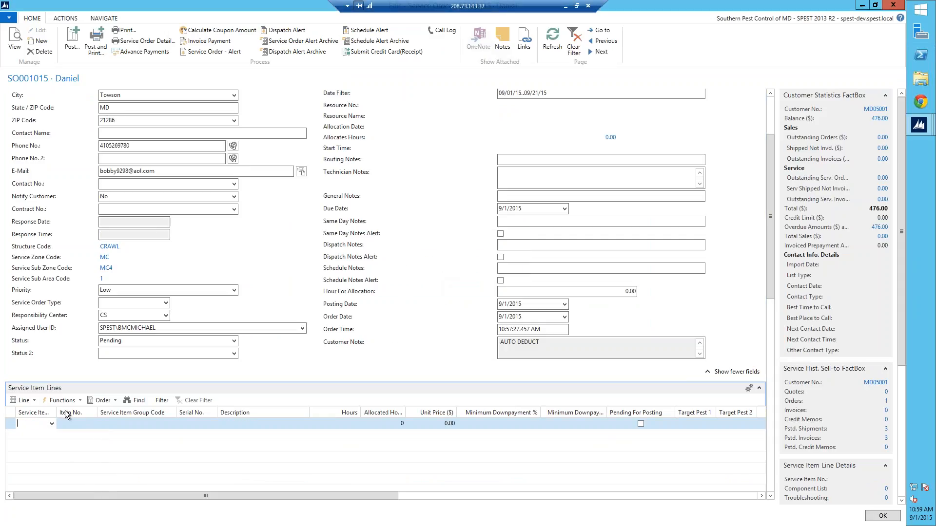
left_click(33, 401)
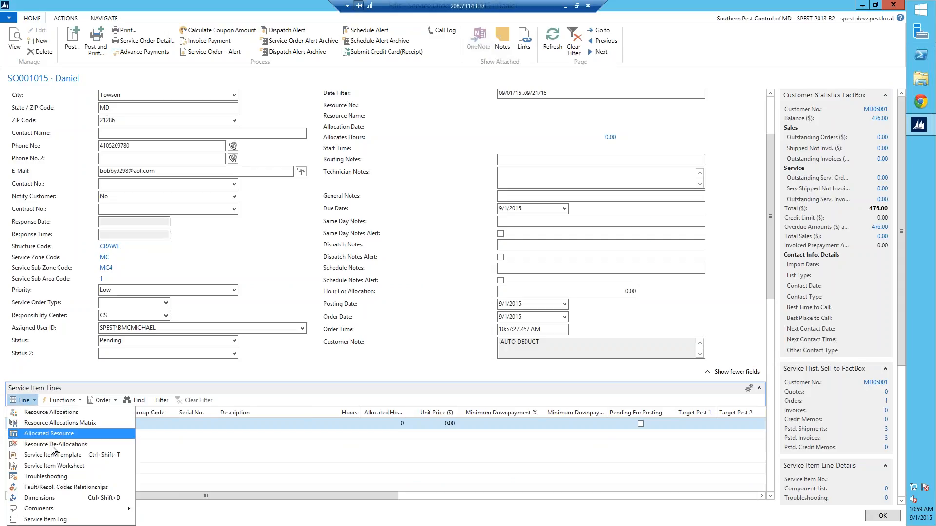
left_click(57, 462)
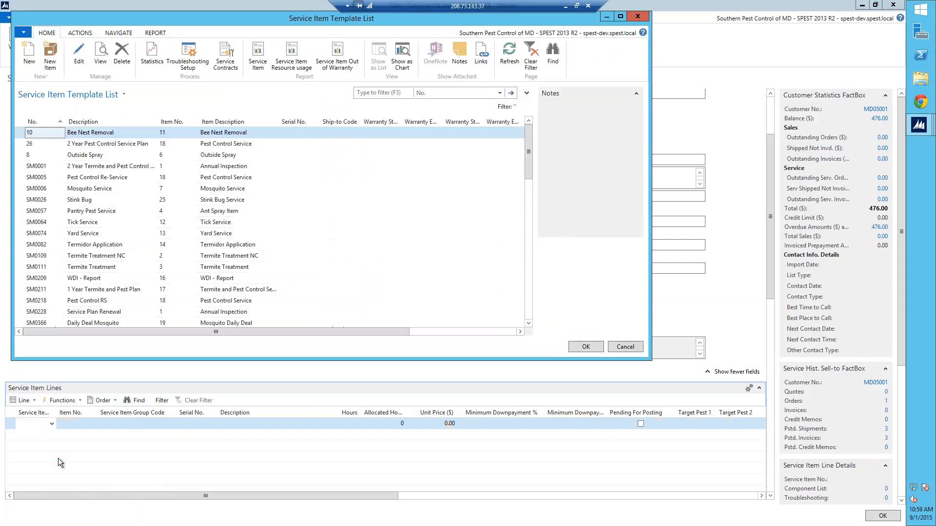
left_click(47, 190)
left_click(583, 347)
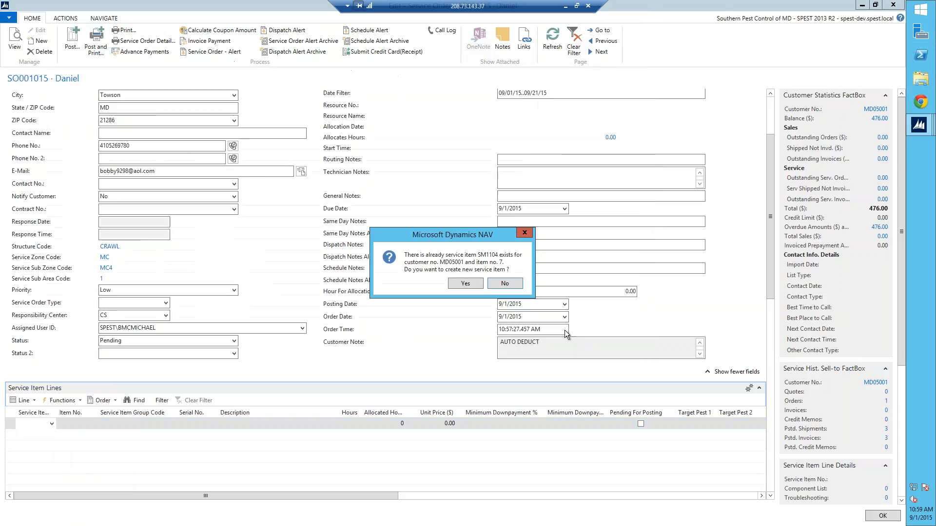
left_click(477, 285)
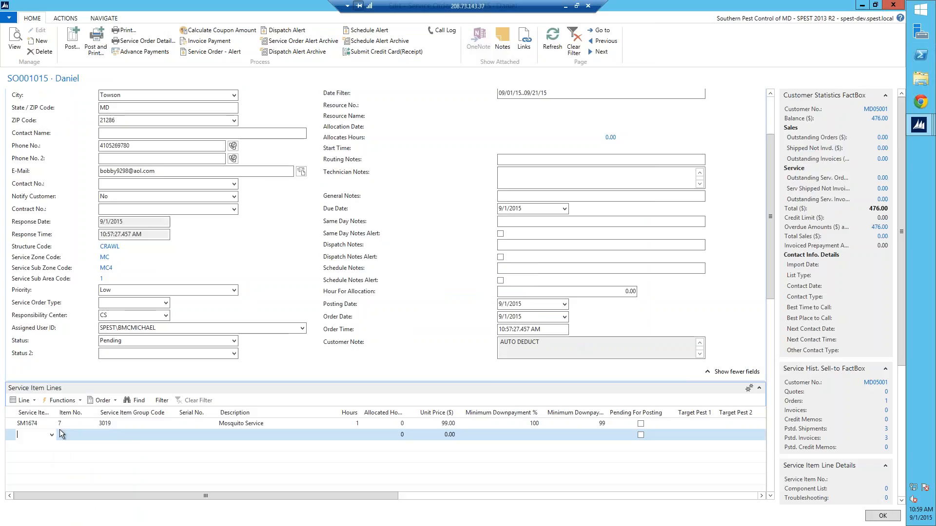
Review the resources and time slots offered for the Mosquito Service line, and close the resource allocations.
left_click(28, 402)
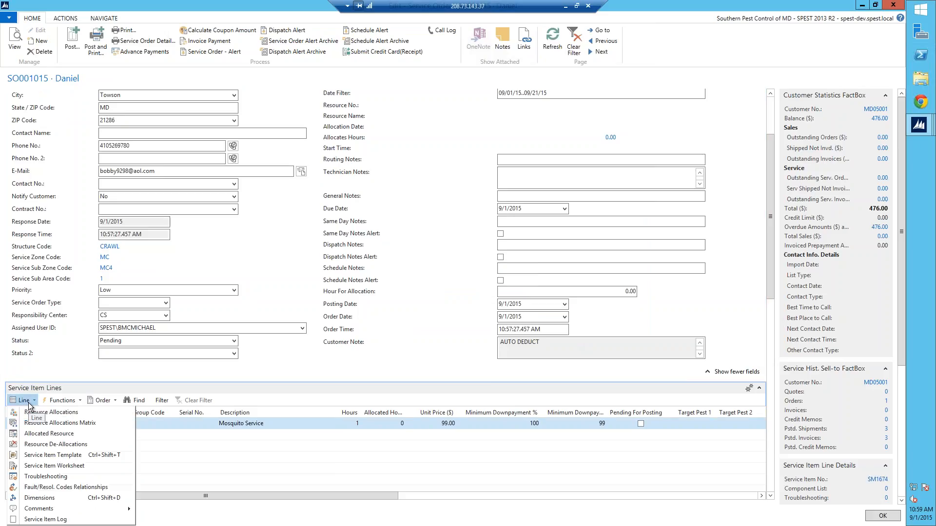
left_click(34, 413)
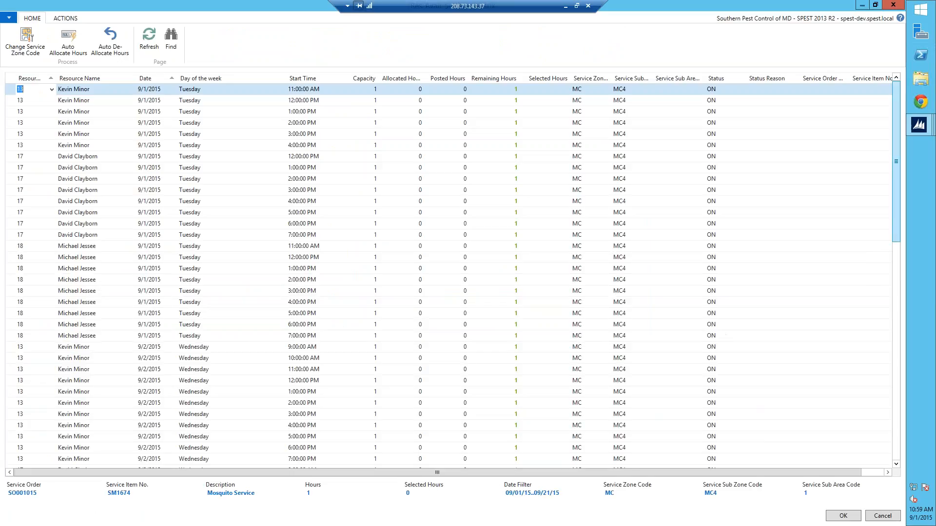
scroll(896, 255, "down", 2)
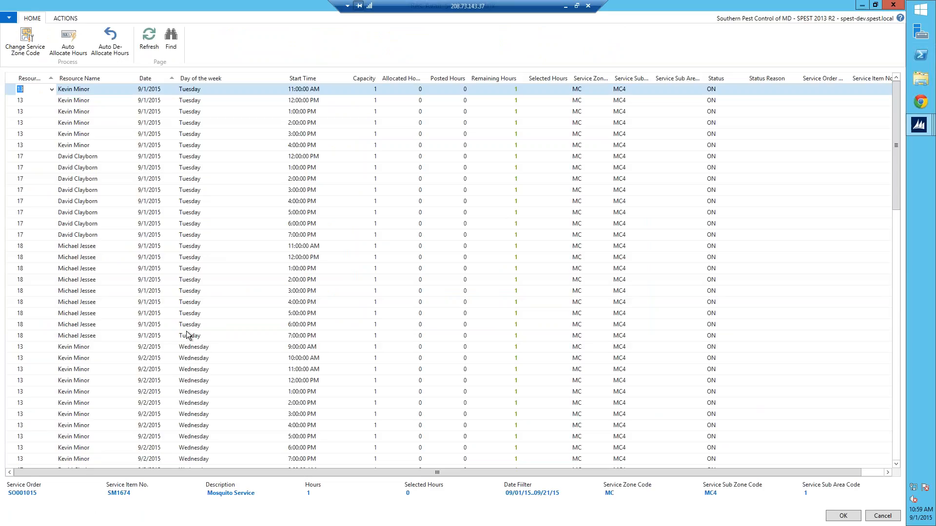
key("Escape")
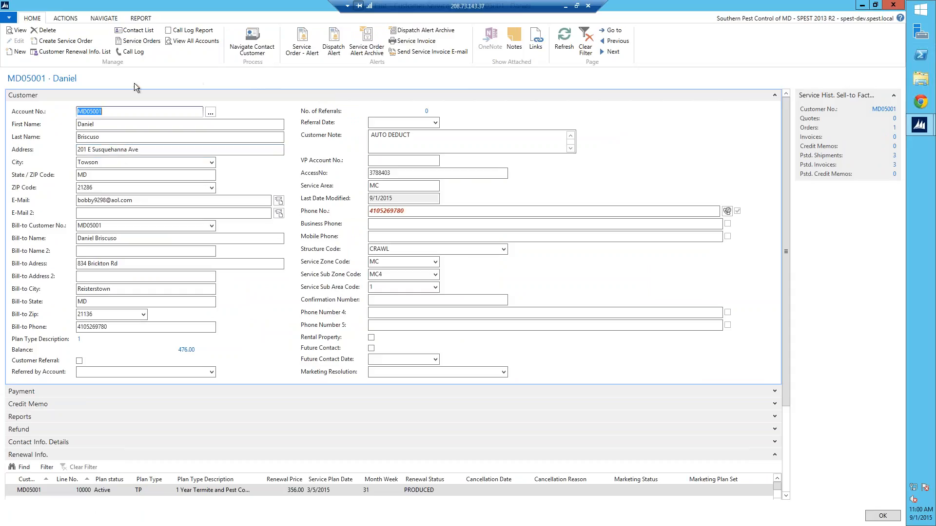
Go to the other test customer's record by entering that customer's account number.
left_click(615, 30)
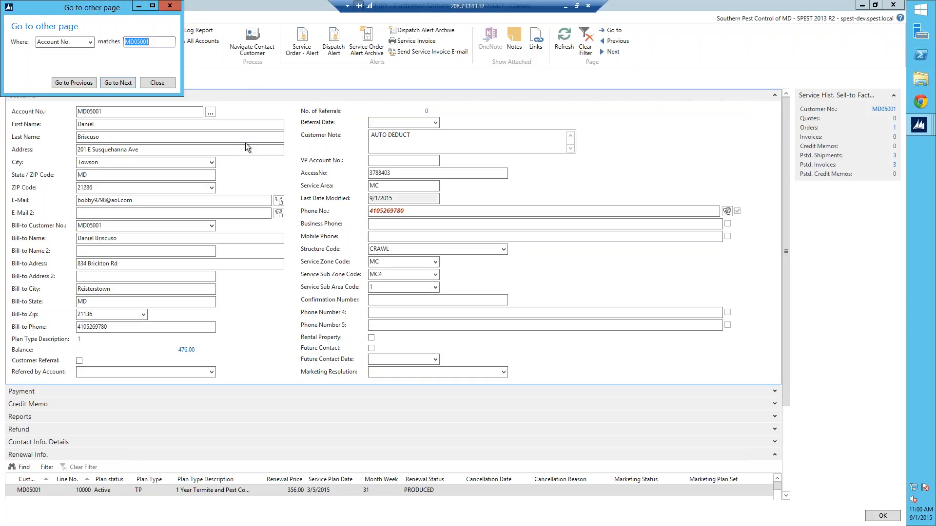
type("md050")
key("Return")
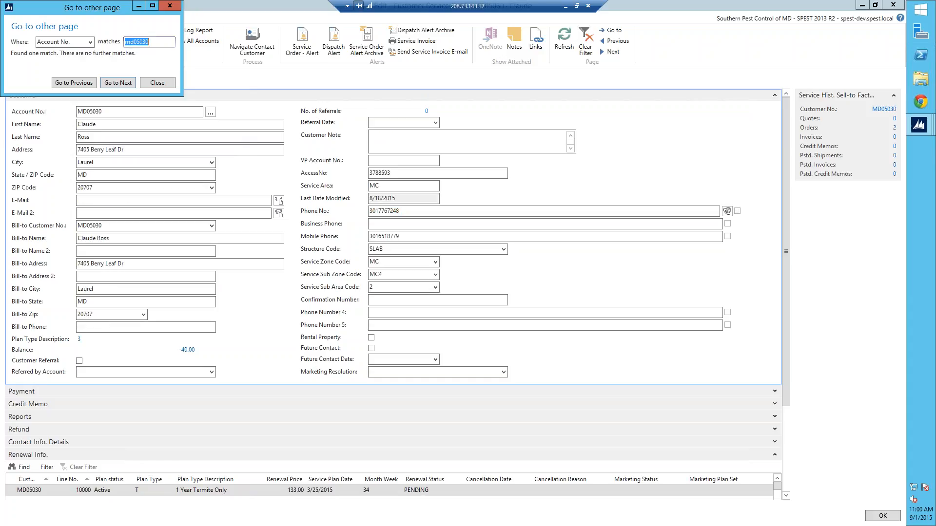
left_click(168, 7)
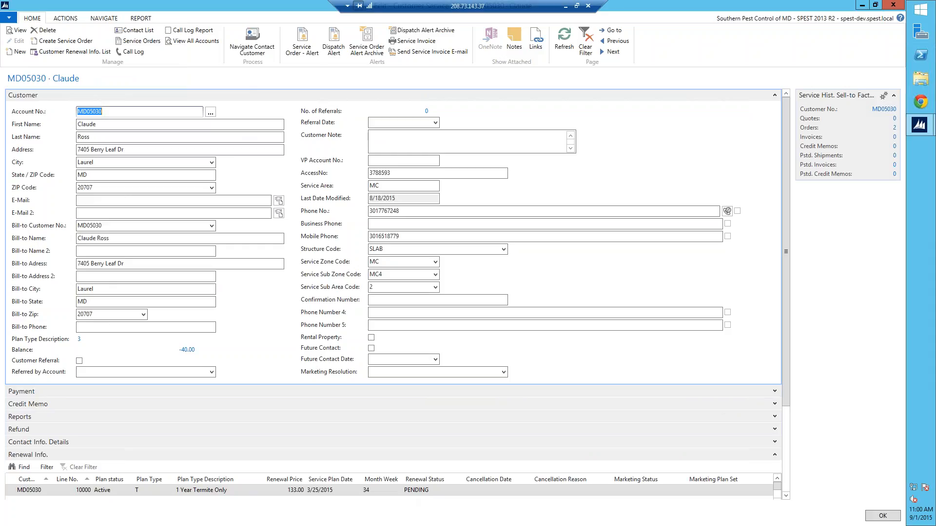
Create a service order for this customer and add a Service Plan Renewal line from template SM0228.
left_click(58, 42)
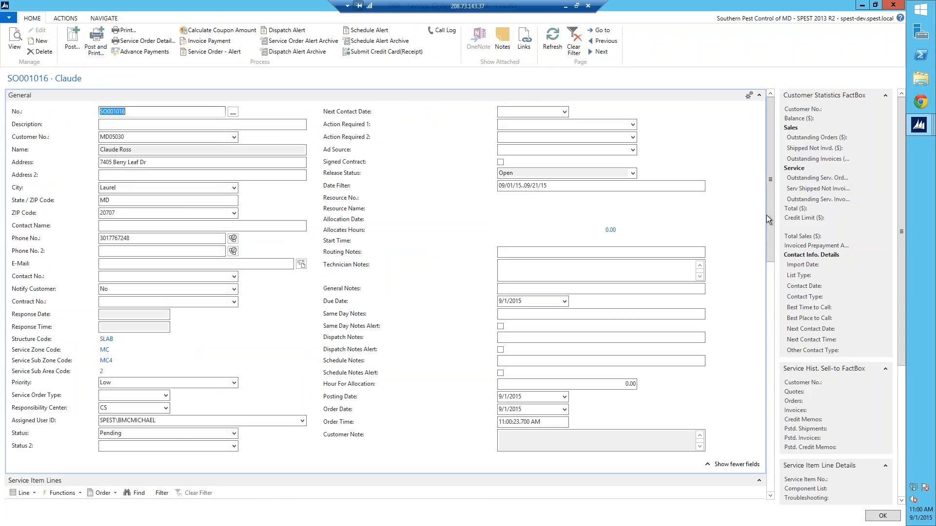
left_click_drag(768, 228, 768, 263)
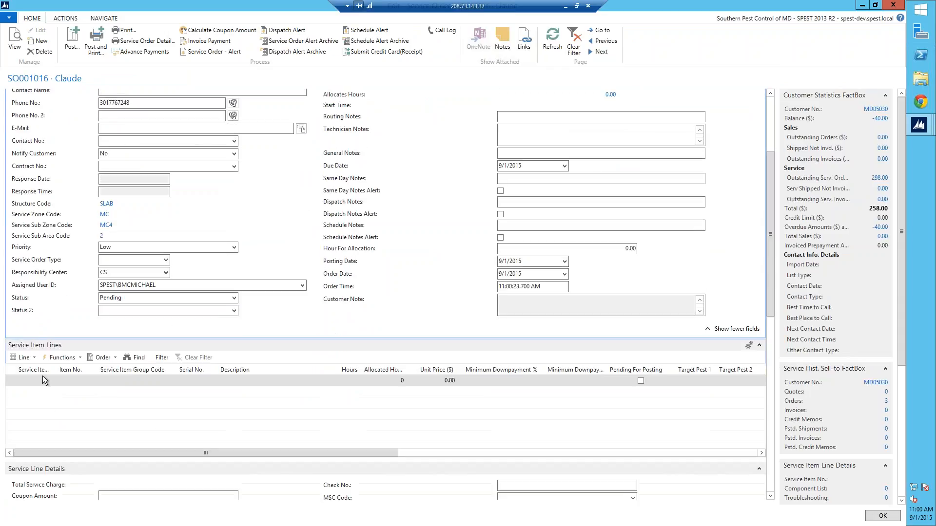
left_click(32, 358)
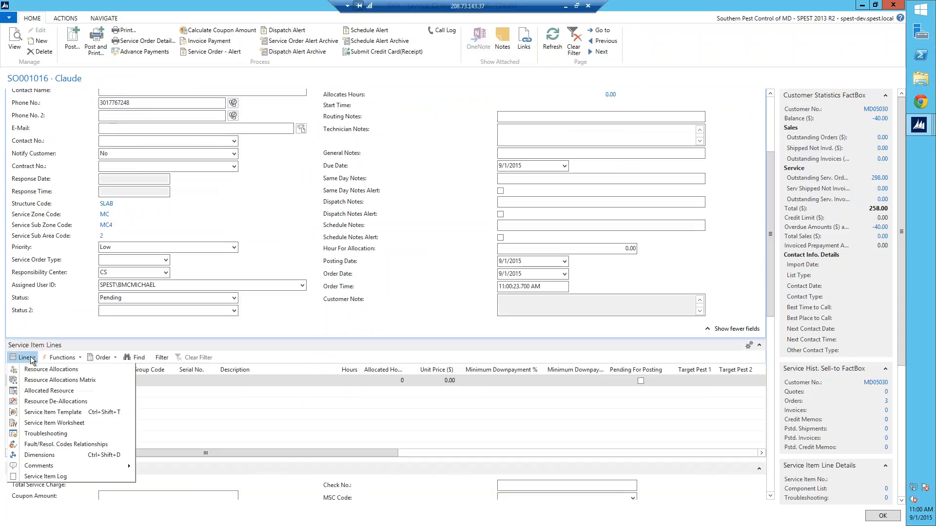
left_click(48, 413)
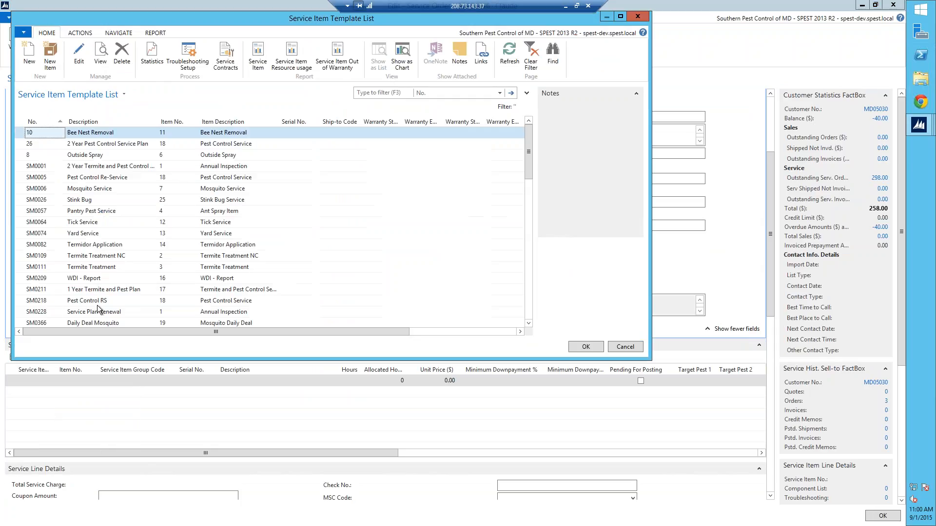
left_click(36, 312)
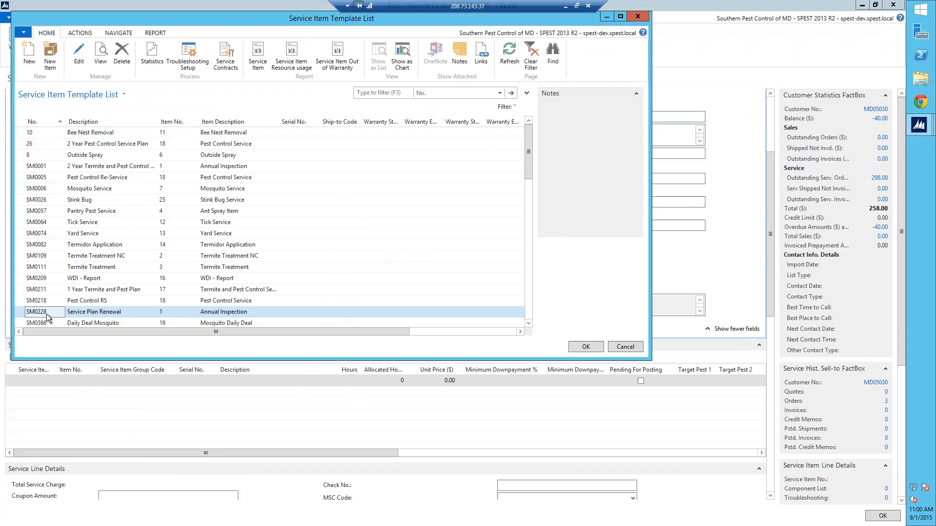
left_click(595, 346)
left_click(471, 288)
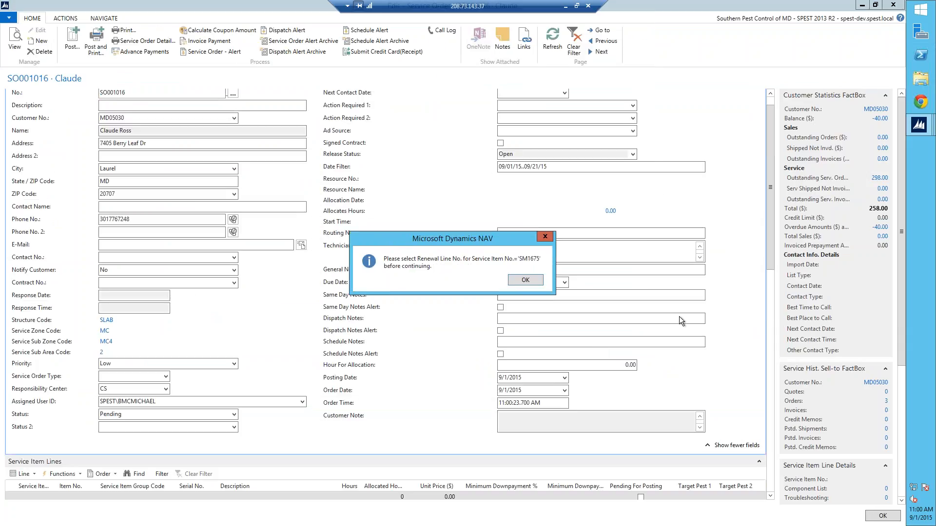
left_click(514, 280)
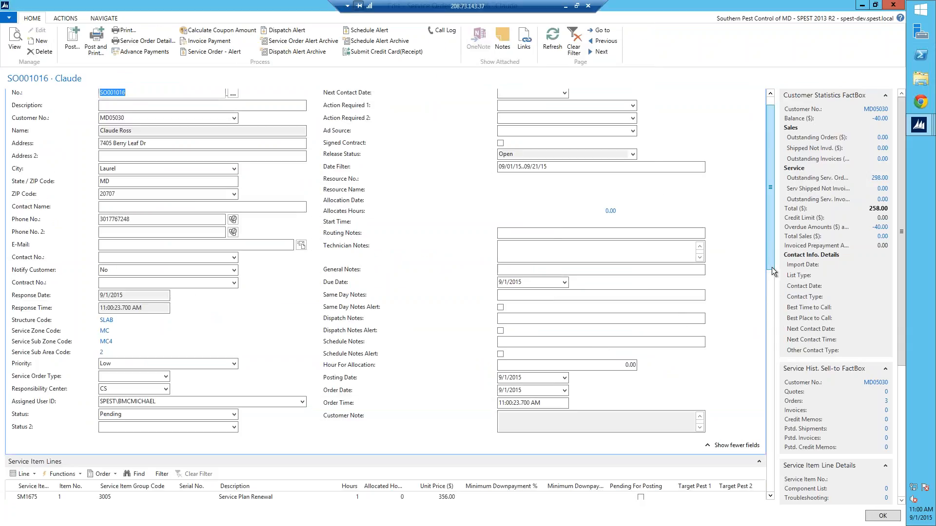
Check which renewal line numbers are available for the Service Plan Renewal line.
left_click_drag(771, 268, 774, 320)
left_click(21, 366)
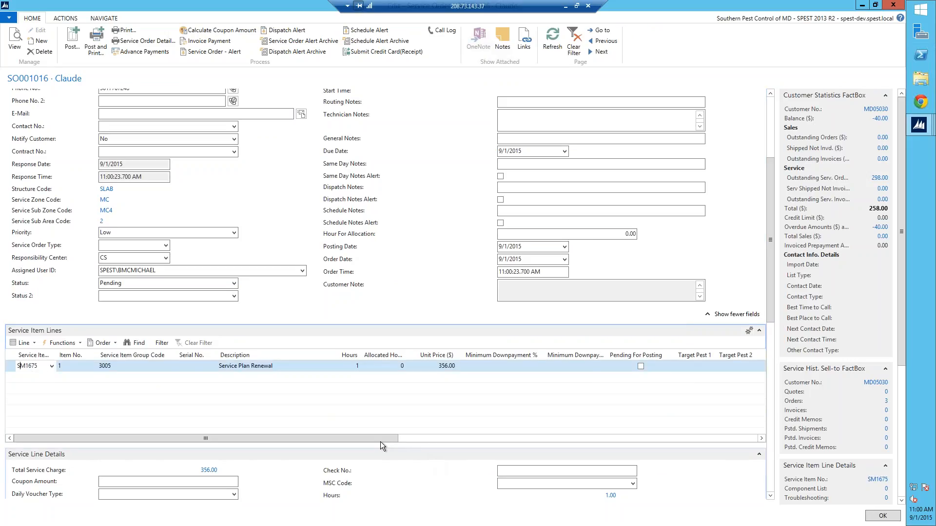
left_click_drag(380, 438, 423, 439)
left_click(726, 364)
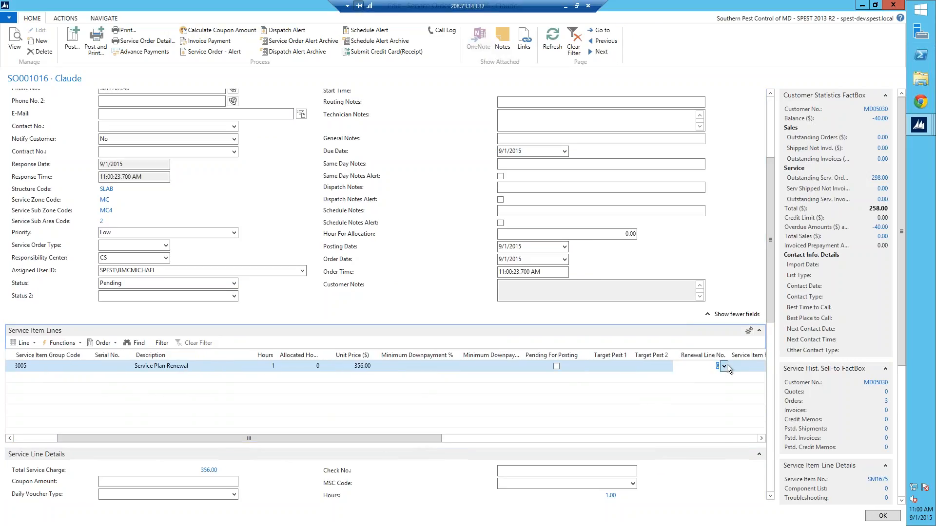
left_click(725, 365)
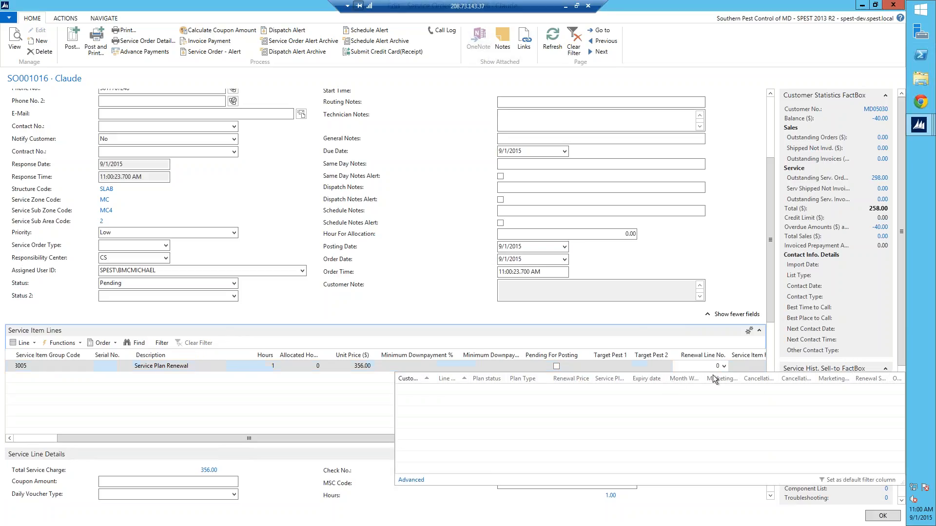
left_click(740, 291)
Review the resources and time slots offered for the Service Plan Renewal line, and return to the service order.
left_click_drag(112, 438, 34, 440)
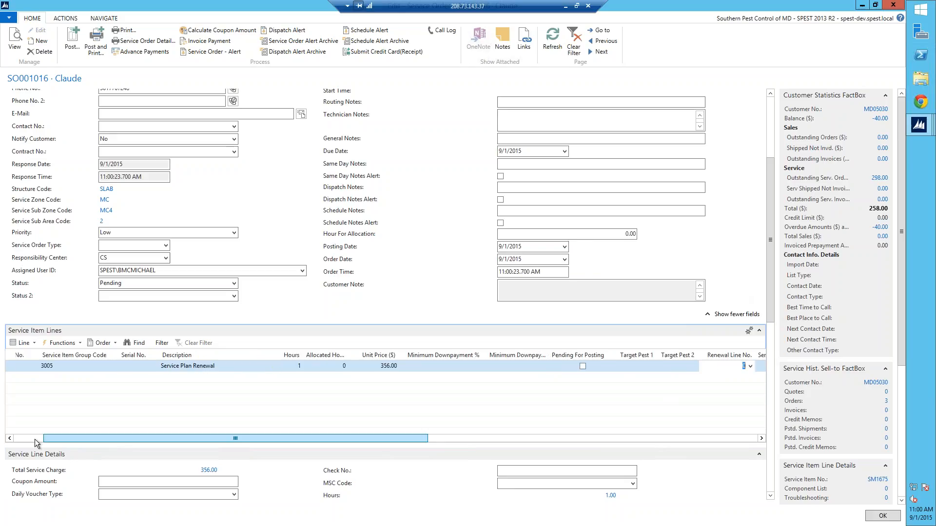
left_click(34, 441)
left_click(24, 343)
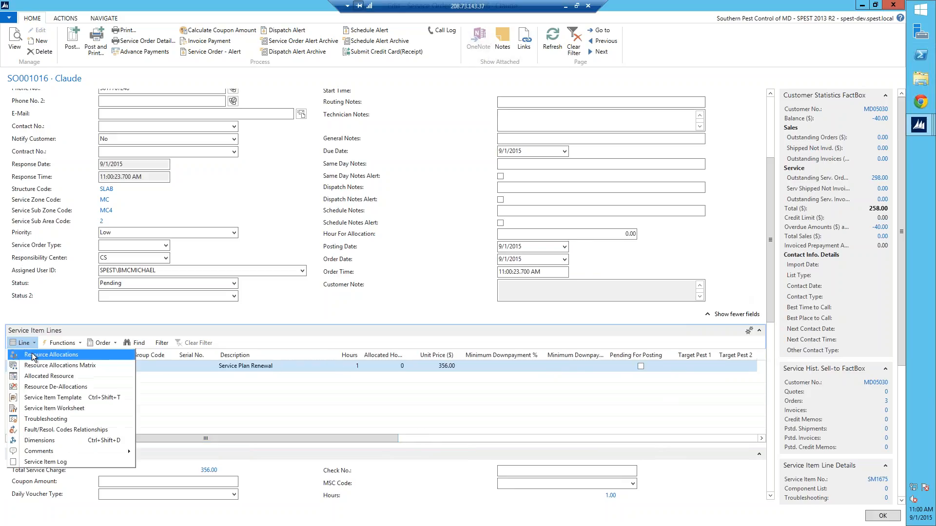
left_click(33, 356)
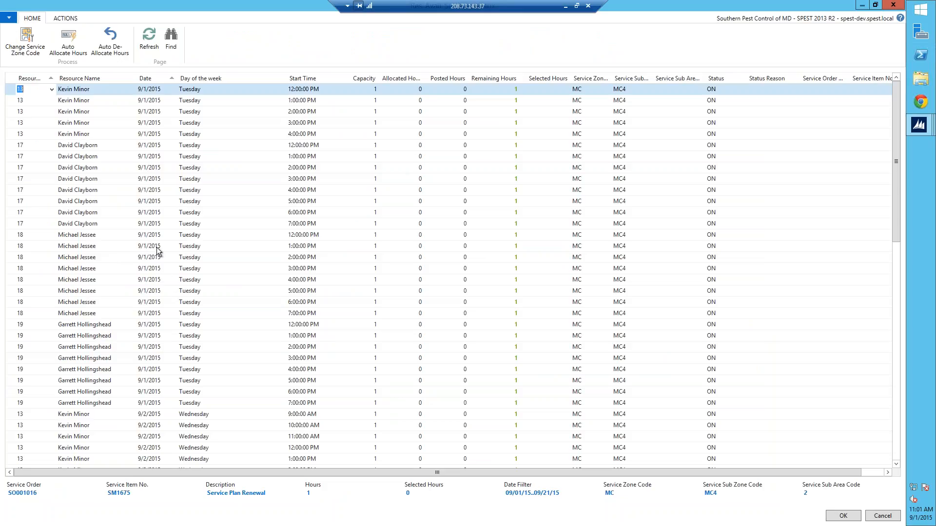
key("Escape")
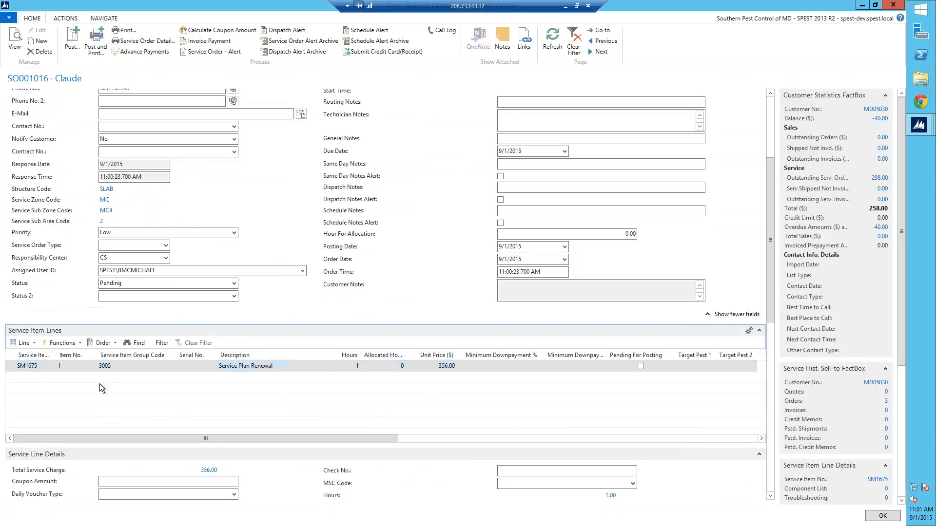
Try to add a Pest Control RS line from template SM0218, and check the customer's plan type in the renewal information.
left_click(33, 369)
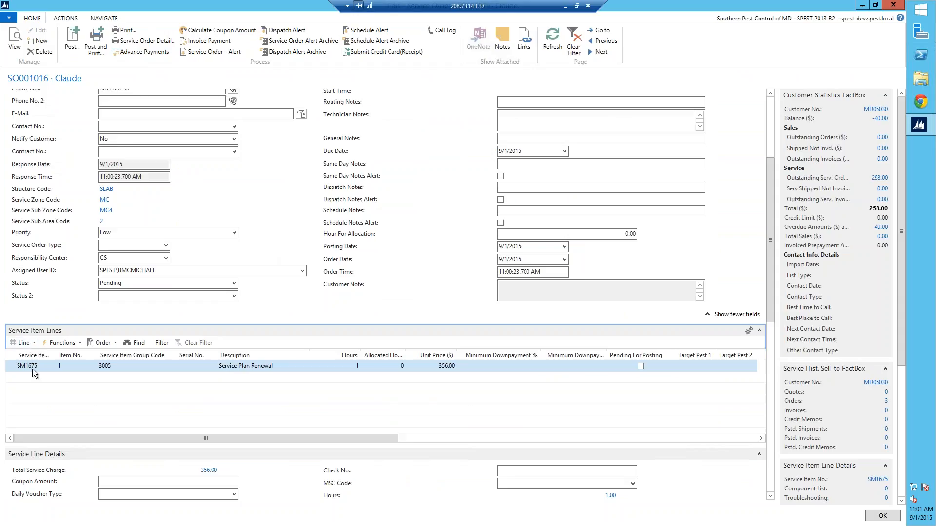
left_click(24, 343)
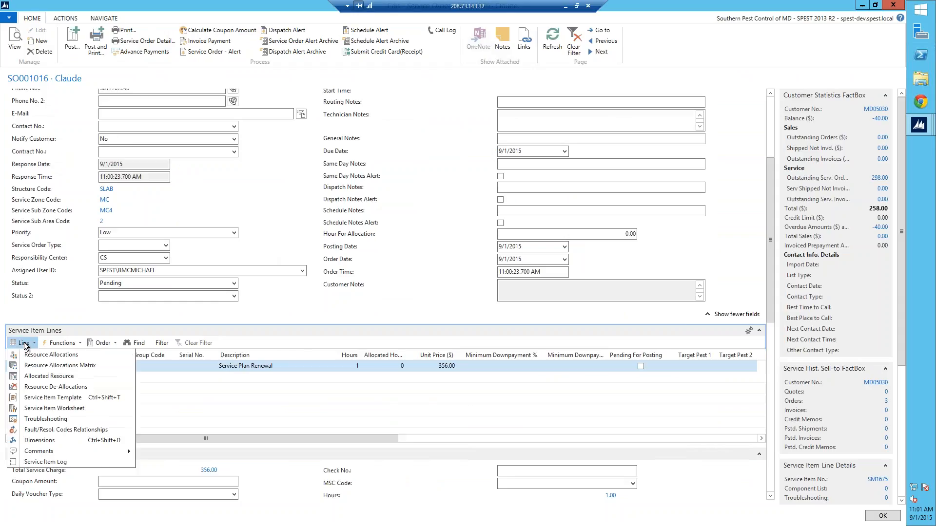
left_click(39, 401)
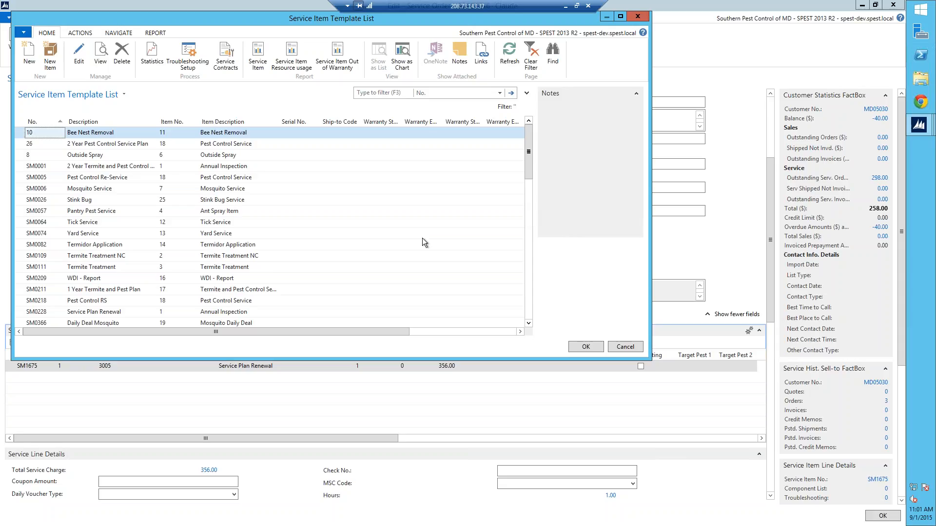
left_click(47, 303)
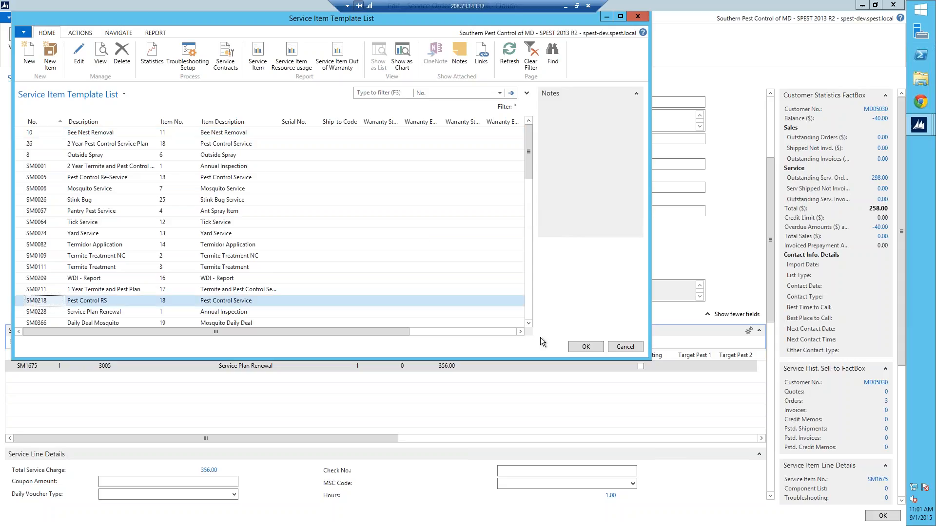
left_click(585, 347)
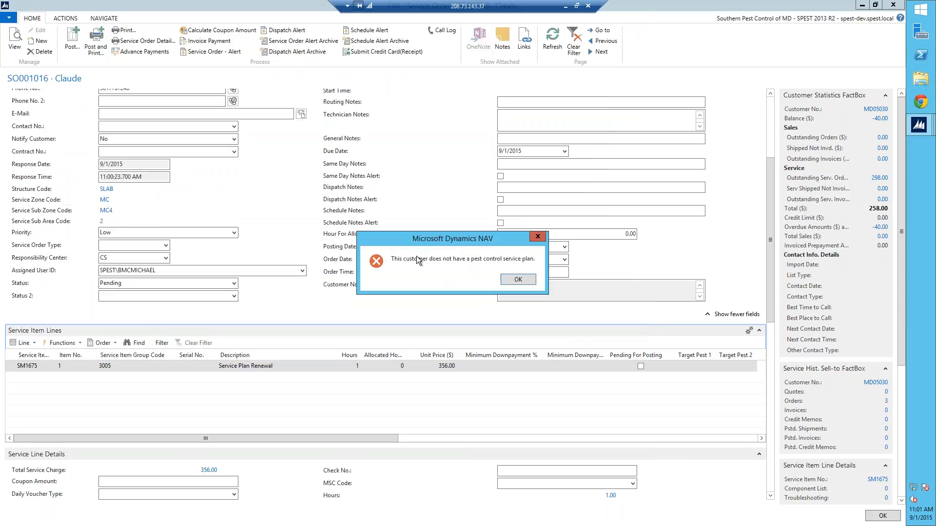
left_click(518, 280)
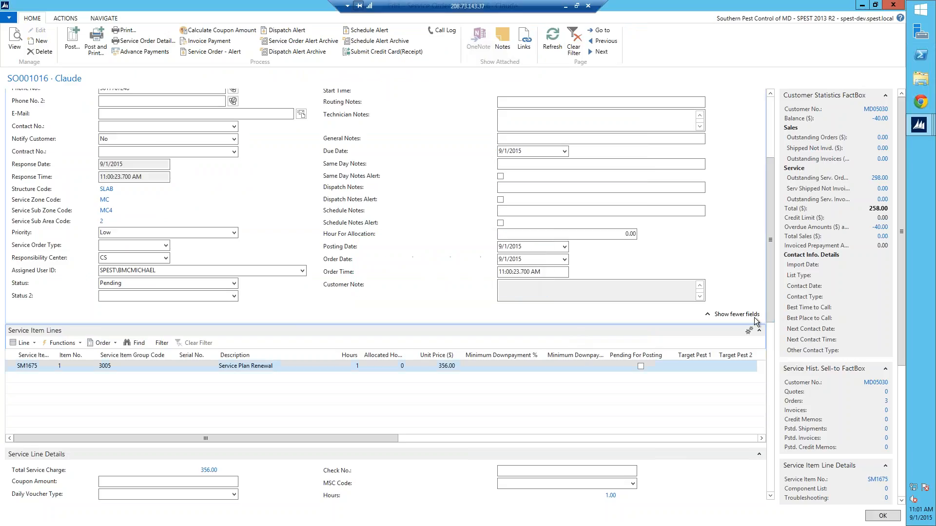
left_click_drag(771, 291, 780, 461)
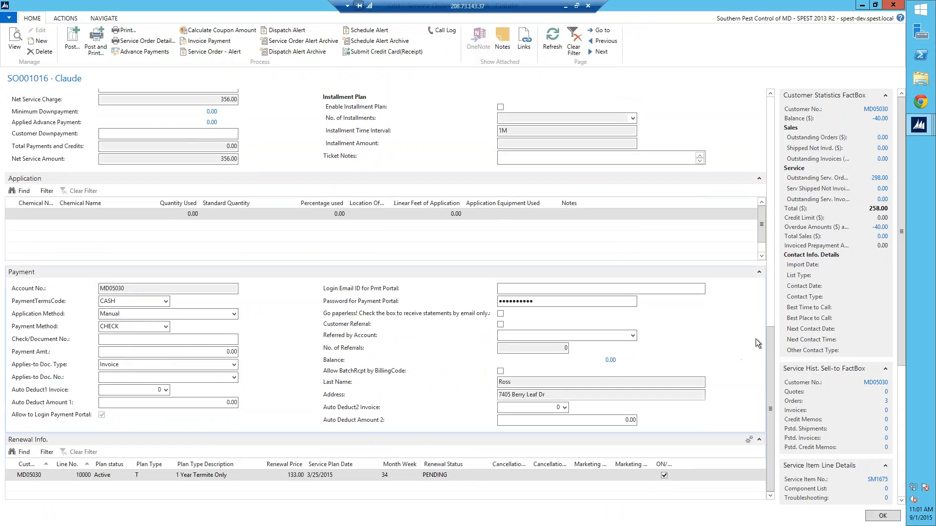
left_click_drag(770, 354, 771, 215)
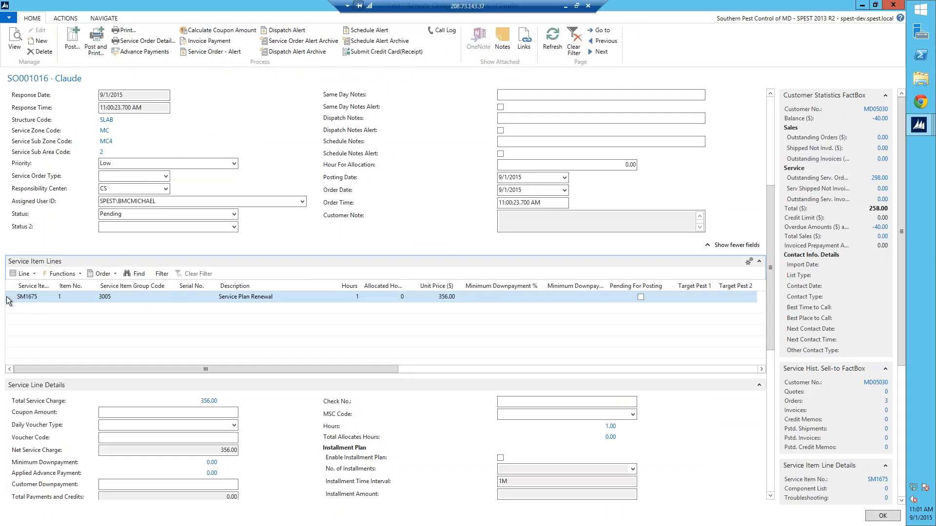
Add a WDI - Report line from template SM0209 to the order, created as a new service item.
left_click(33, 276)
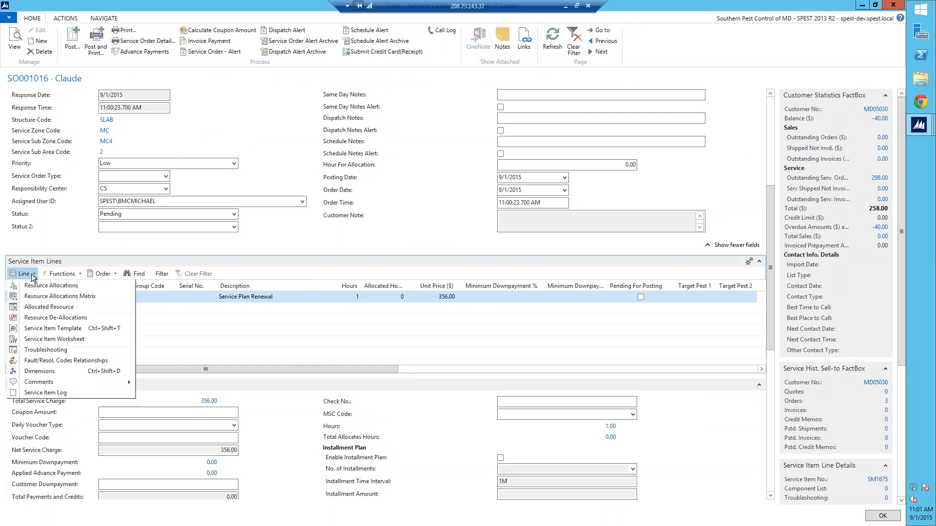
left_click(51, 336)
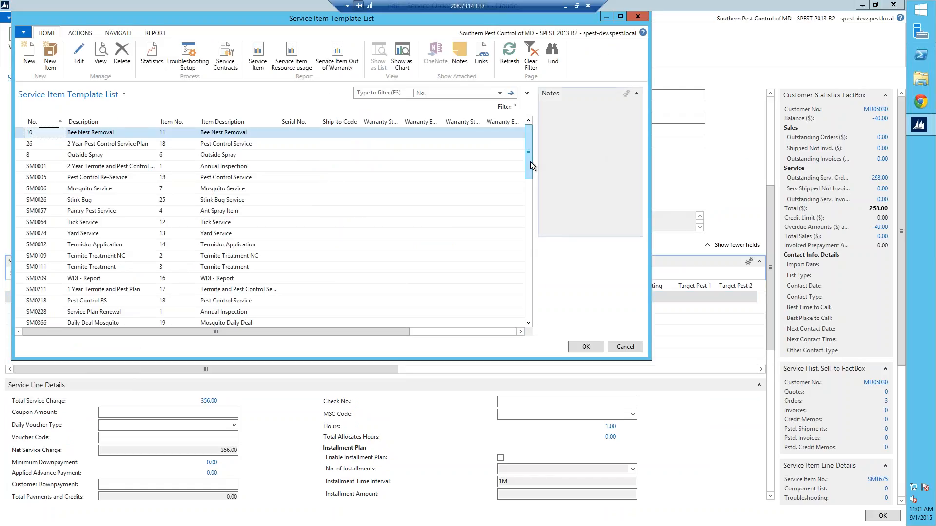
left_click_drag(530, 161, 531, 187)
left_click(52, 223)
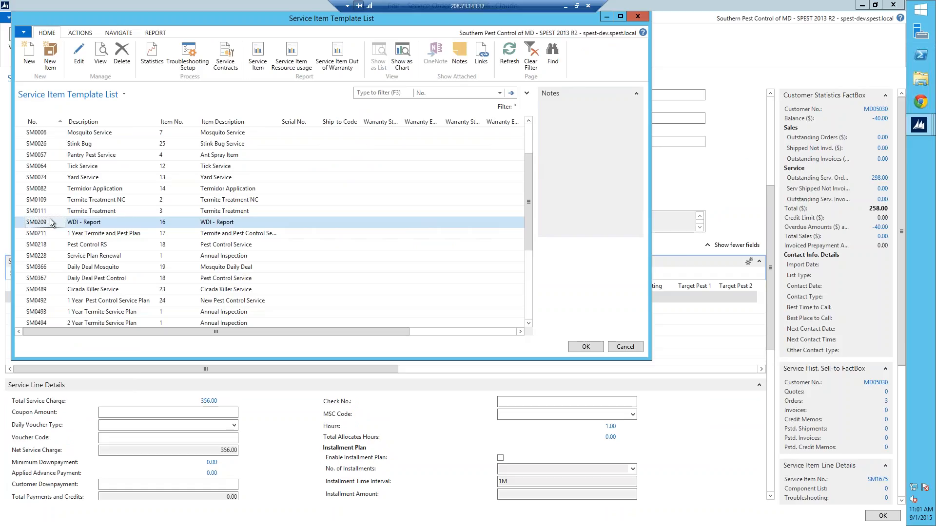
left_click(585, 347)
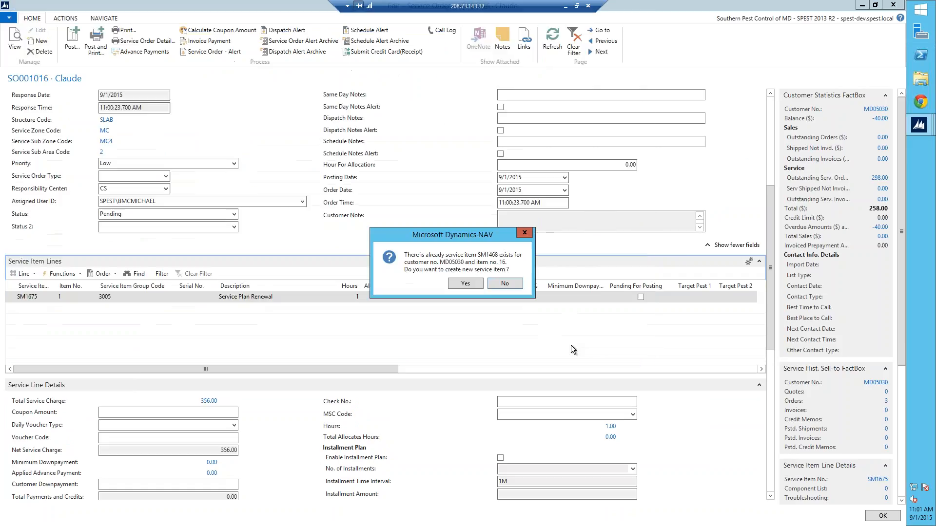
left_click(478, 281)
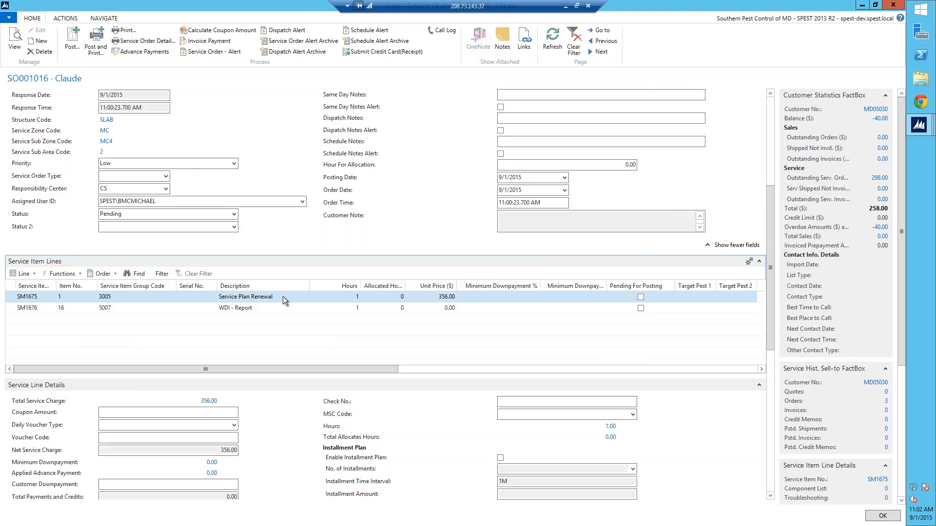
Check the resource allocations offered for the Service Plan Renewal line while the WDI - Report line is also on the order.
left_click(36, 274)
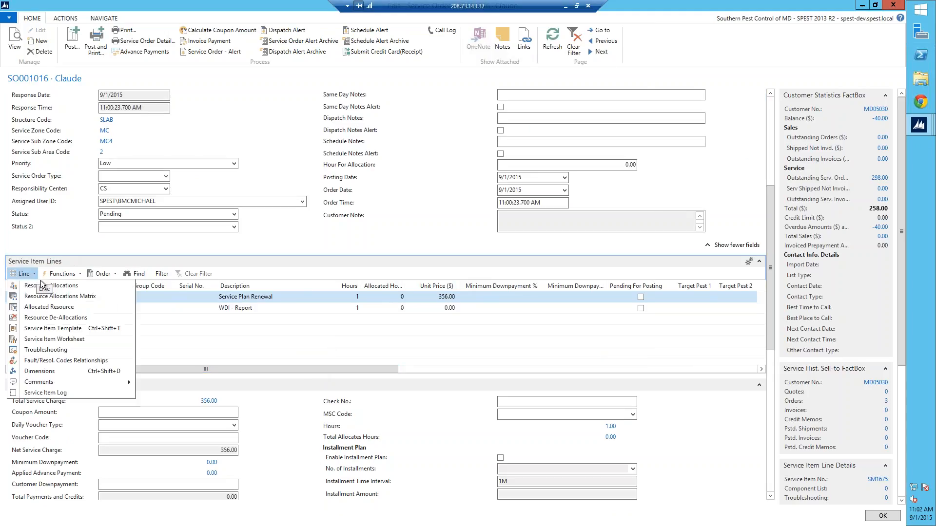
left_click(41, 280)
left_click(35, 273)
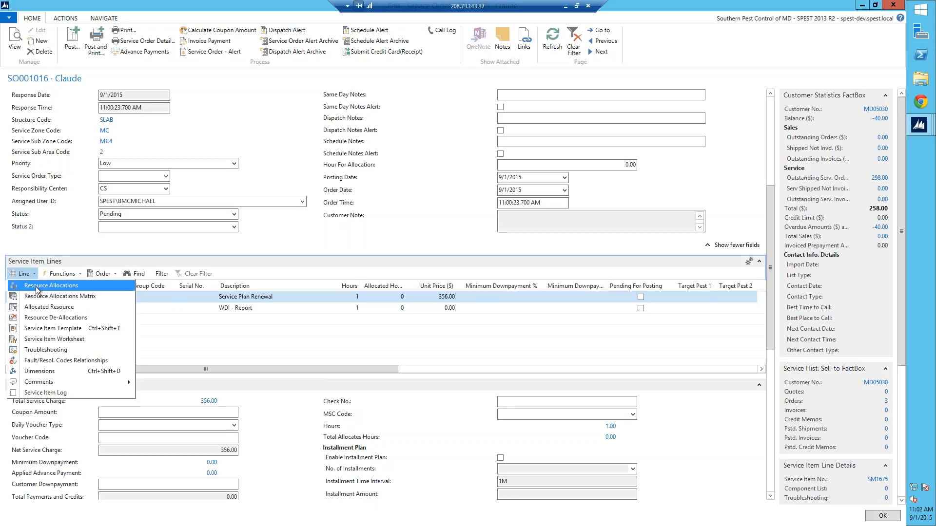
left_click(39, 285)
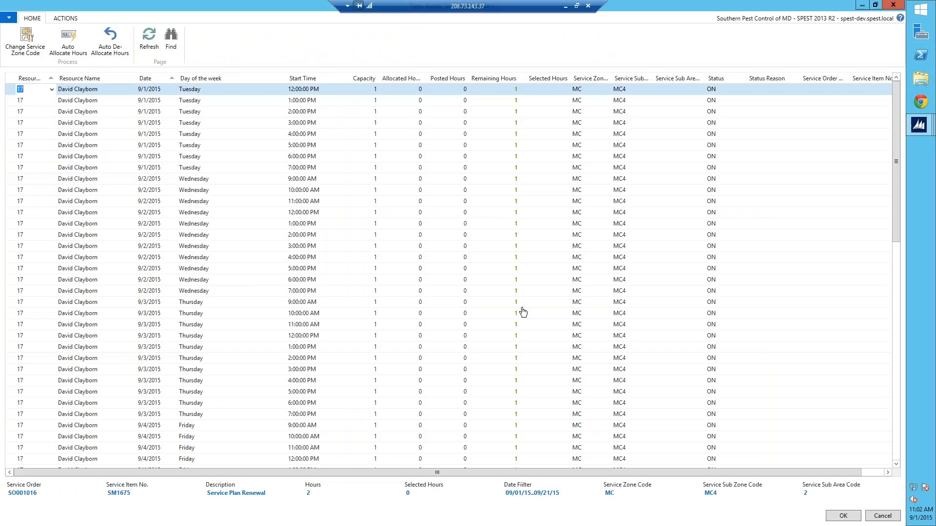
left_click_drag(895, 187, 867, 164)
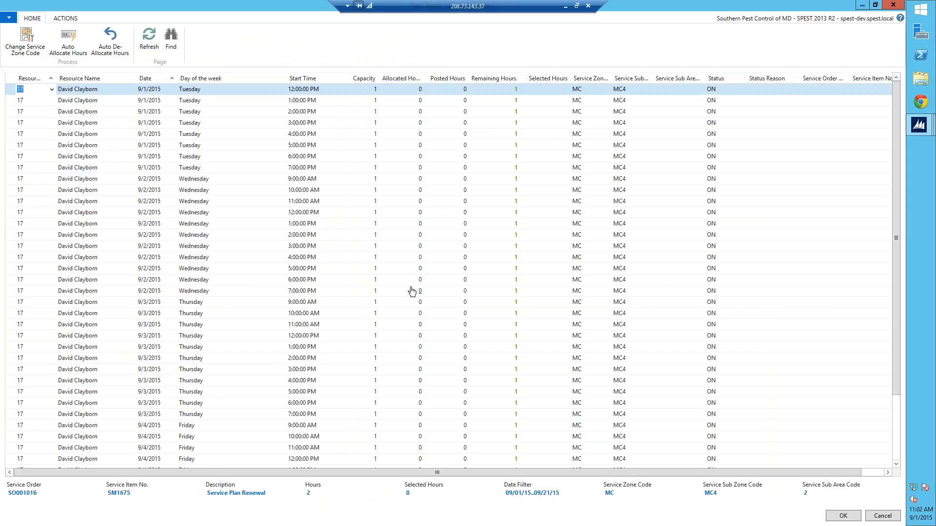
key("Escape")
Delete the WDI - Report line from the service order and confirm the deletion.
left_click(16, 311)
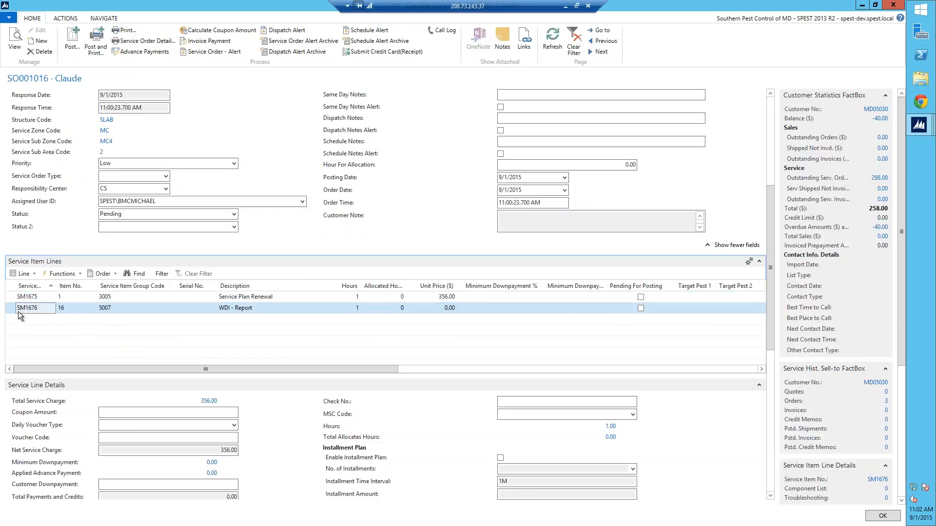
right_click(9, 308)
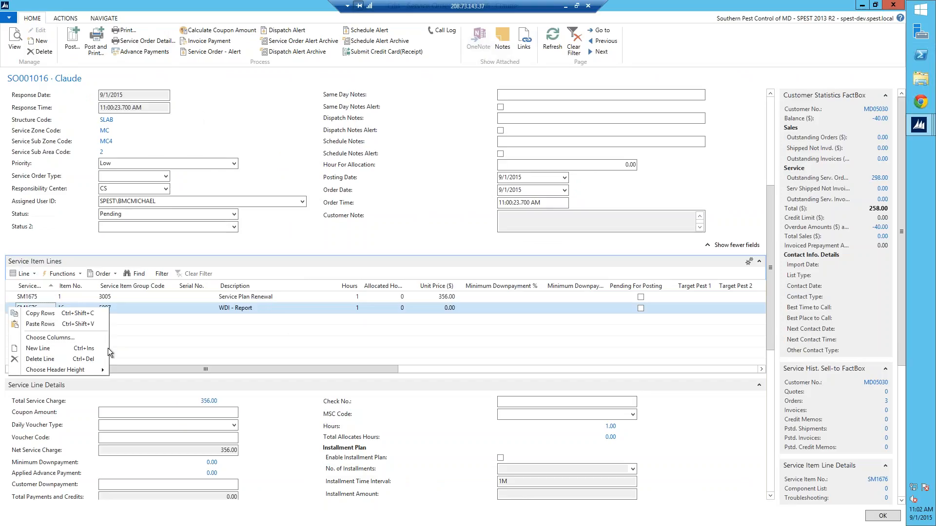
left_click(89, 359)
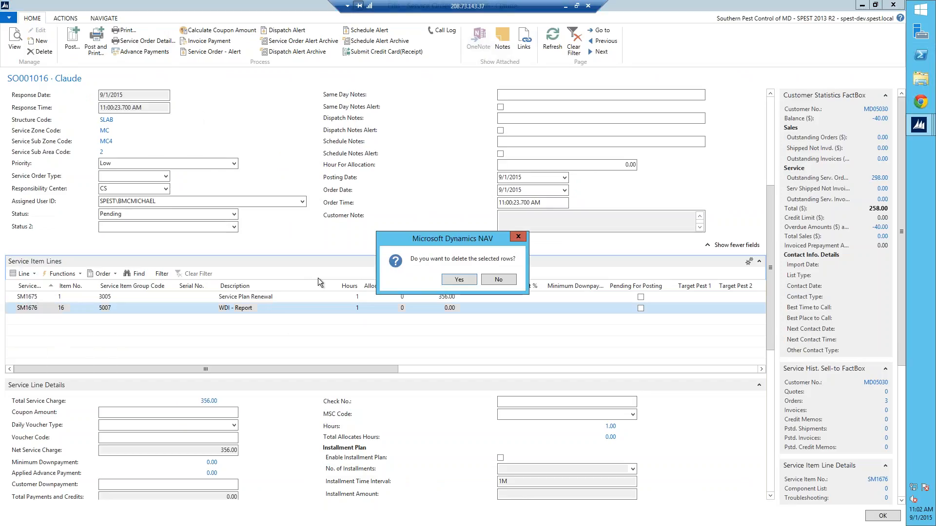
left_click(458, 279)
Add a Mosquito Service line to the order from service item template SM0006.
left_click(34, 276)
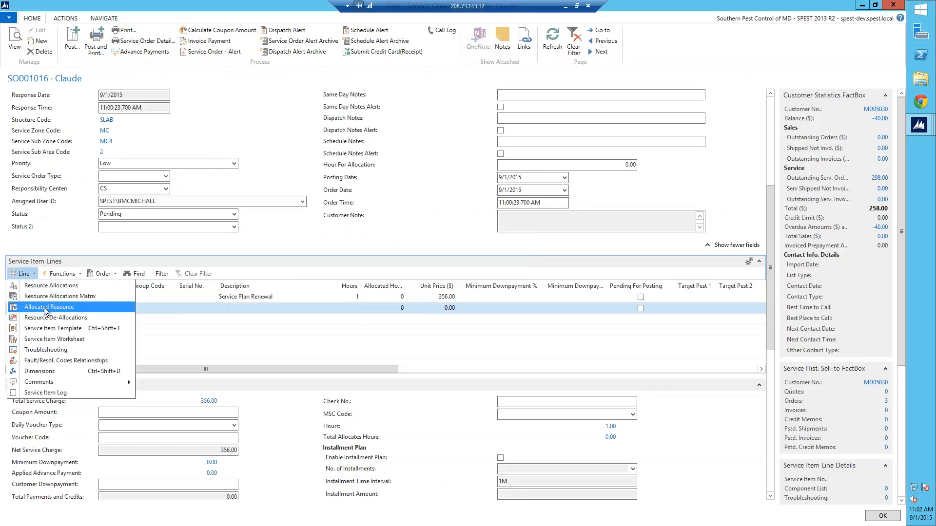
left_click(50, 328)
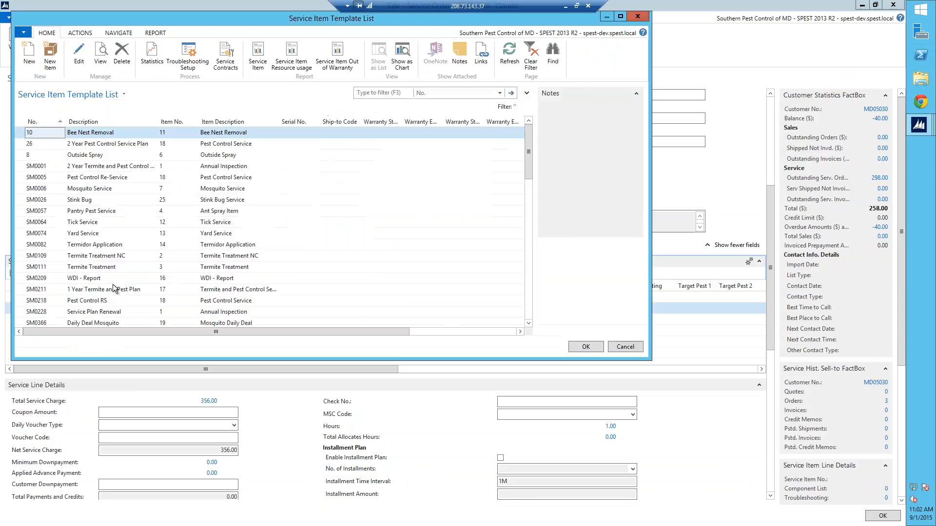
left_click(25, 190)
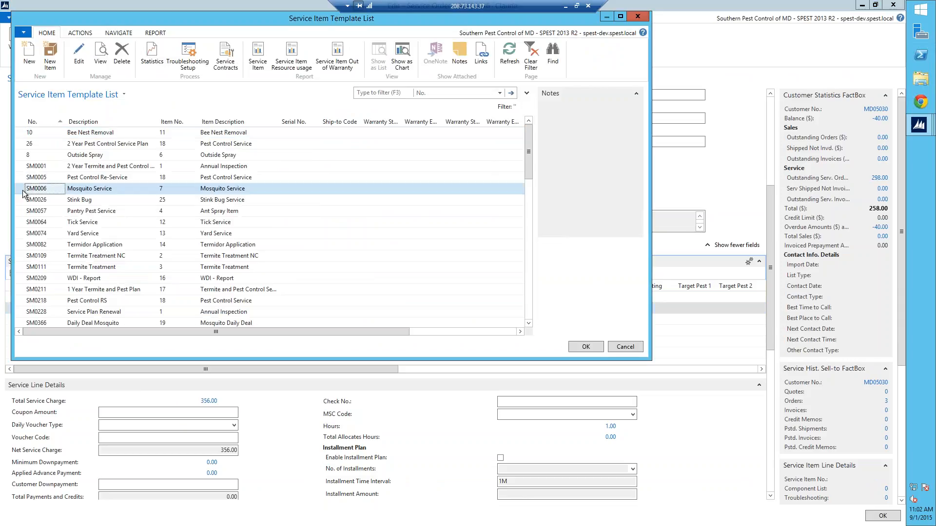
left_click(586, 346)
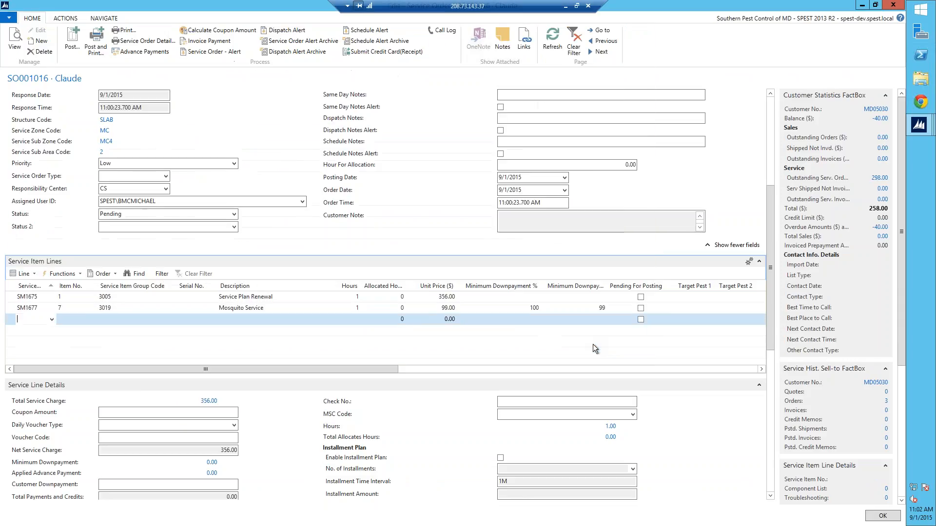
Review the resources offered for the Mosquito Service line, and leave the service order for the customer card.
left_click(33, 275)
left_click(36, 285)
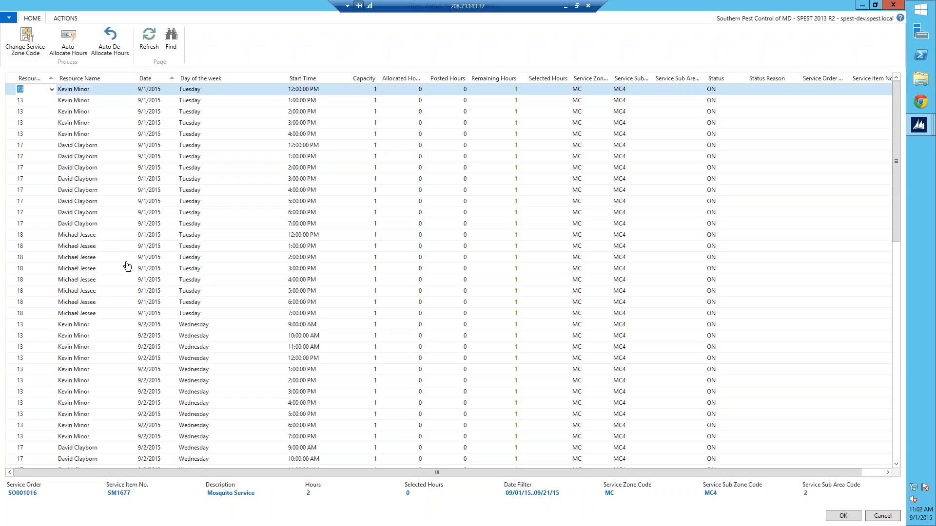
key("Escape")
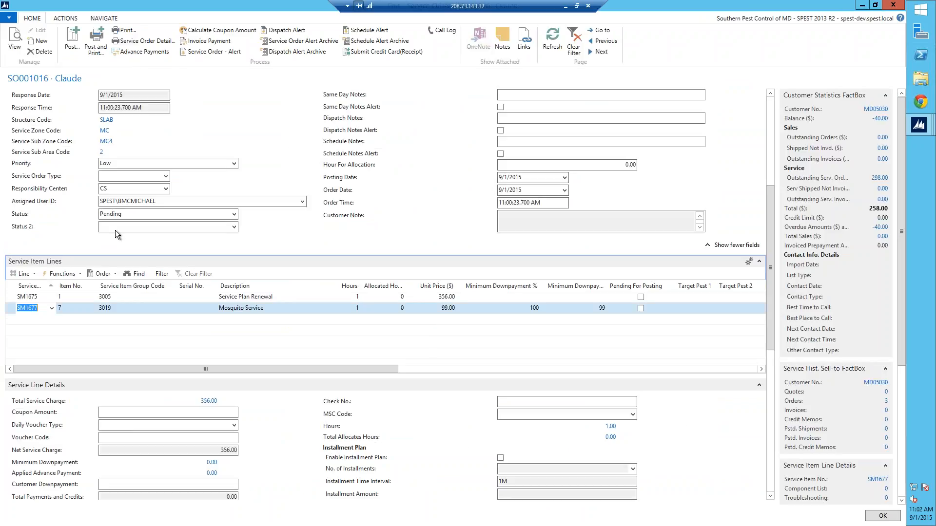
key("Escape")
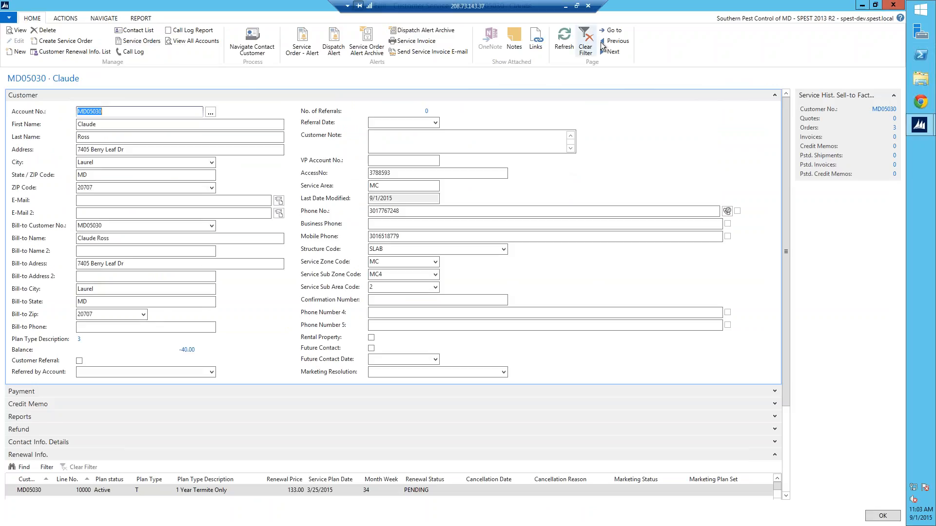
Go to another customer's card by entering that customer's account number.
left_click(610, 31)
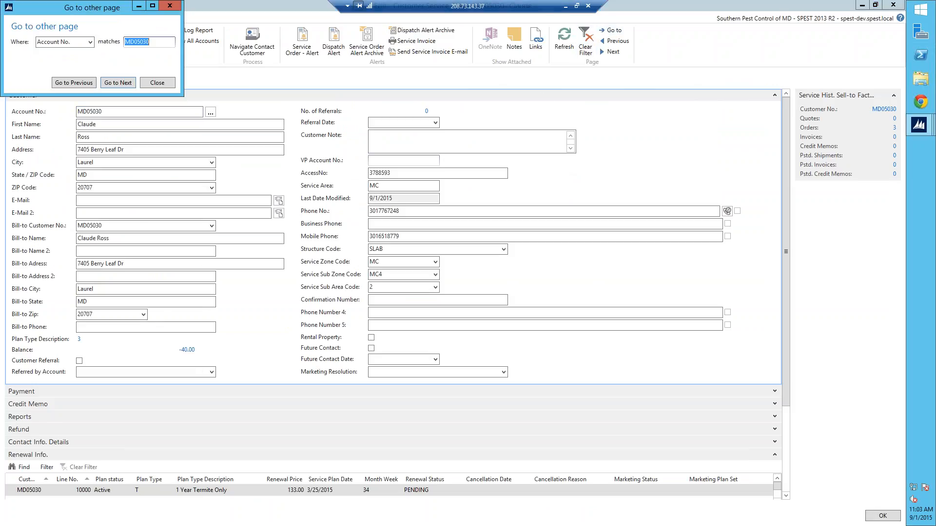
type("md")
key("Return")
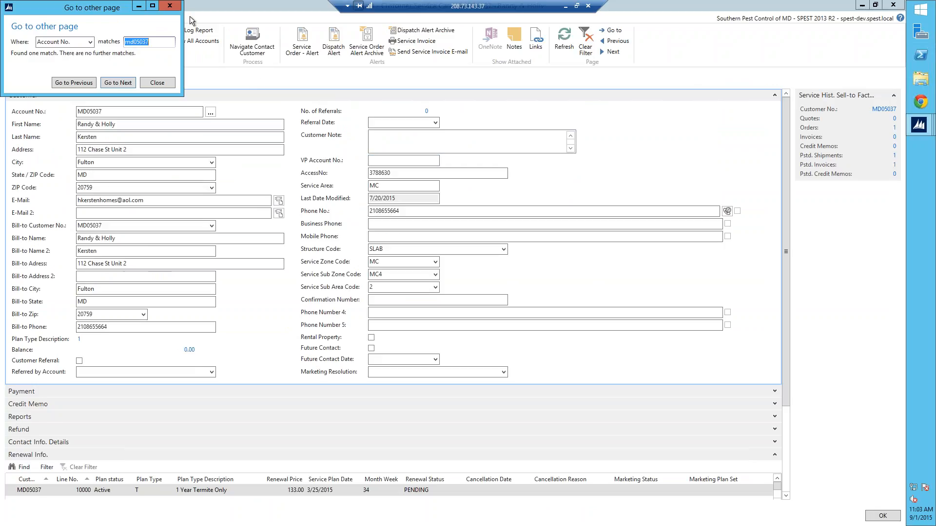
left_click(169, 5)
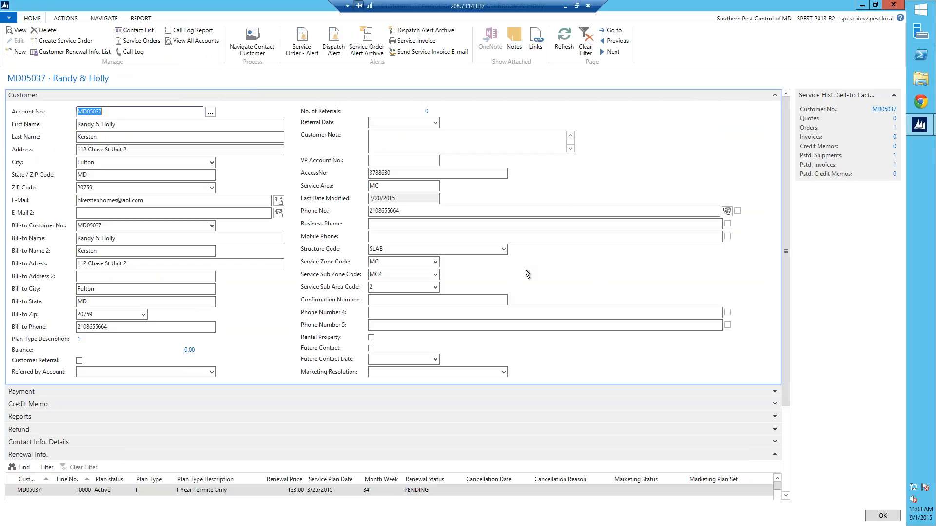
Set the customer's structure code to C CRAWL.
left_click(503, 249)
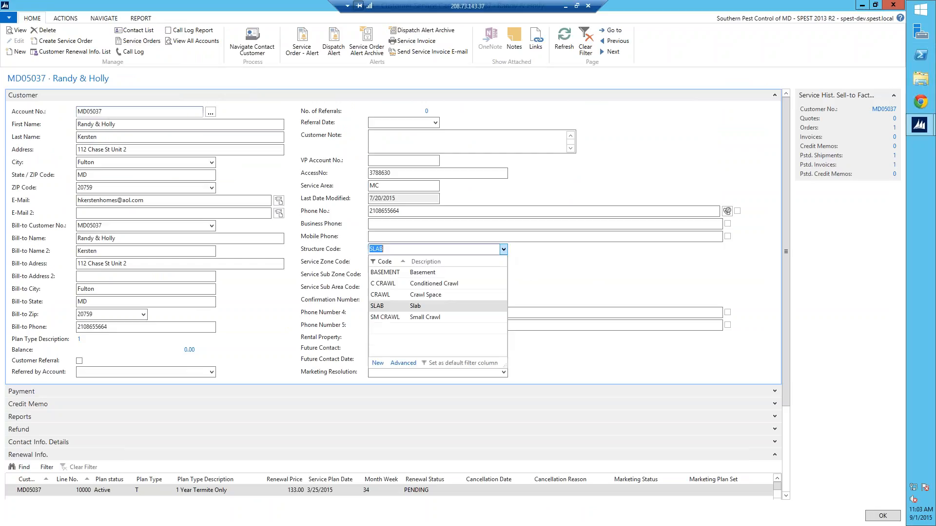
left_click(390, 284)
left_click(392, 263)
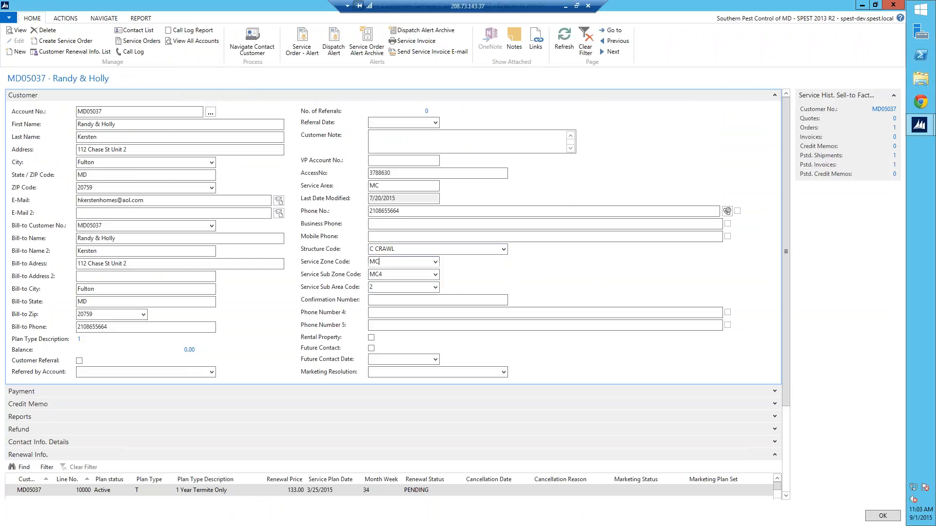
Create a service order for this customer and add a Service Plan Renewal line from template SM0228 as a new service item.
left_click(47, 43)
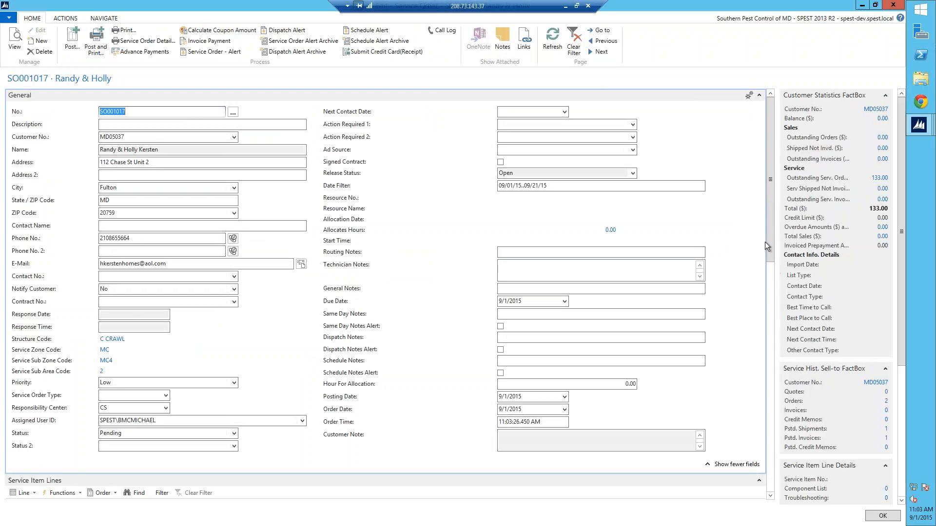
scroll(765, 242, "down", 3)
left_click(33, 349)
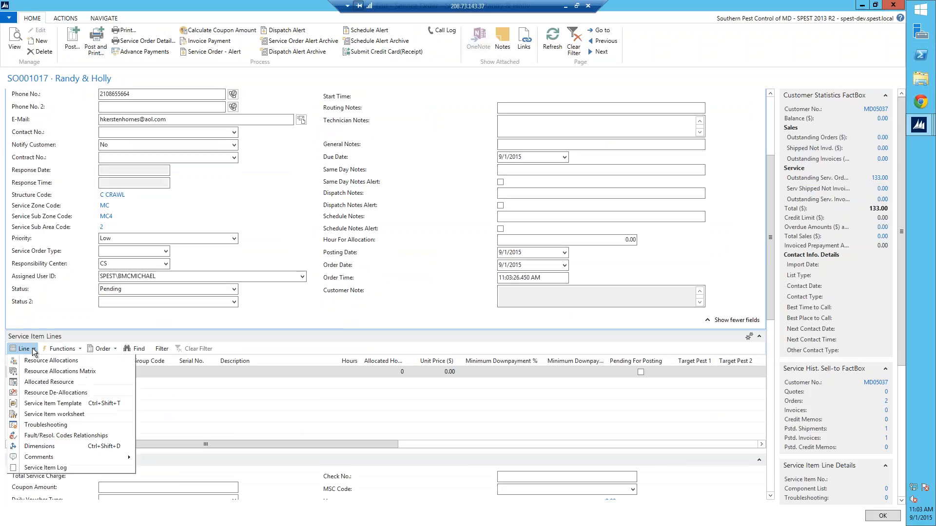
left_click(62, 403)
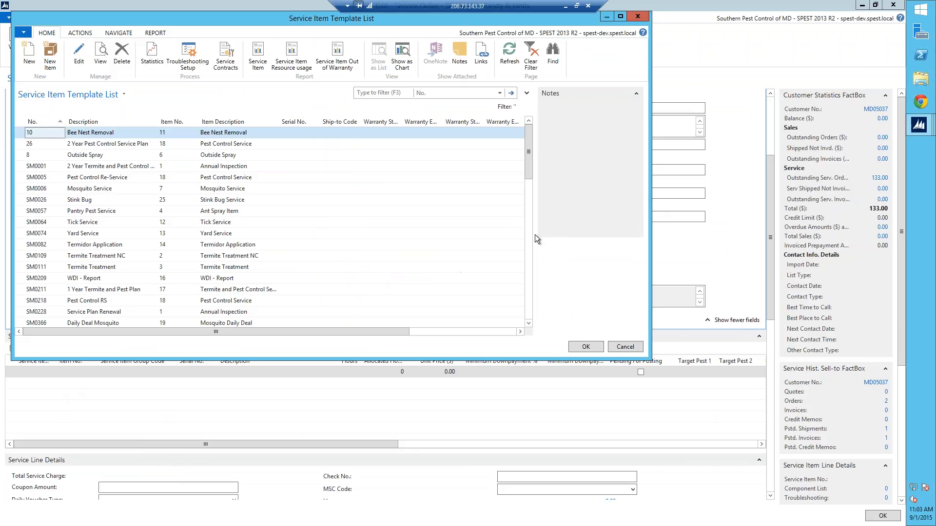
scroll(528, 172, "down", 1)
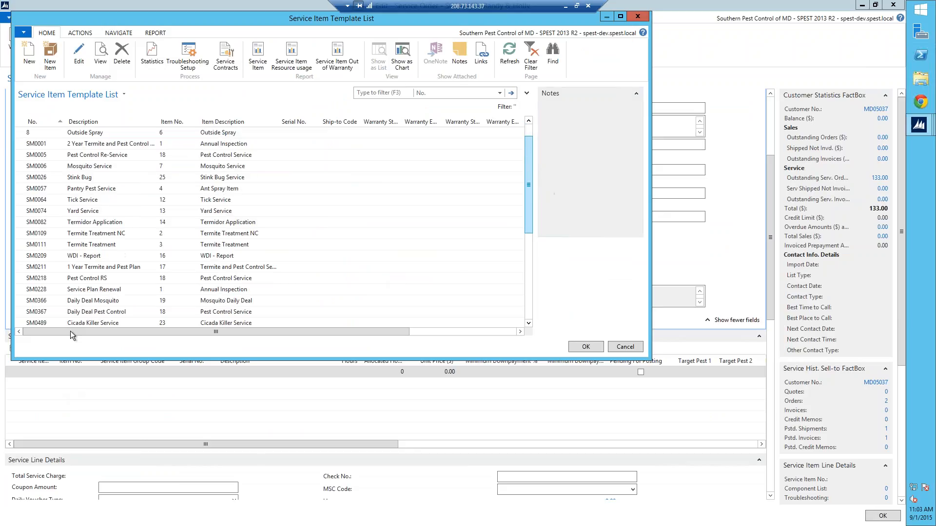
left_click(42, 290)
left_click(596, 347)
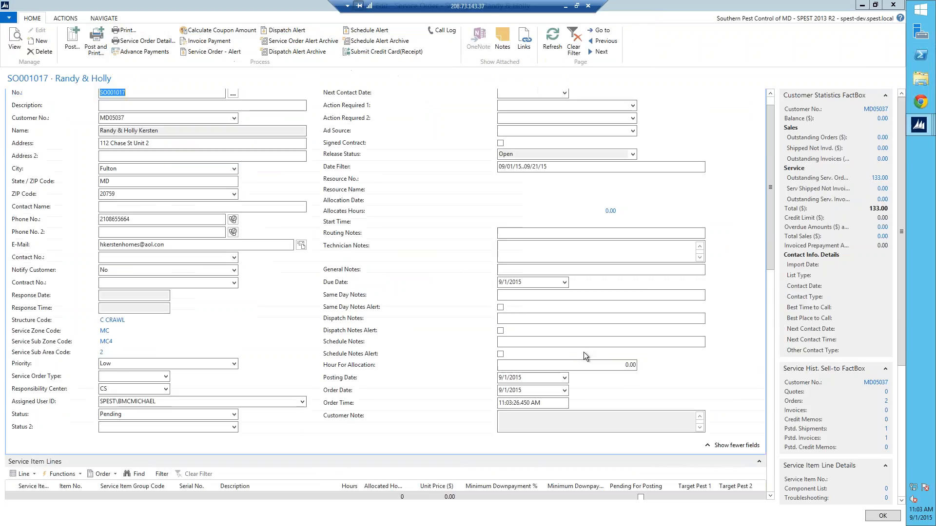
left_click(465, 283)
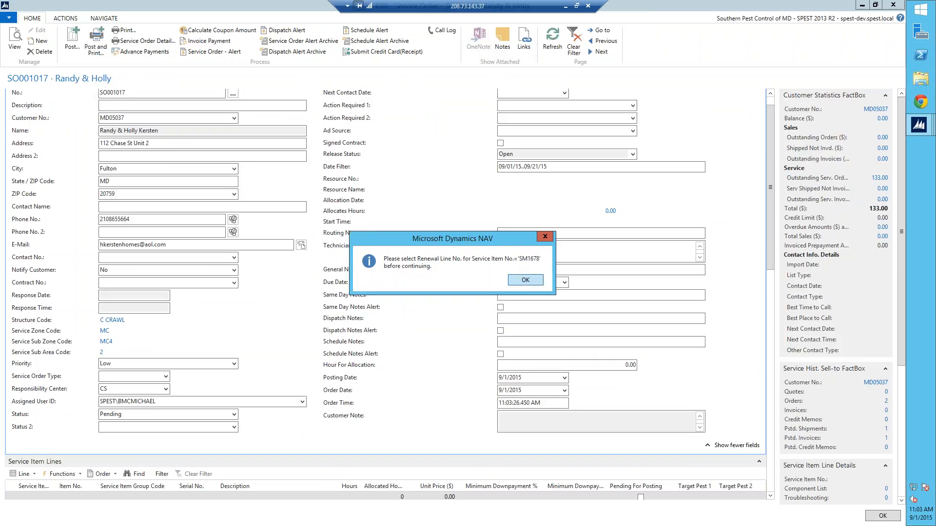
left_click(526, 280)
Set the Service Plan Renewal line's renewal line number to 10000, the customer's active termite plan.
left_click_drag(770, 264, 769, 306)
left_click(14, 385)
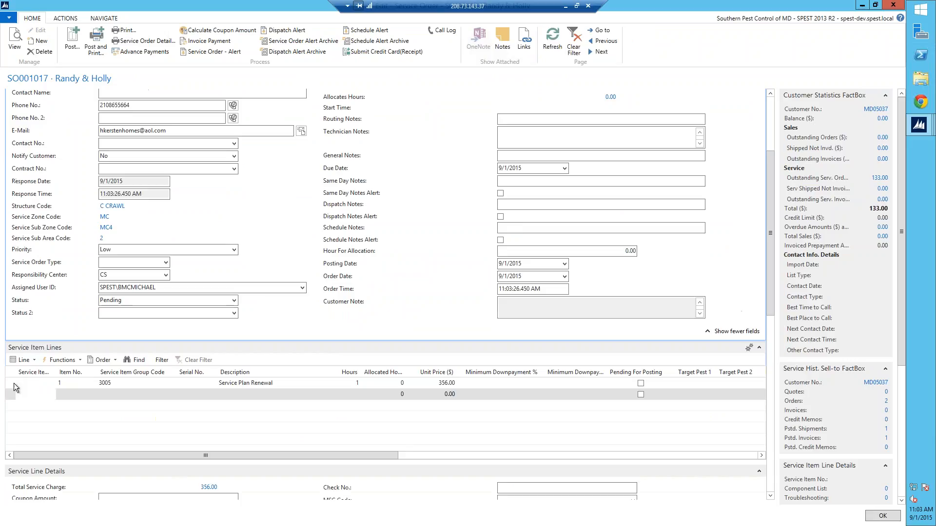
left_click_drag(385, 456, 402, 458)
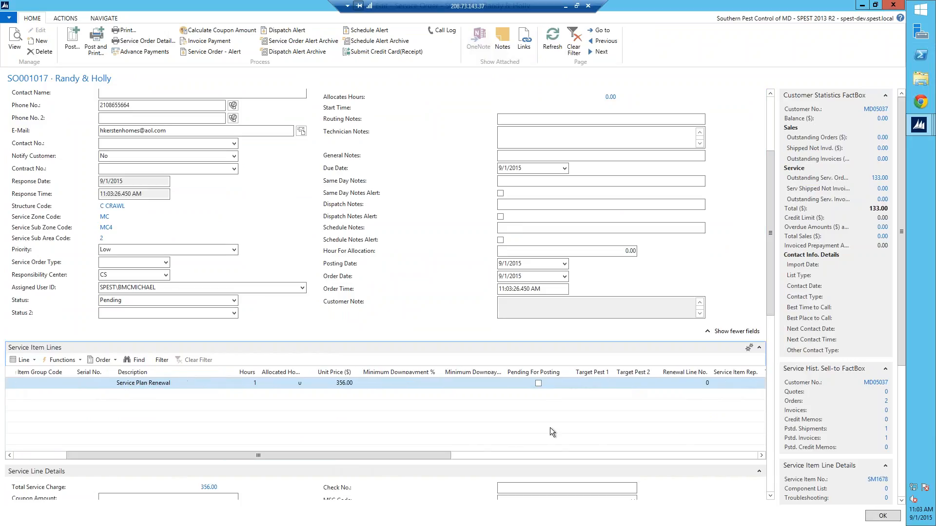
left_click(703, 383)
left_click(705, 383)
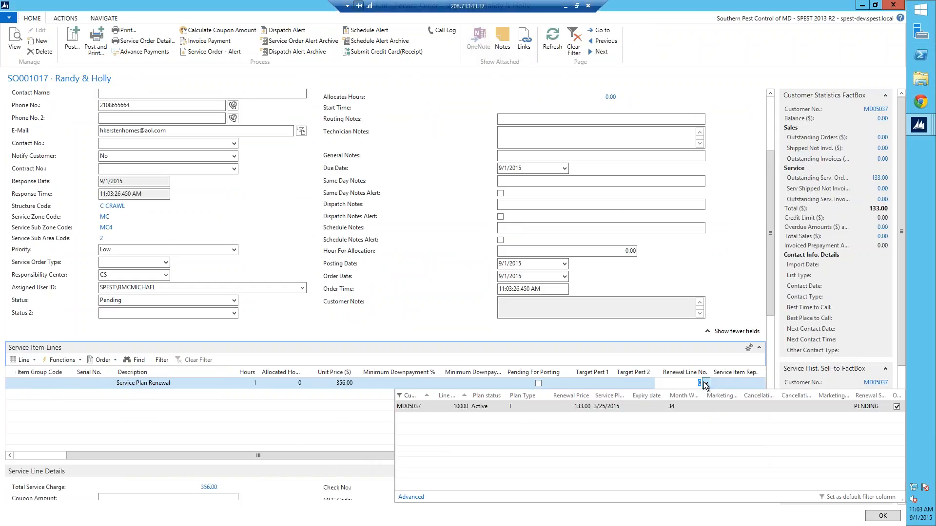
left_click(438, 405)
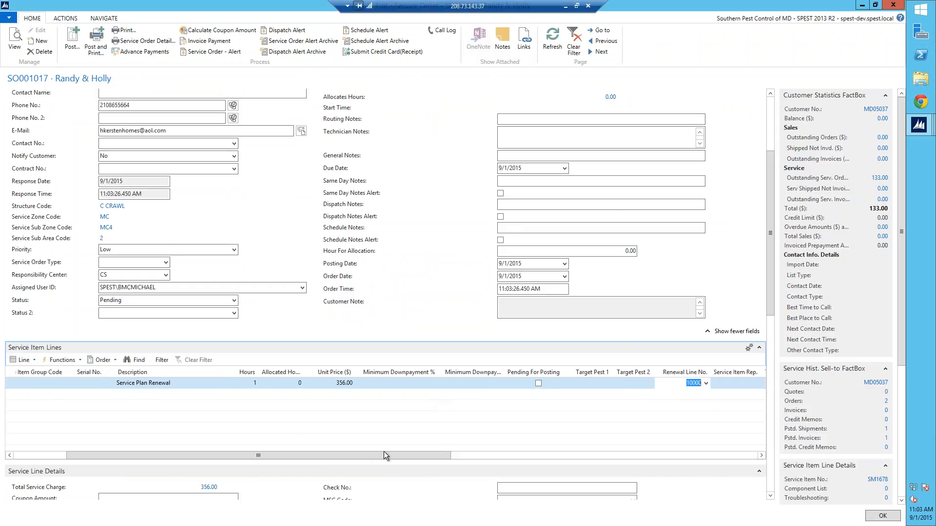
left_click_drag(384, 456, 19, 456)
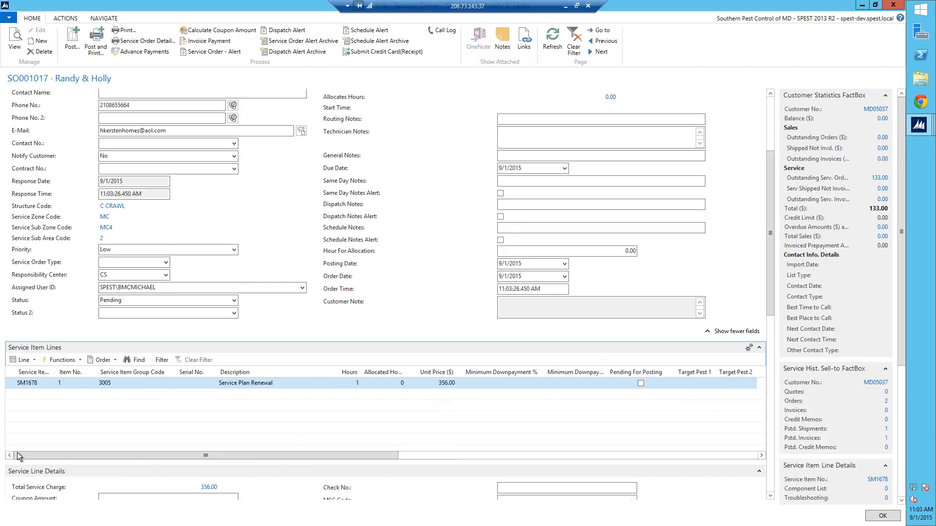
Review the resources offered for the renewal line on the C CRAWL customer's order, and cancel the allocation.
left_click(33, 360)
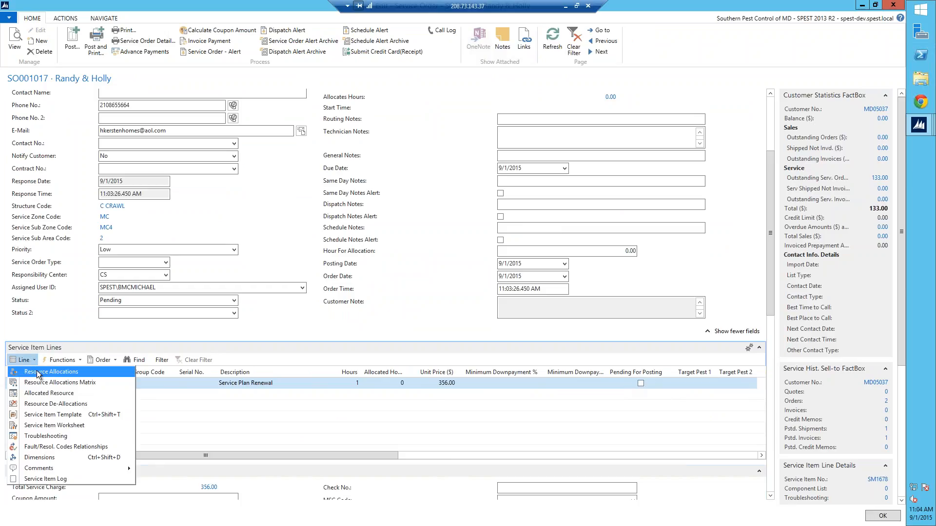
left_click(37, 372)
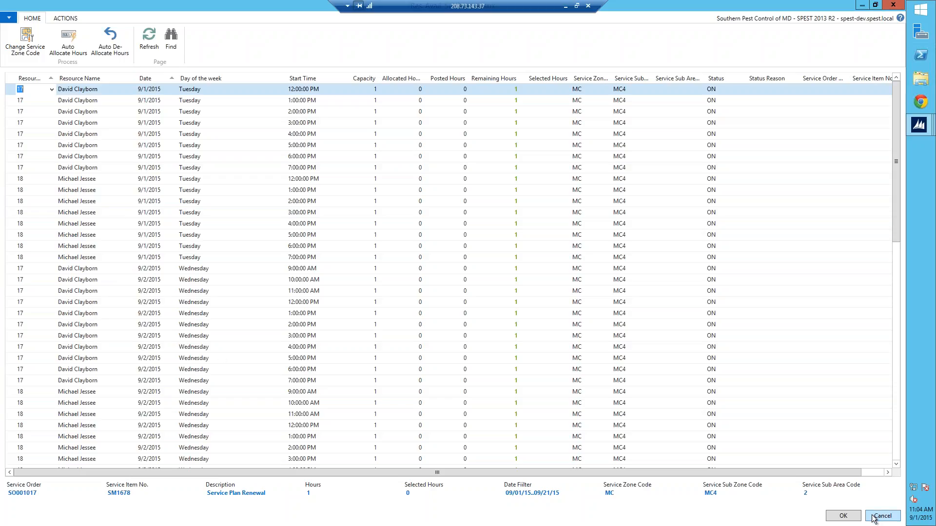
left_click(893, 512)
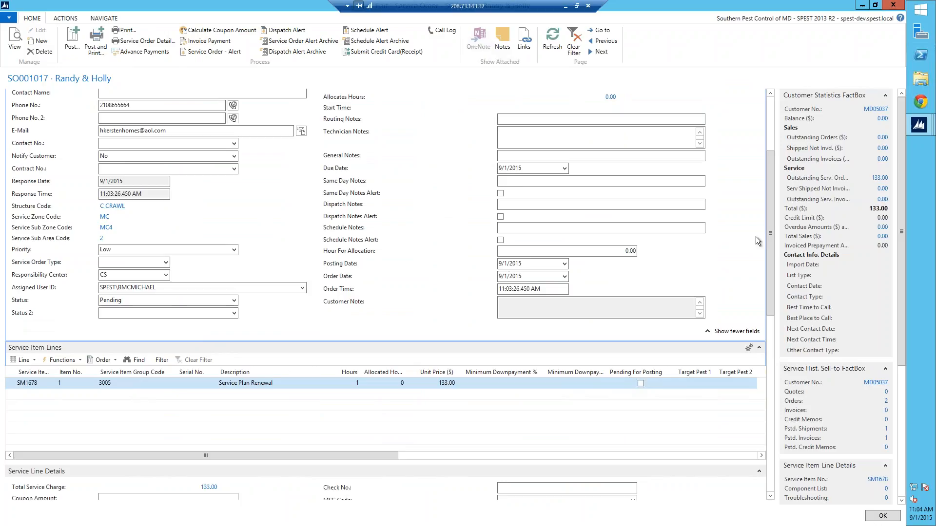
left_click_drag(770, 233, 766, 253)
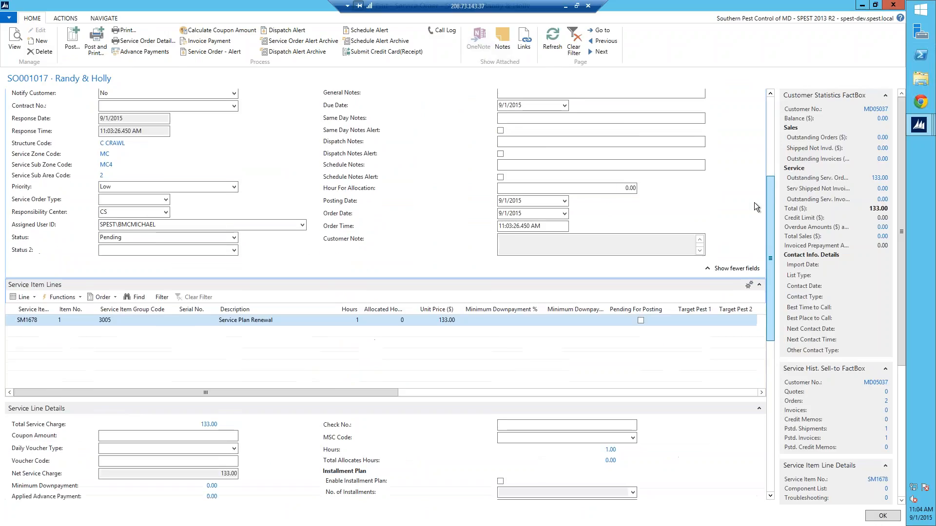
scroll(753, 203, "up", 3)
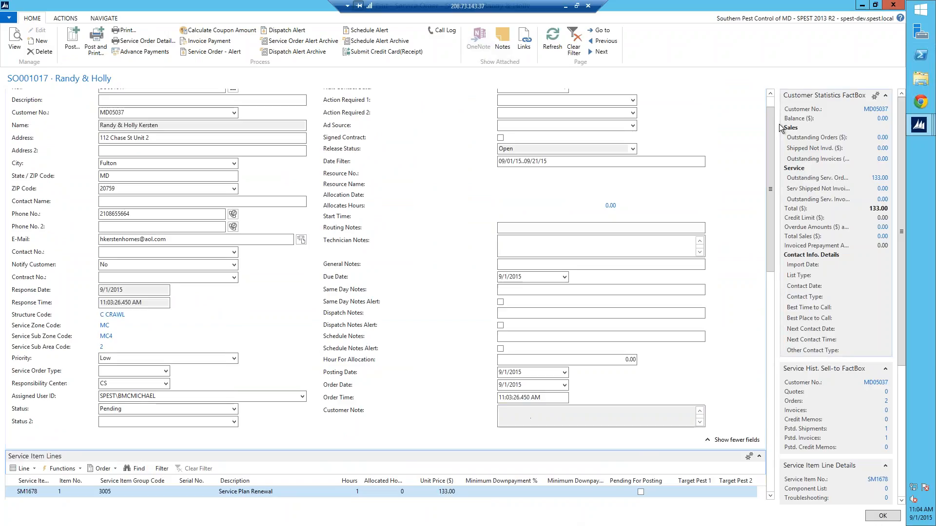
Open the customer's card from the service order and look at the plan listed in its renewal information.
left_click_drag(770, 133, 770, 118)
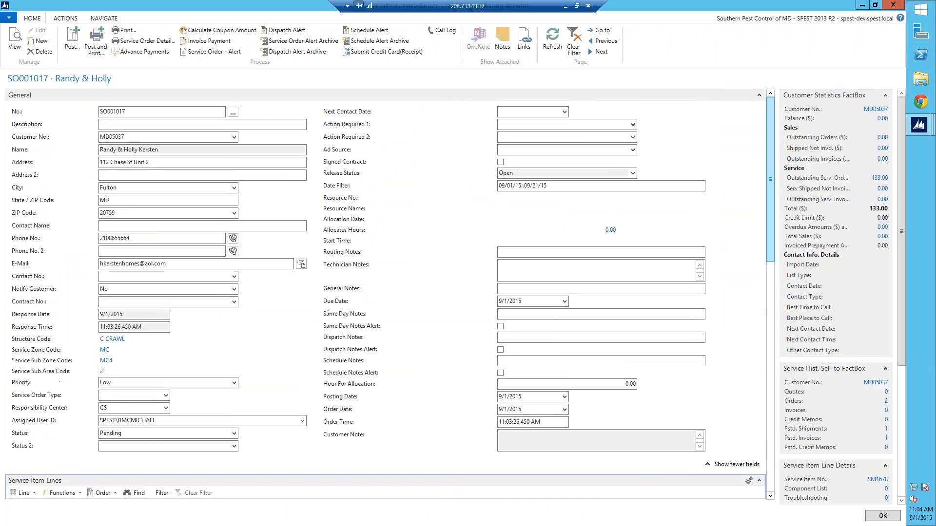
left_click(869, 112)
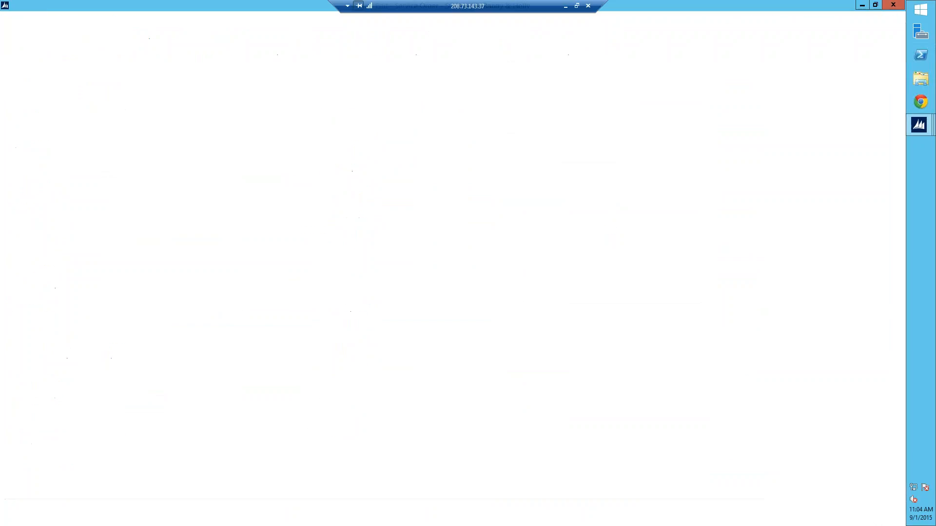
left_click_drag(788, 244, 789, 326)
left_click(241, 390)
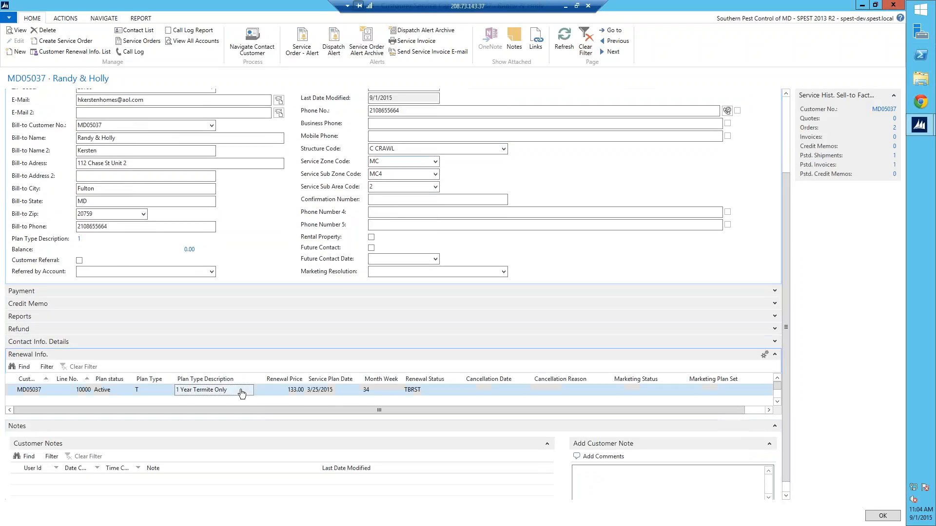
Examine the available plan types and their pest control flags for the renewal line, keep type T, and close the customer card.
left_click(162, 391)
left_click(169, 390)
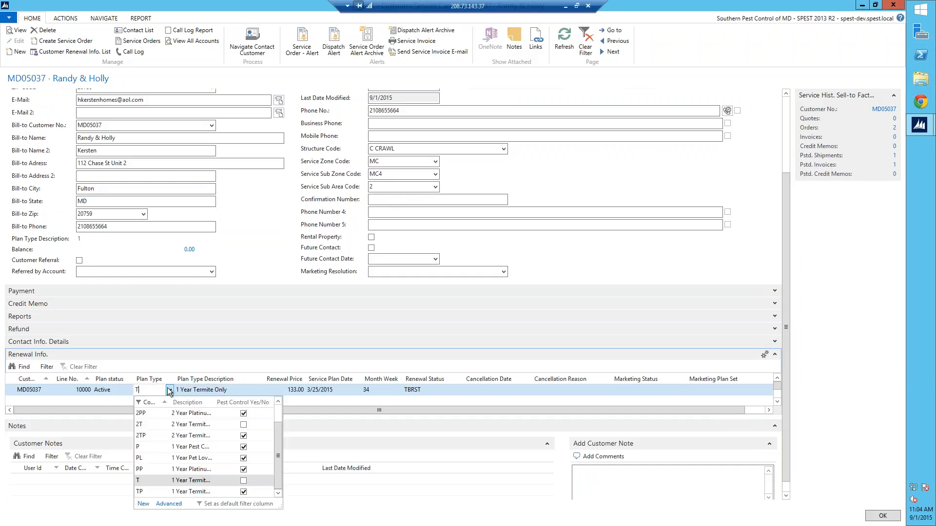
left_click_drag(280, 416, 269, 413)
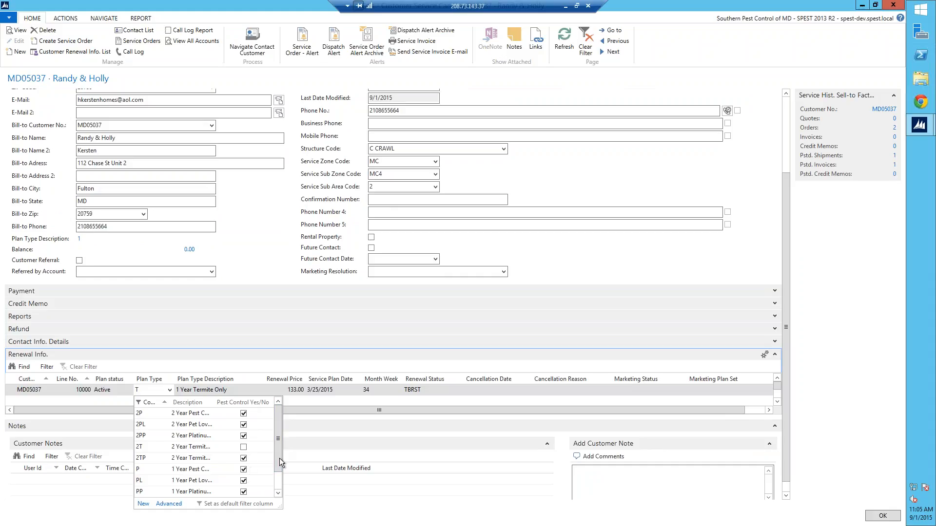
left_click_drag(279, 458, 276, 489)
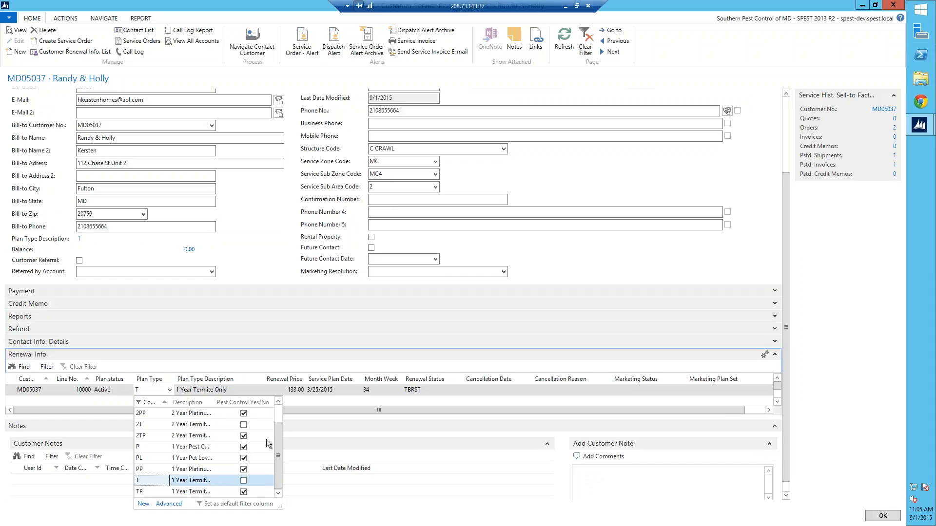
left_click_drag(275, 442, 281, 461)
left_click(442, 373)
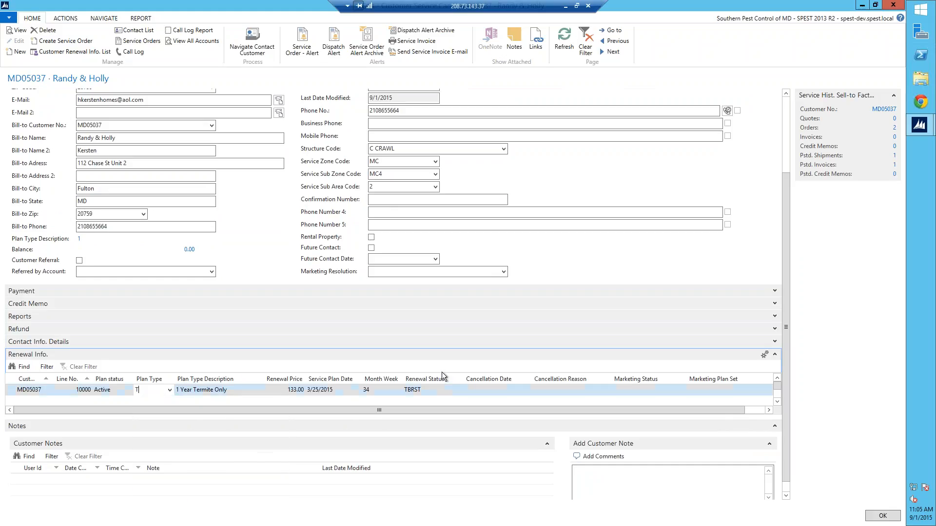
left_click(874, 517)
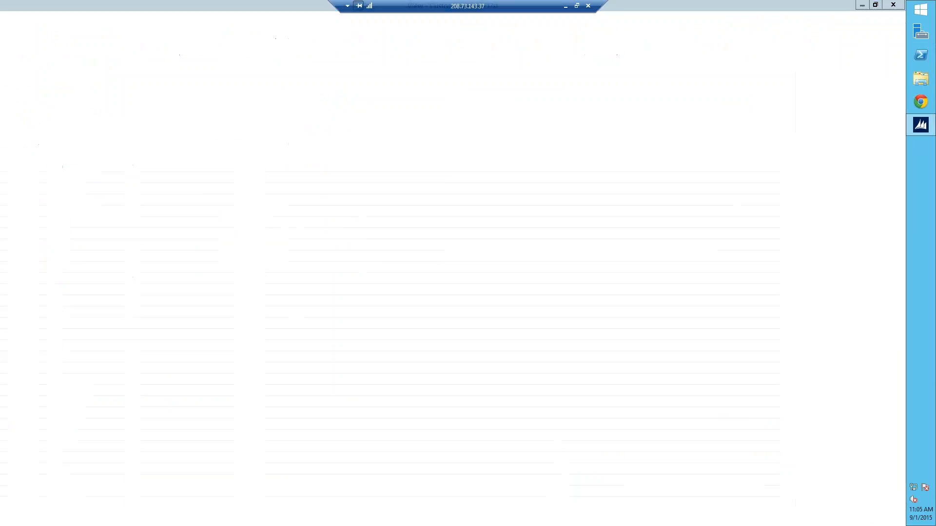